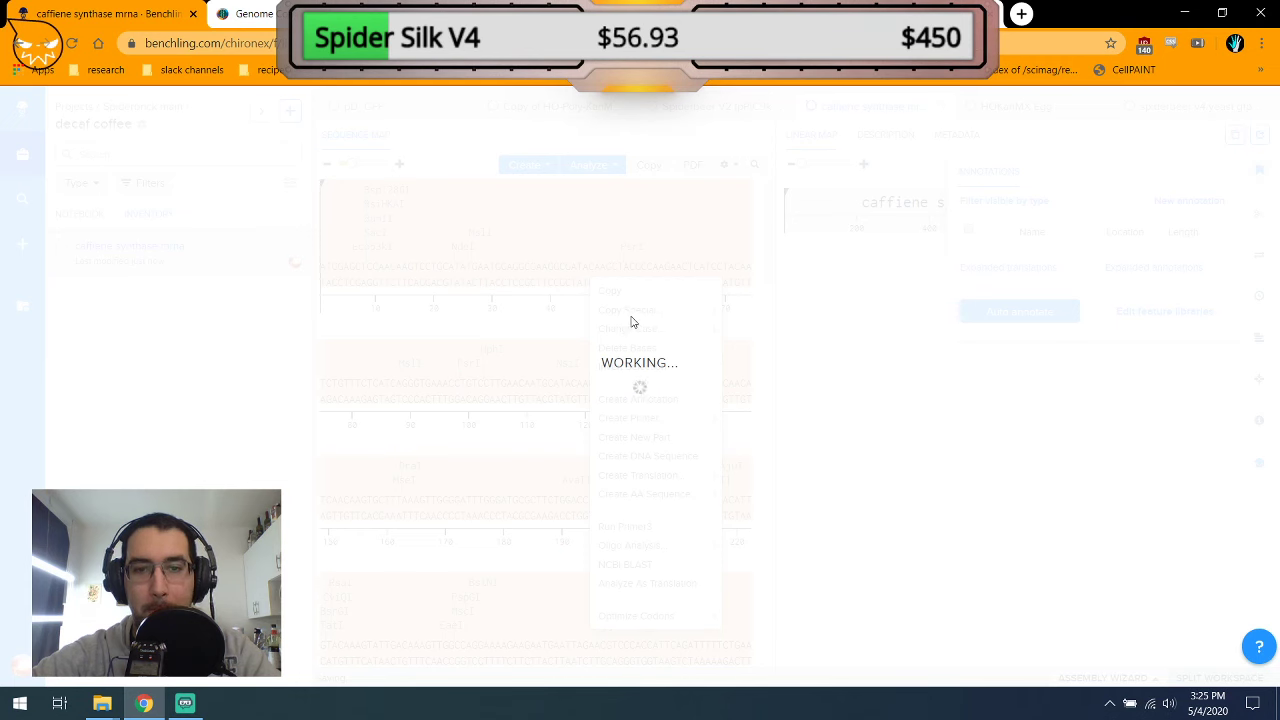
# Create a forward translation of the entire caffiene synthase mrna sequence.
pyautogui.moveTo(658, 478)
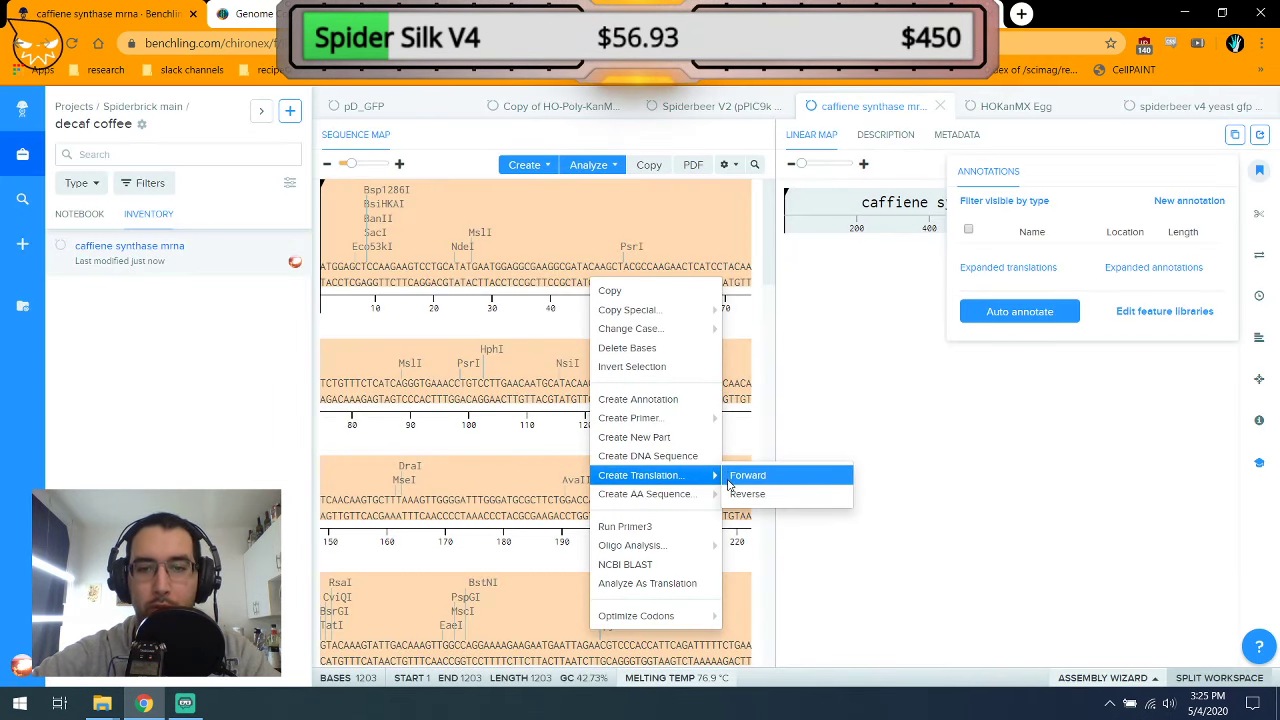
pyautogui.click(731, 480)
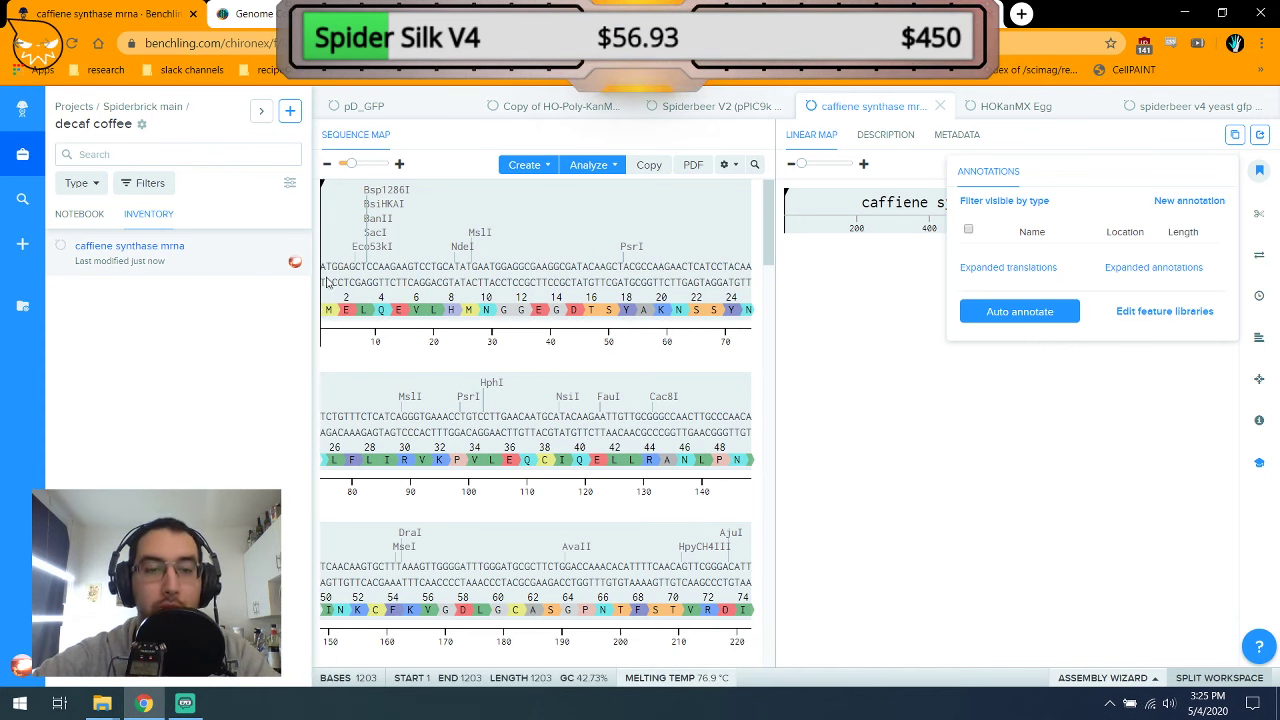
# Examine the opening codons of the translated sequence, highlighting the start codon and bases 2 to 9.
pyautogui.click(329, 311)
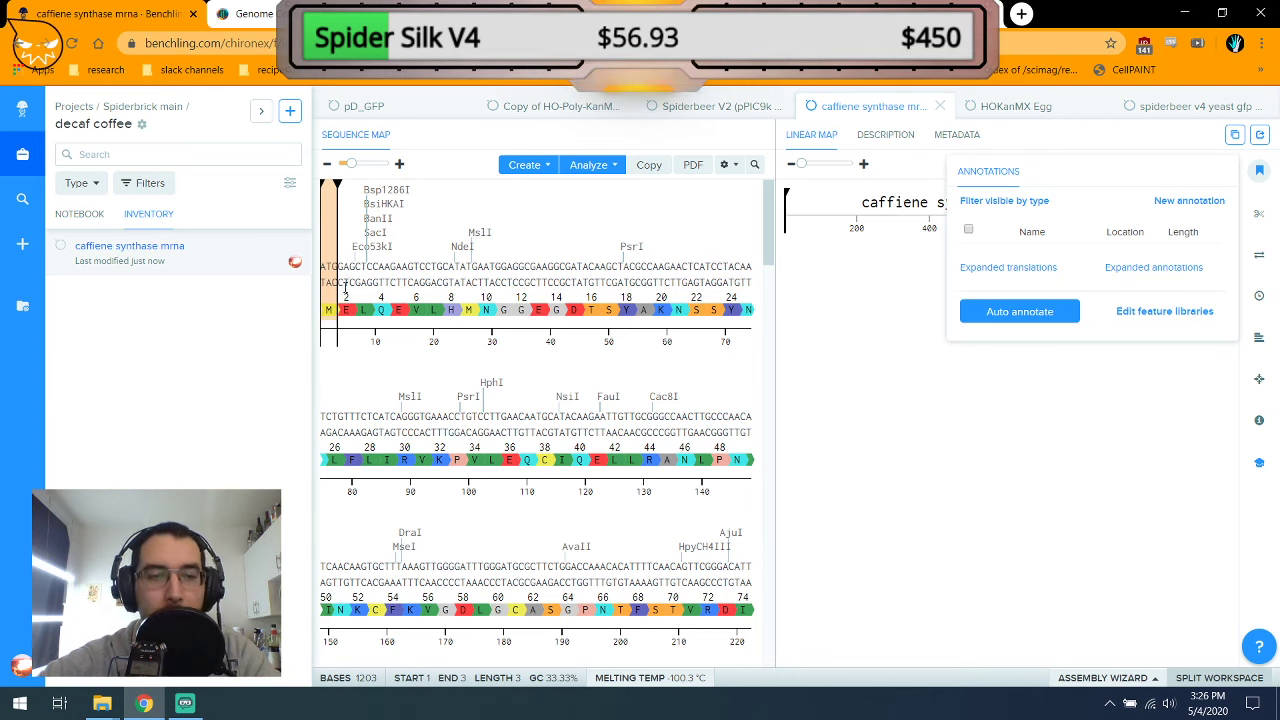
pyautogui.click(350, 266)
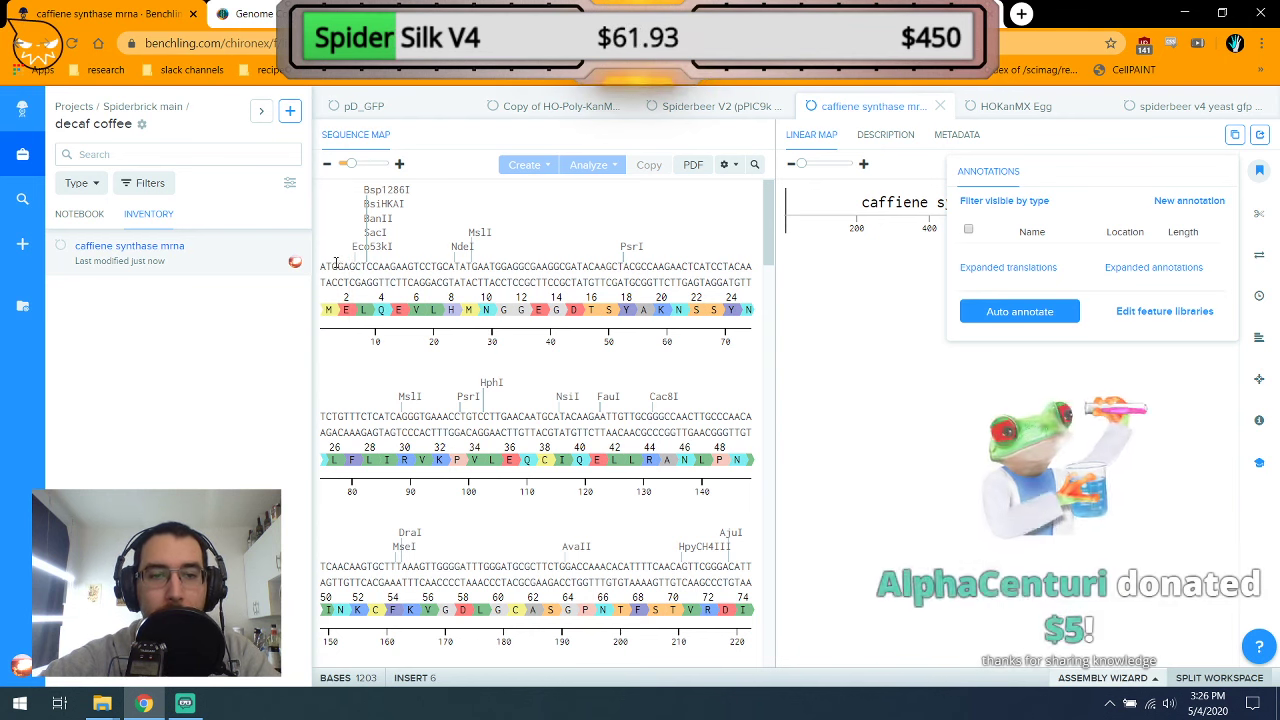
pyautogui.moveTo(326, 266); pyautogui.dragTo(373, 265)
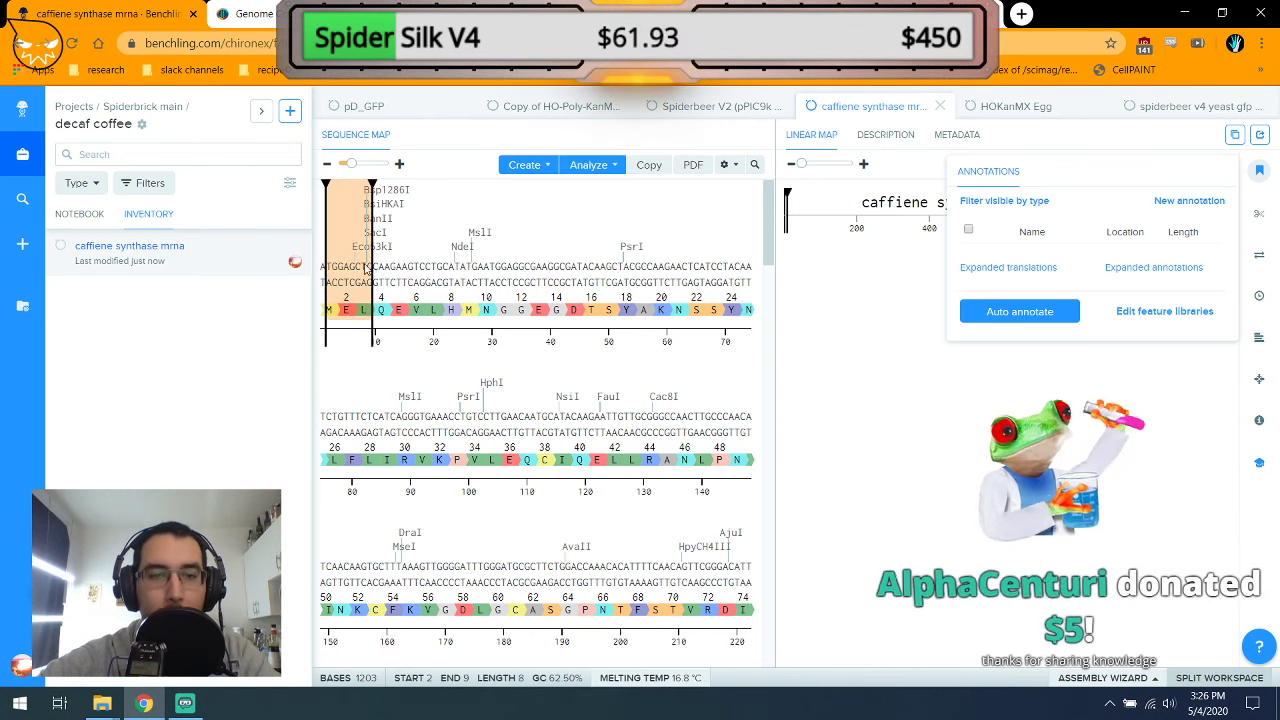
pyautogui.click(384, 266)
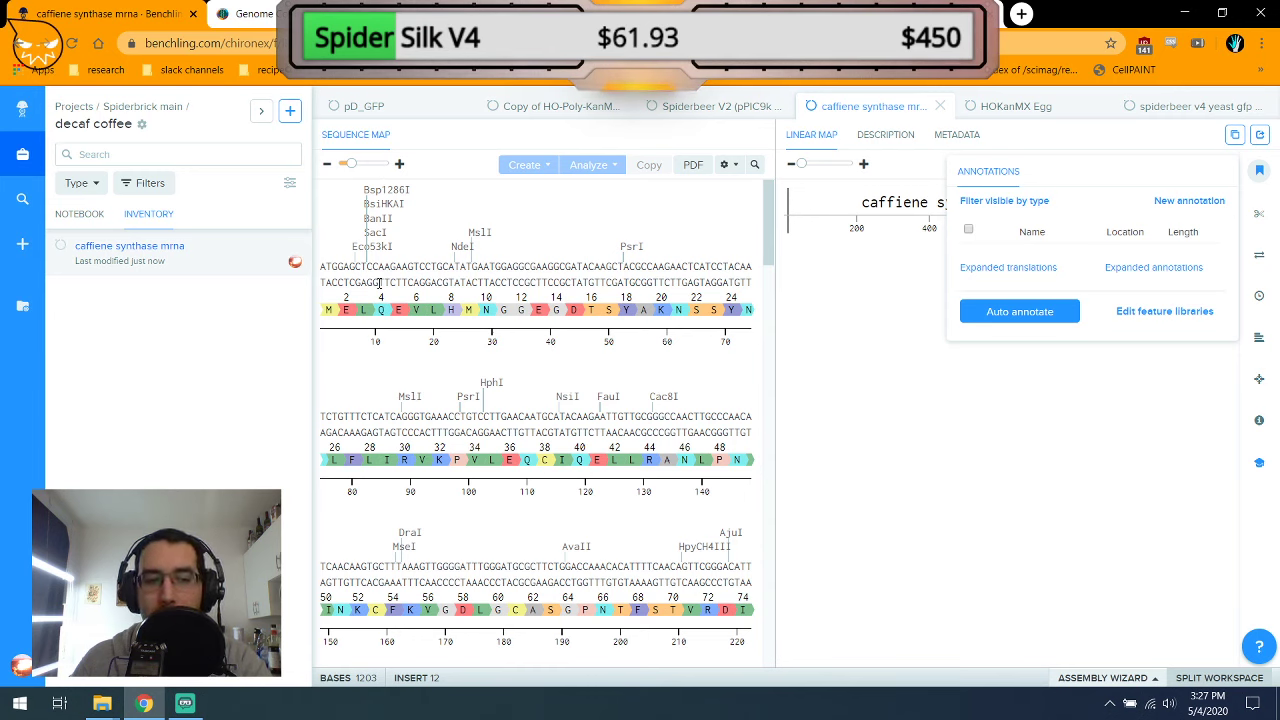
pyautogui.click(380, 283)
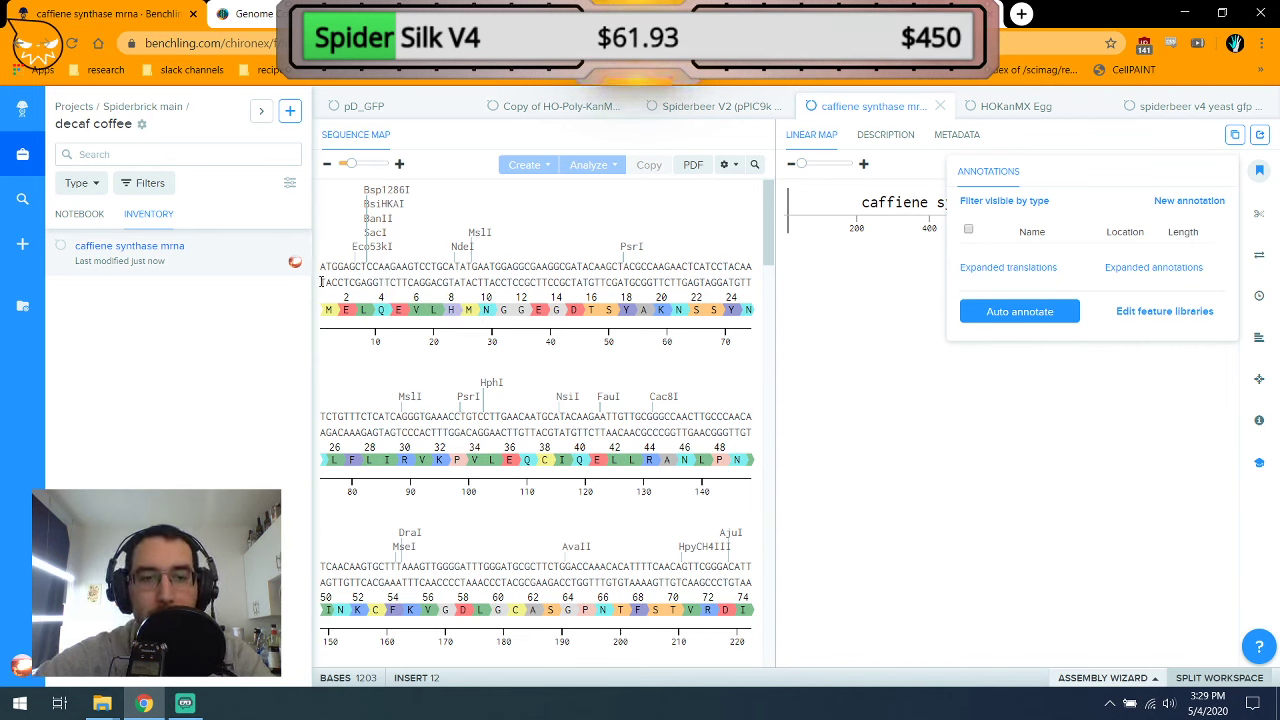
# Select bases 1 to 46 of the sequence and bring up their reverse complement for copying.
pyautogui.click(321, 280)
pyautogui.moveTo(321, 281); pyautogui.dragTo(591, 283)
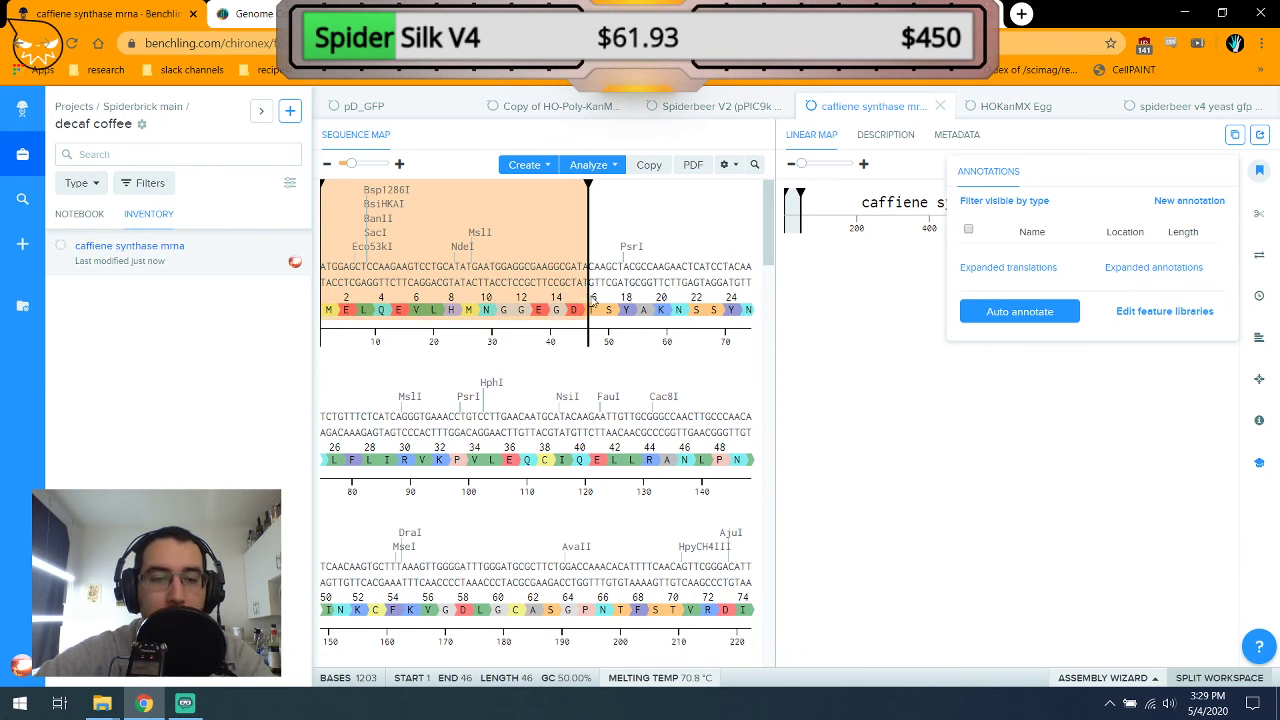
pyautogui.scroll(-2, 591, 310)
pyautogui.scroll(3, 591, 310)
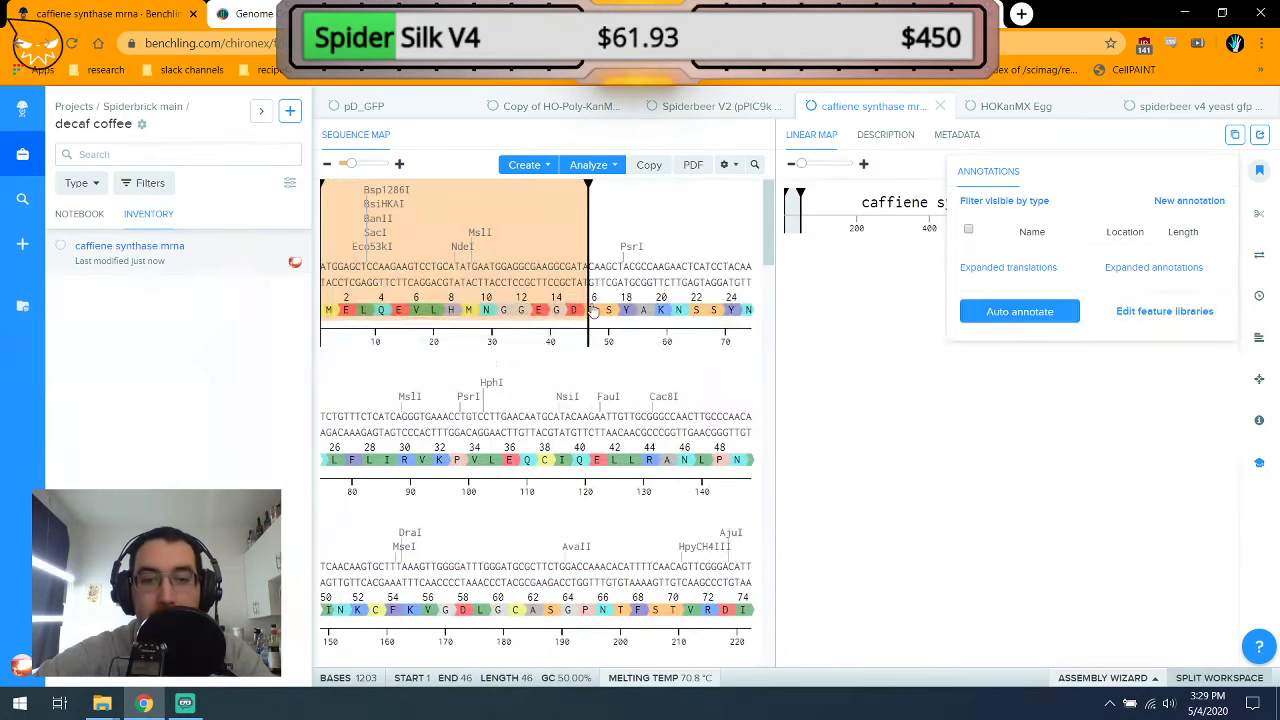
pyautogui.rightClick(477, 277)
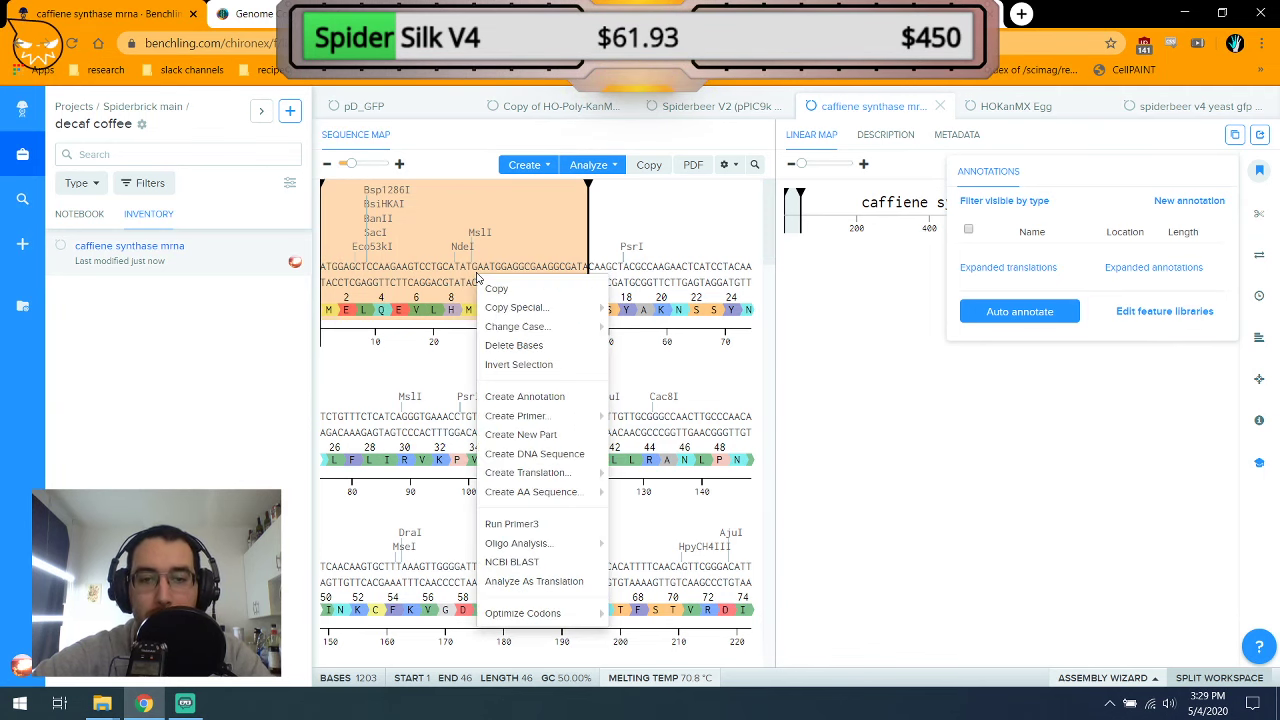
pyautogui.moveTo(546, 310)
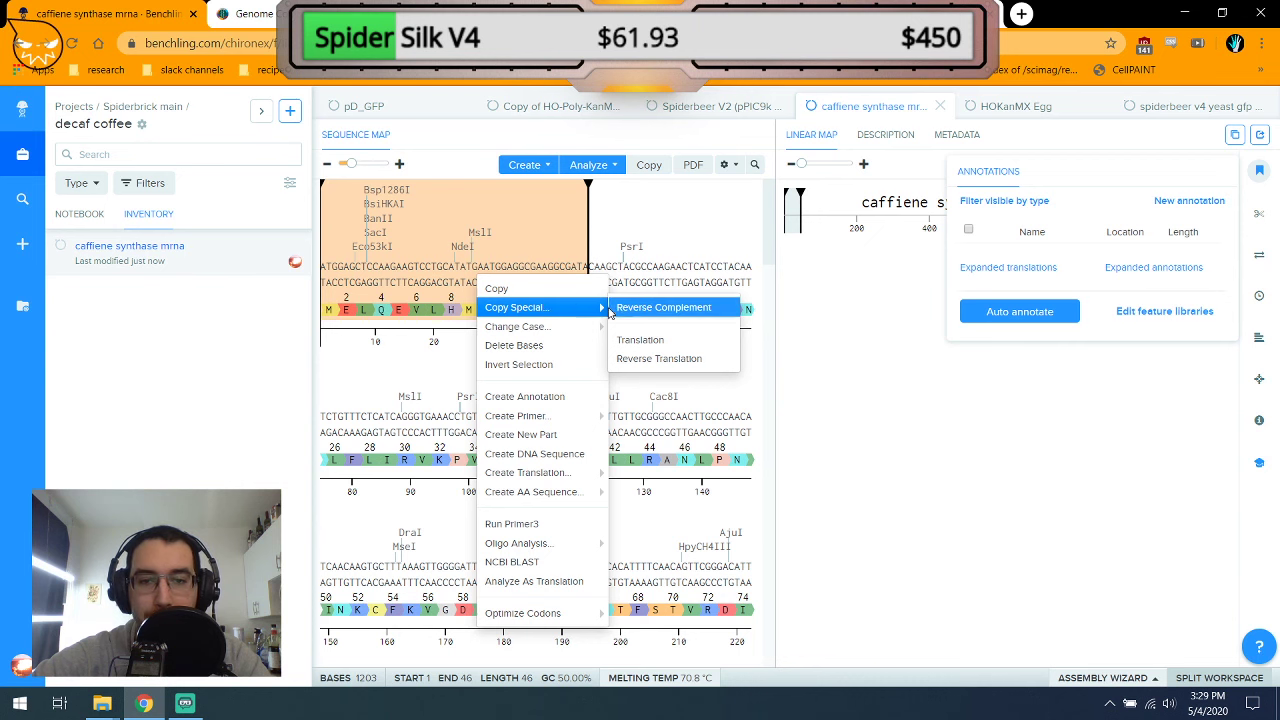
pyautogui.click(630, 310)
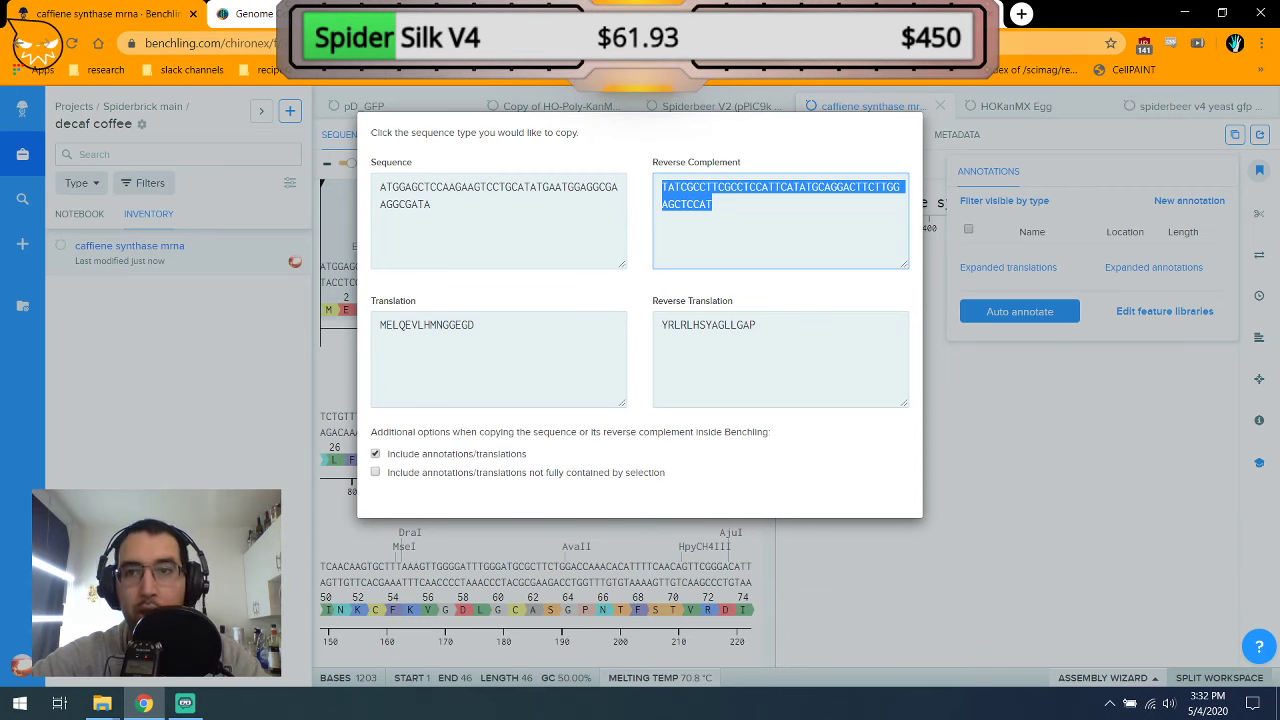
# Search the web for "rna interference guidelines" in a new browser tab.
pyautogui.click(1021, 14)
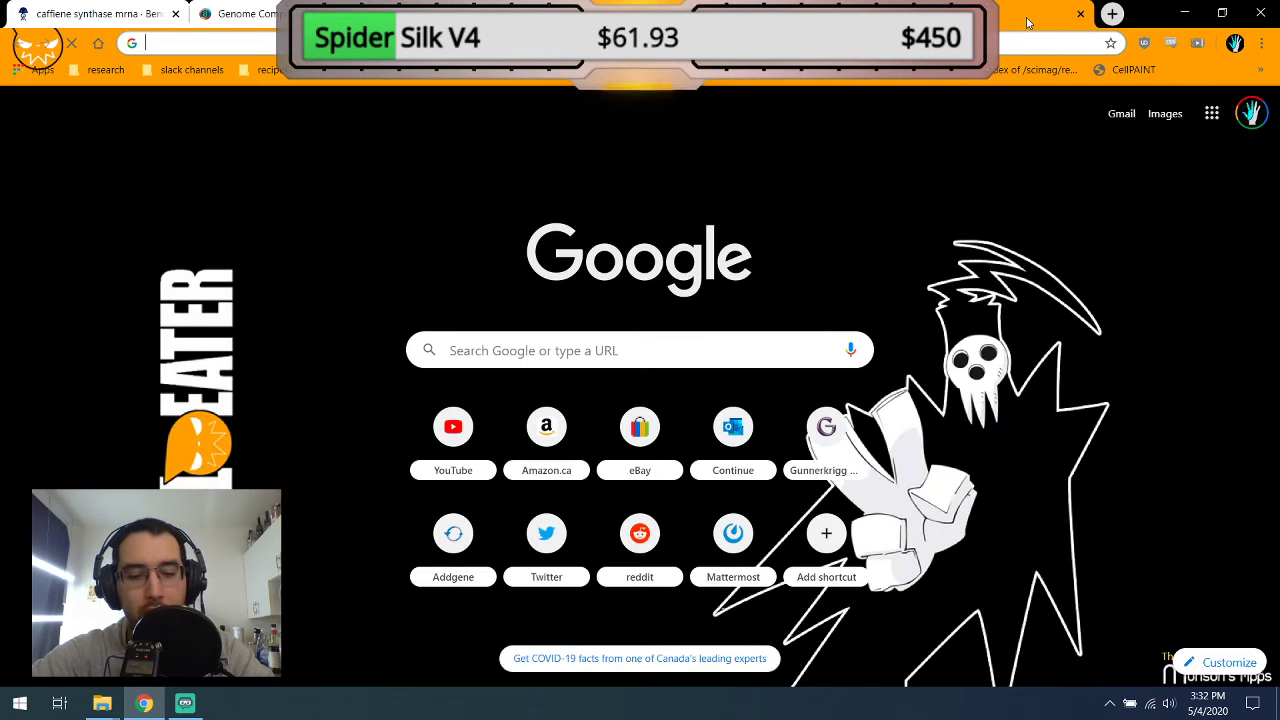
pyautogui.write('rna interference')
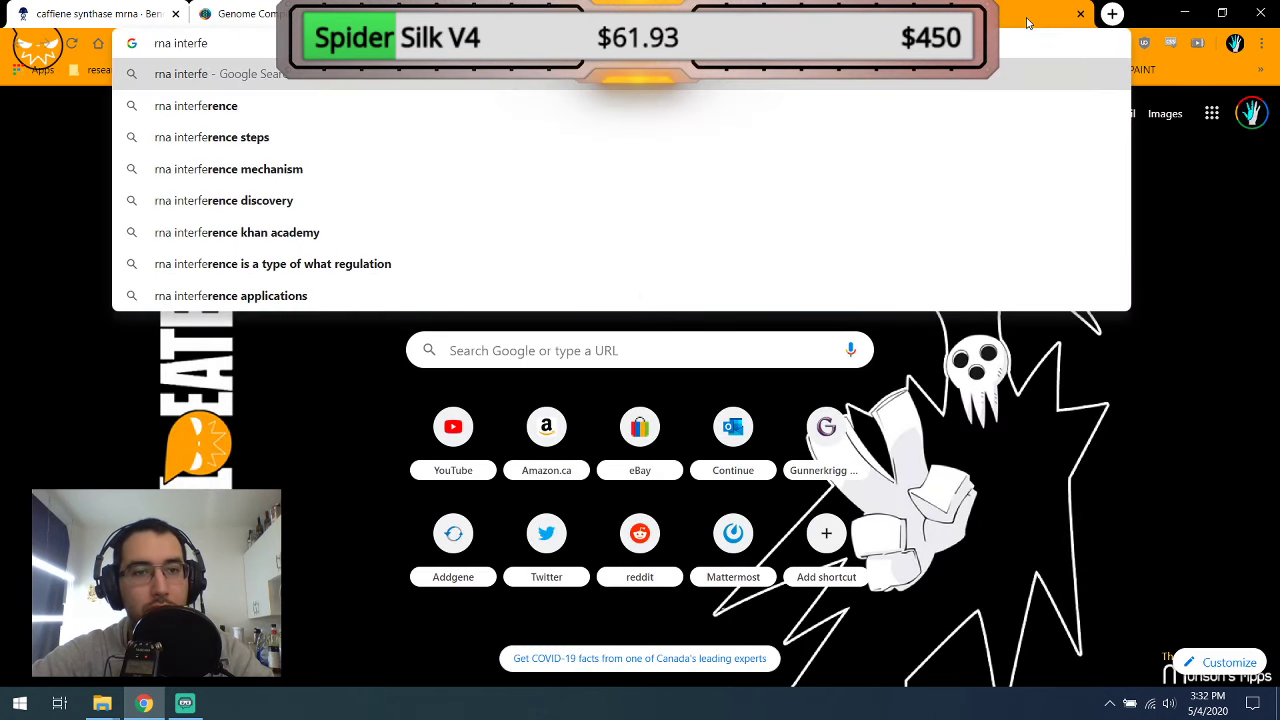
pyautogui.write(' guideli')
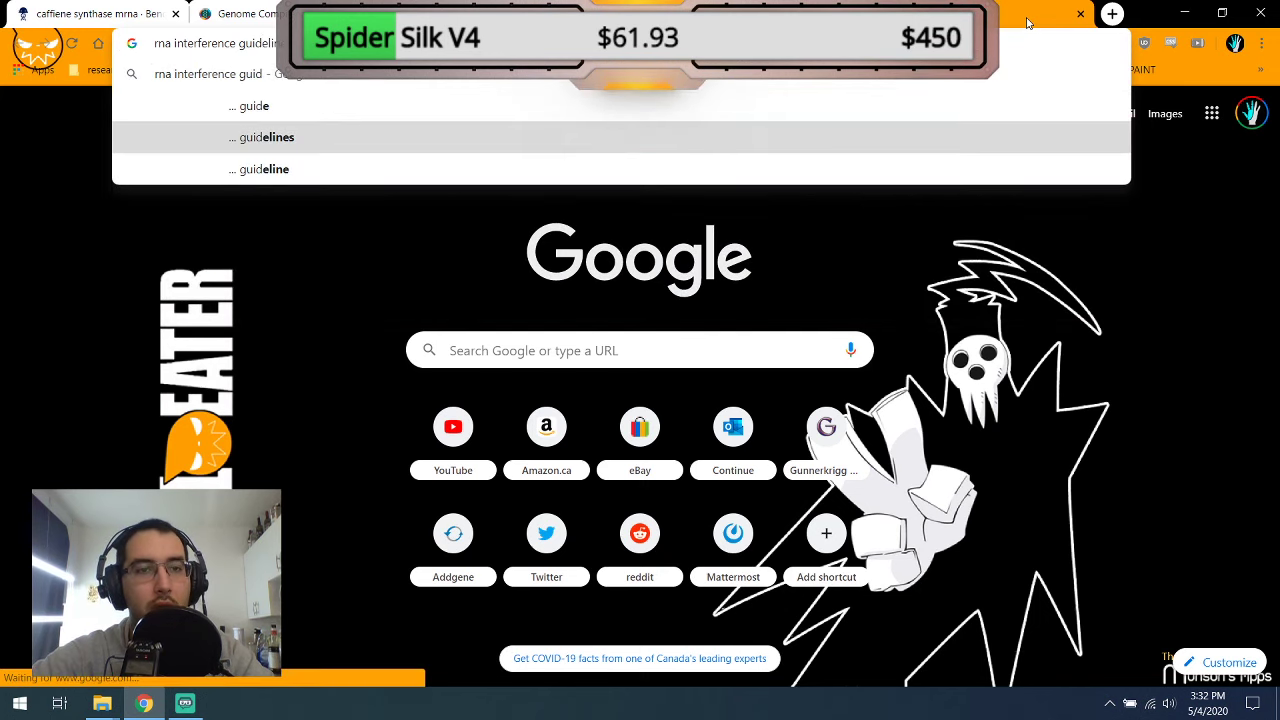
pyautogui.press('Return')
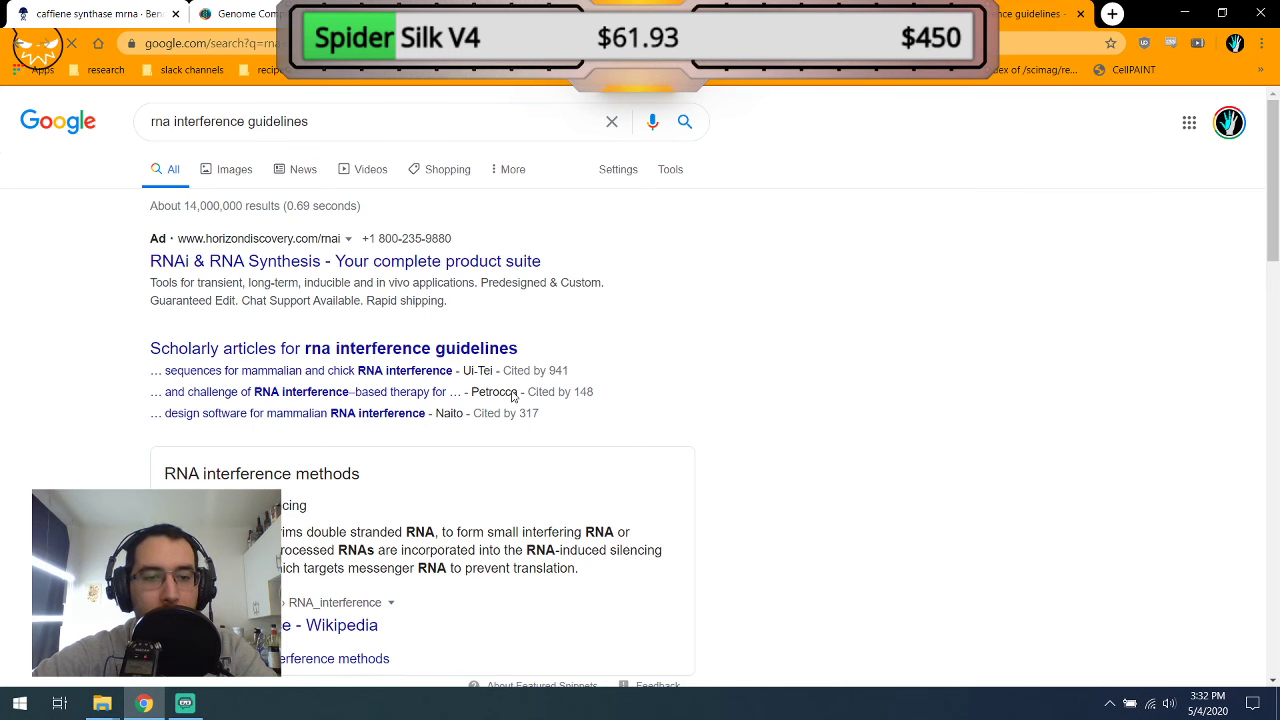
# Look through the search results and open the NCBI article on RNA Interference (RNAi).
pyautogui.scroll(-3, 512, 397)
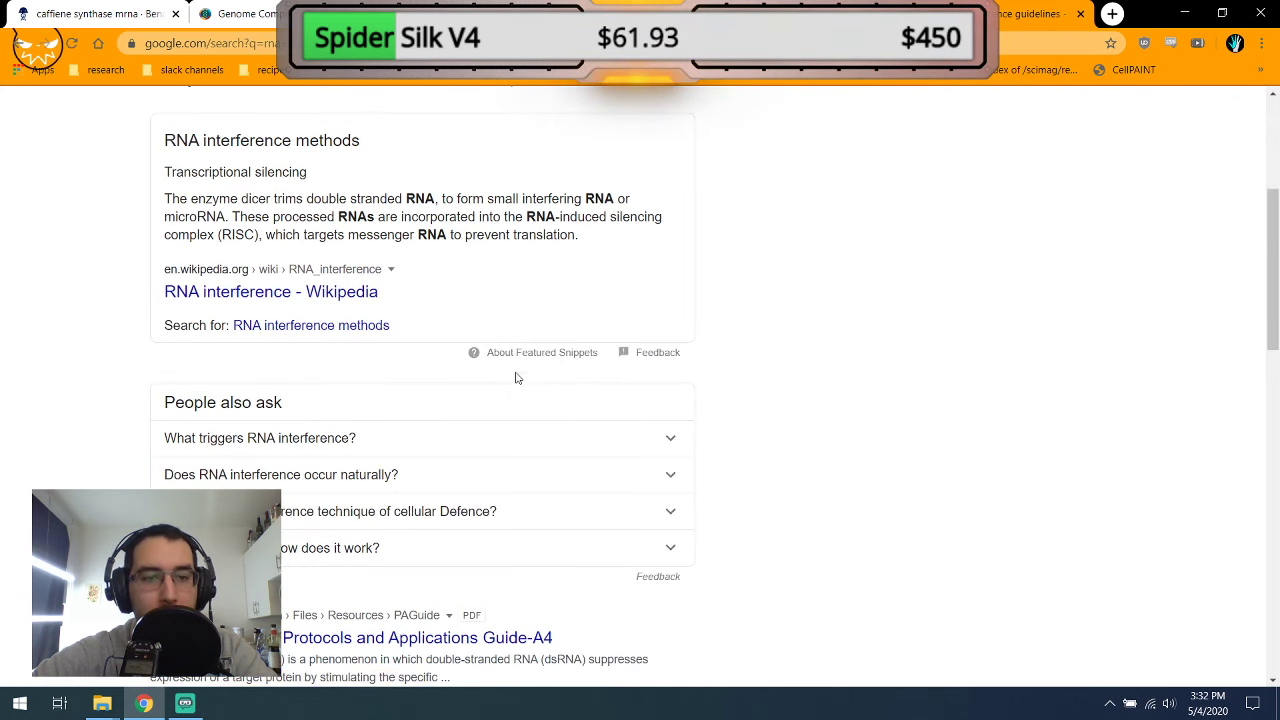
pyautogui.scroll(-2, 518, 376)
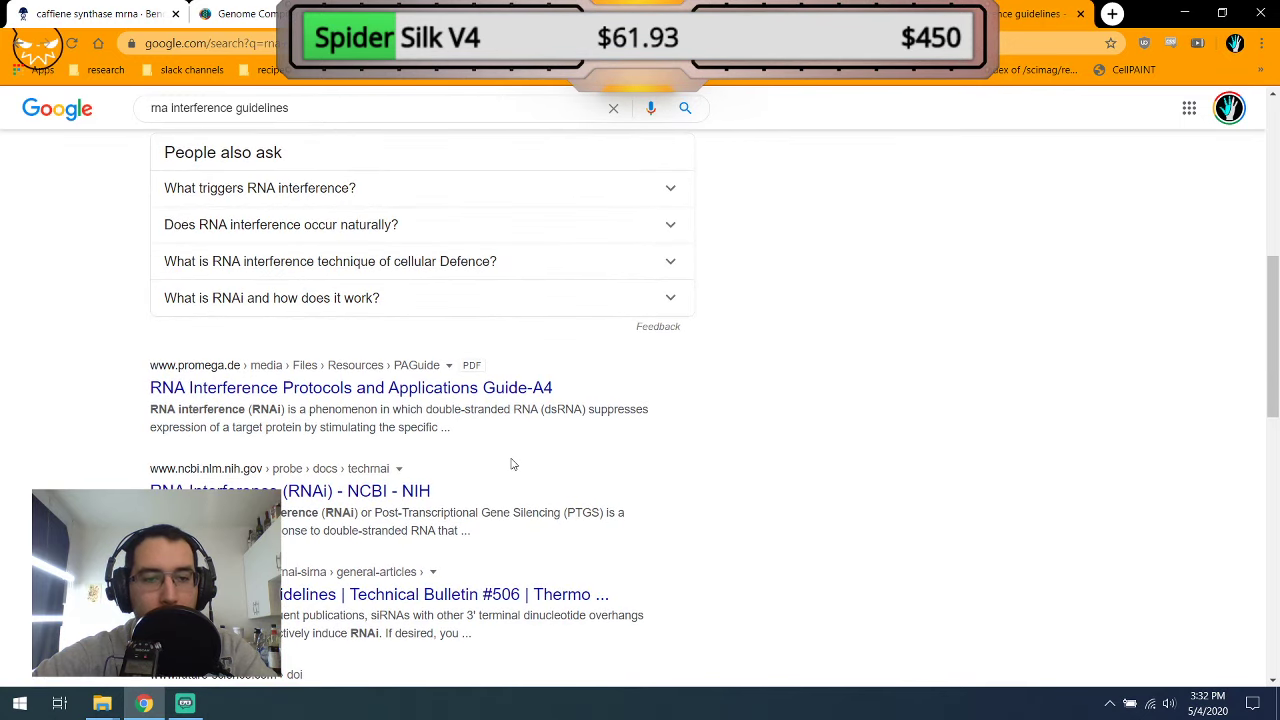
pyautogui.scroll(-2, 511, 464)
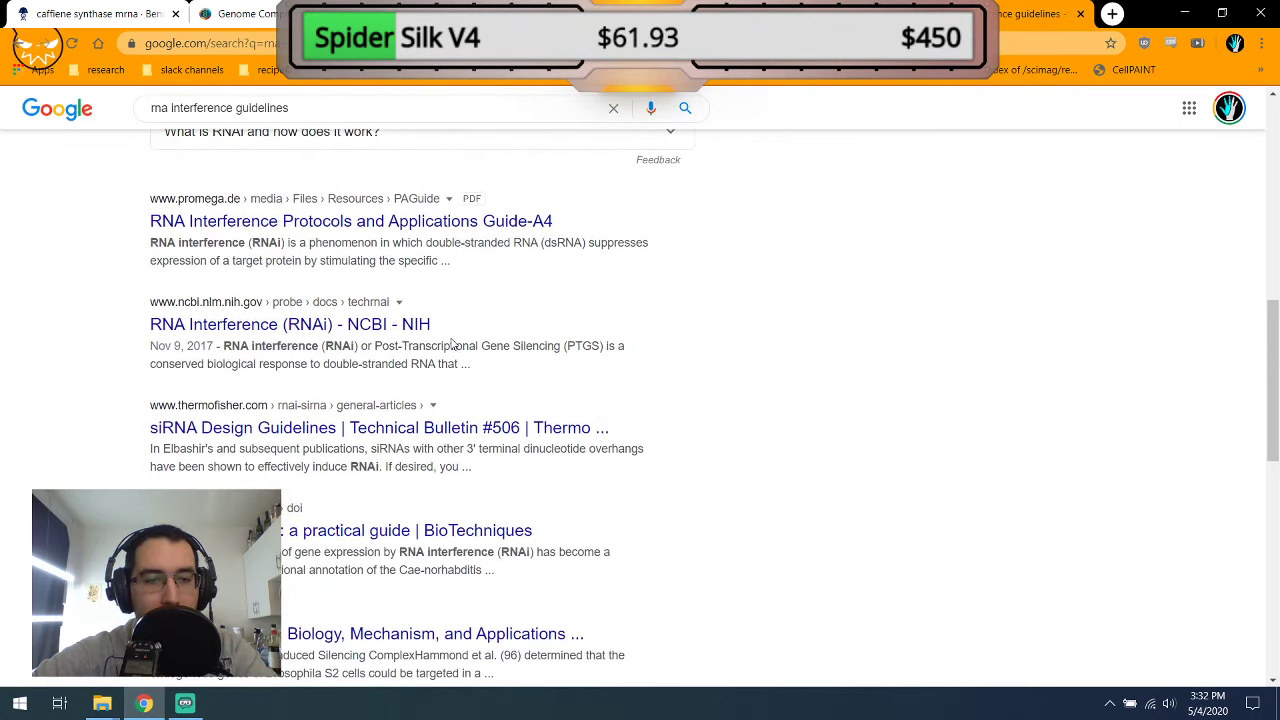
pyautogui.click(414, 334)
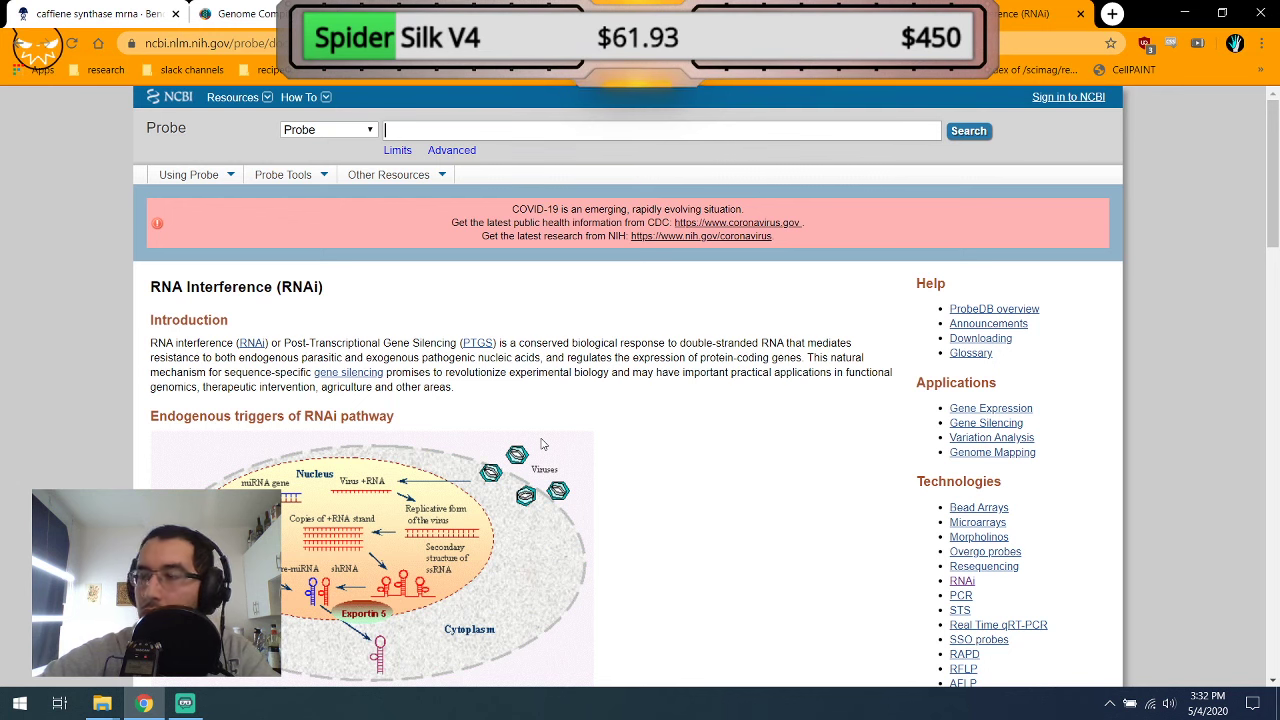
# Read the RNAi article's sections on endogenous triggers, the simplified pathway model, and experimental and therapeutic use.
pyautogui.scroll(-3, 541, 444)
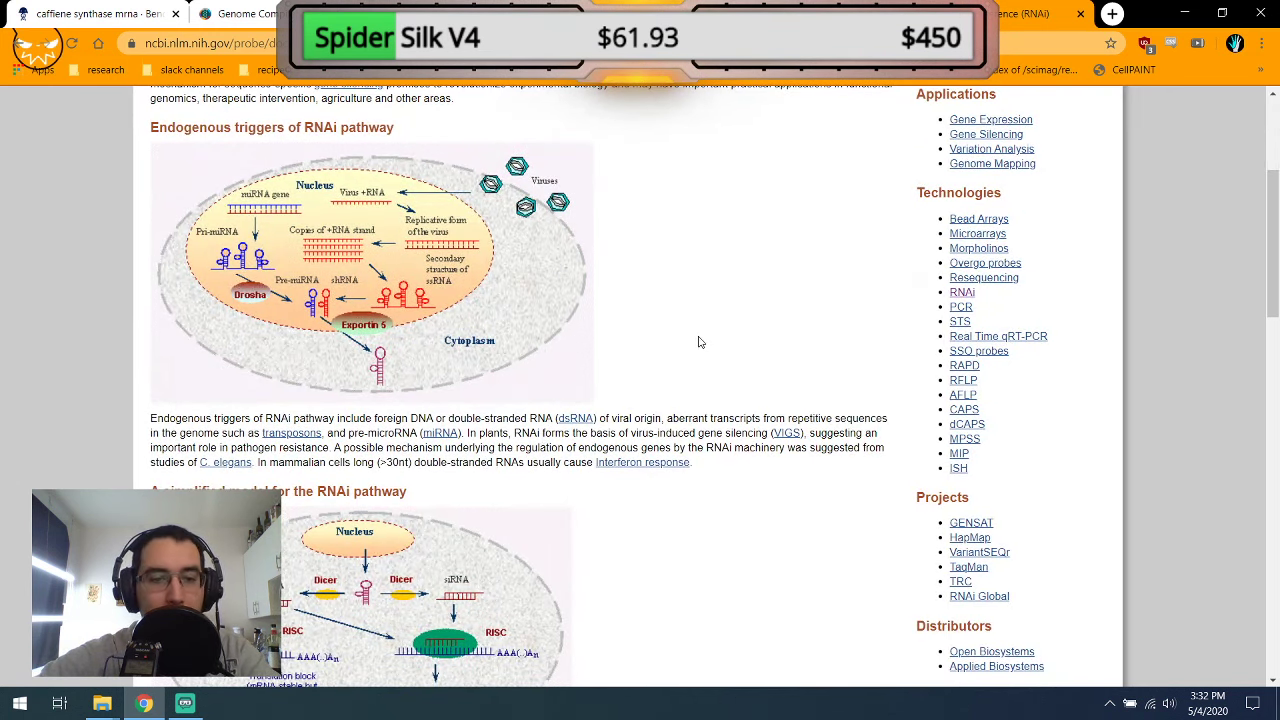
pyautogui.scroll(-2, 699, 343)
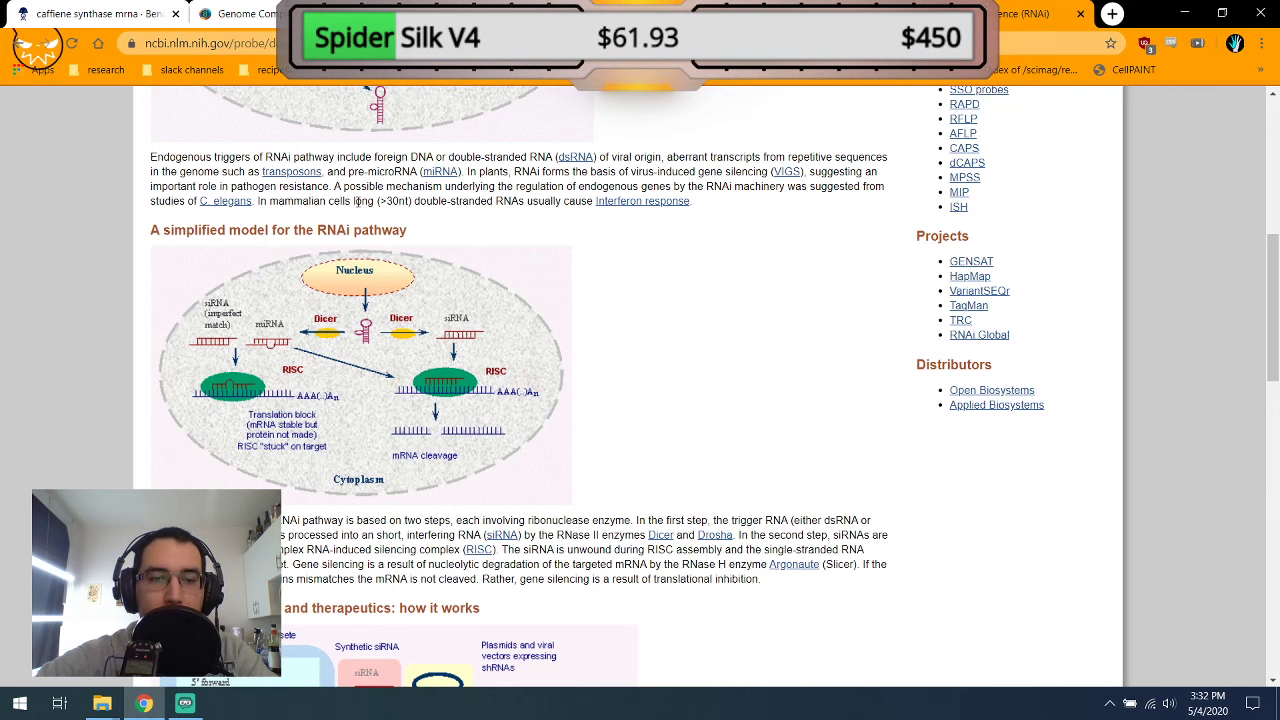
pyautogui.scroll(-3, 378, 211)
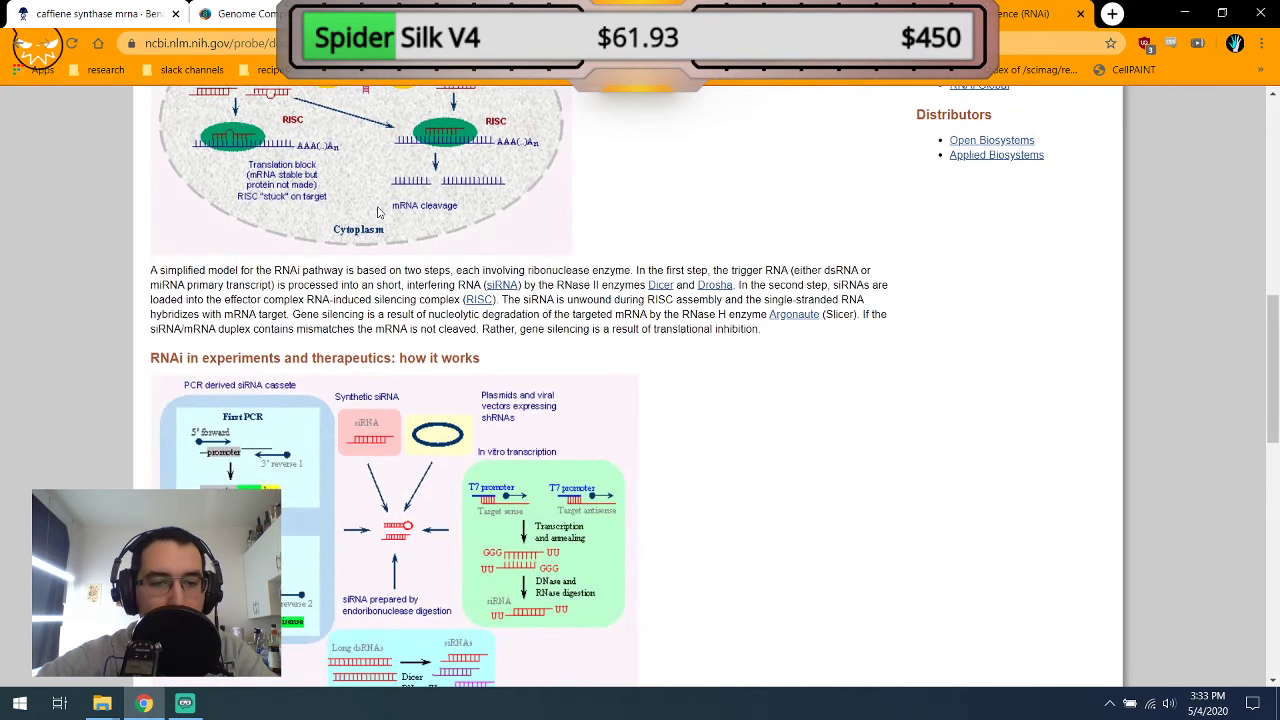
pyautogui.scroll(-5, 378, 211)
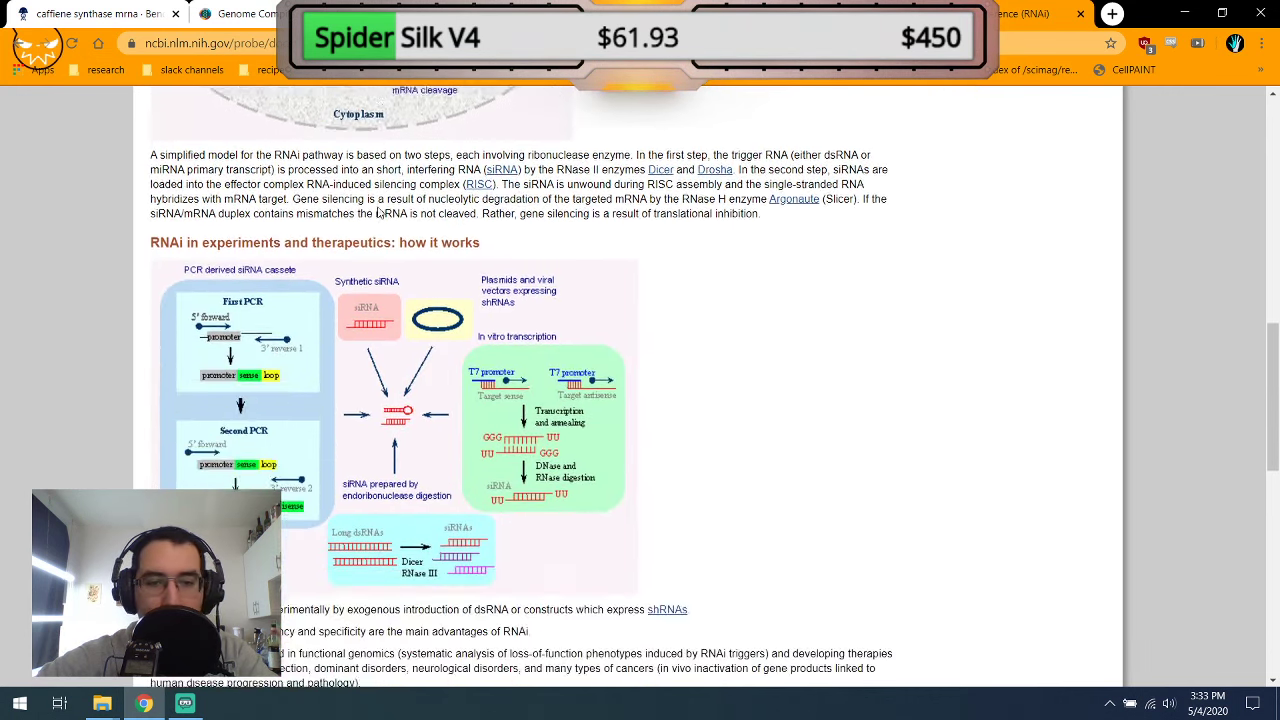
pyautogui.scroll(4, 378, 211)
pyautogui.scroll(2, 378, 211)
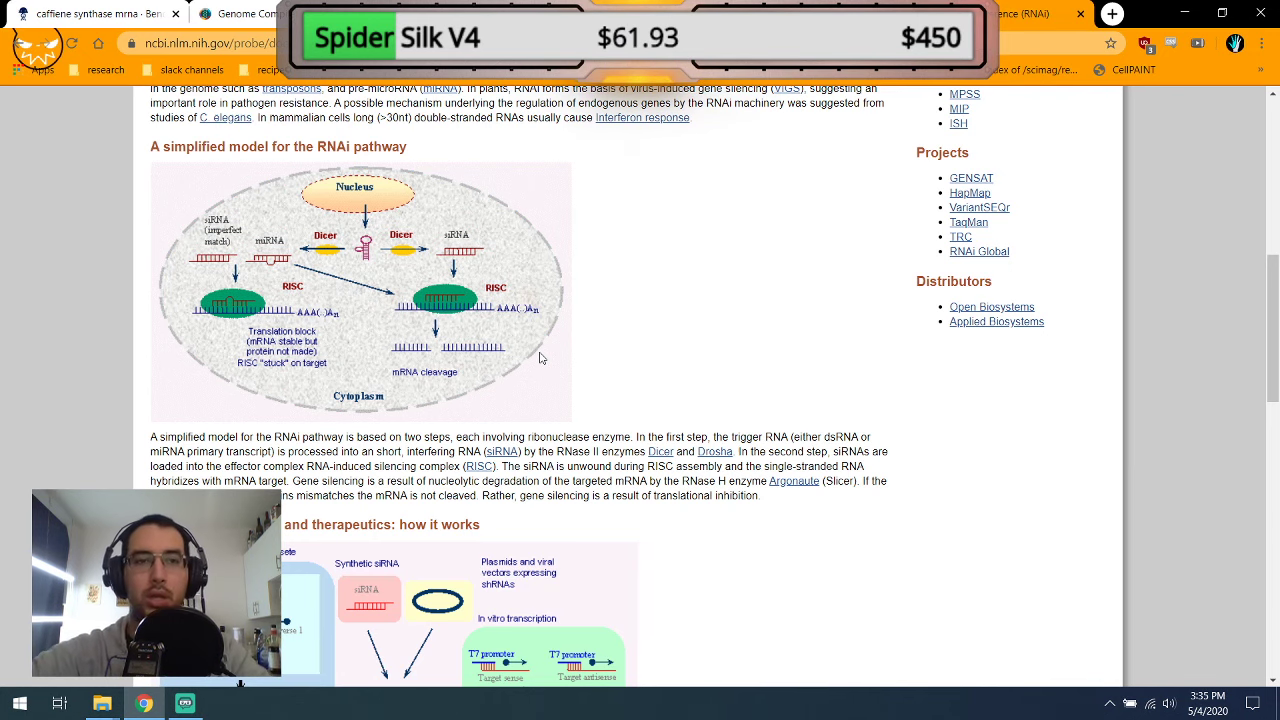
# Search for "plant rnai plasmid" in a new browser tab and open Addgene's Plant Plasmids and Resources page.
pyautogui.hotkey('ctrl', 't')
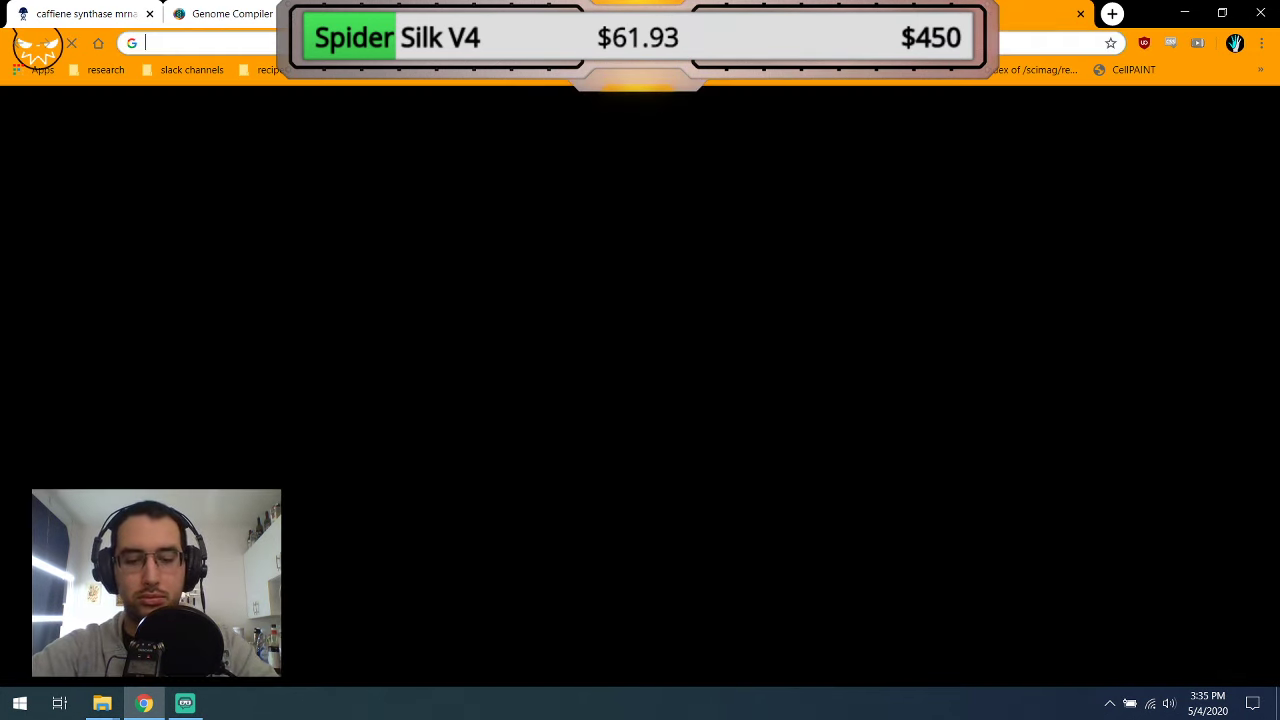
pyautogui.write('plant rna plasmid')
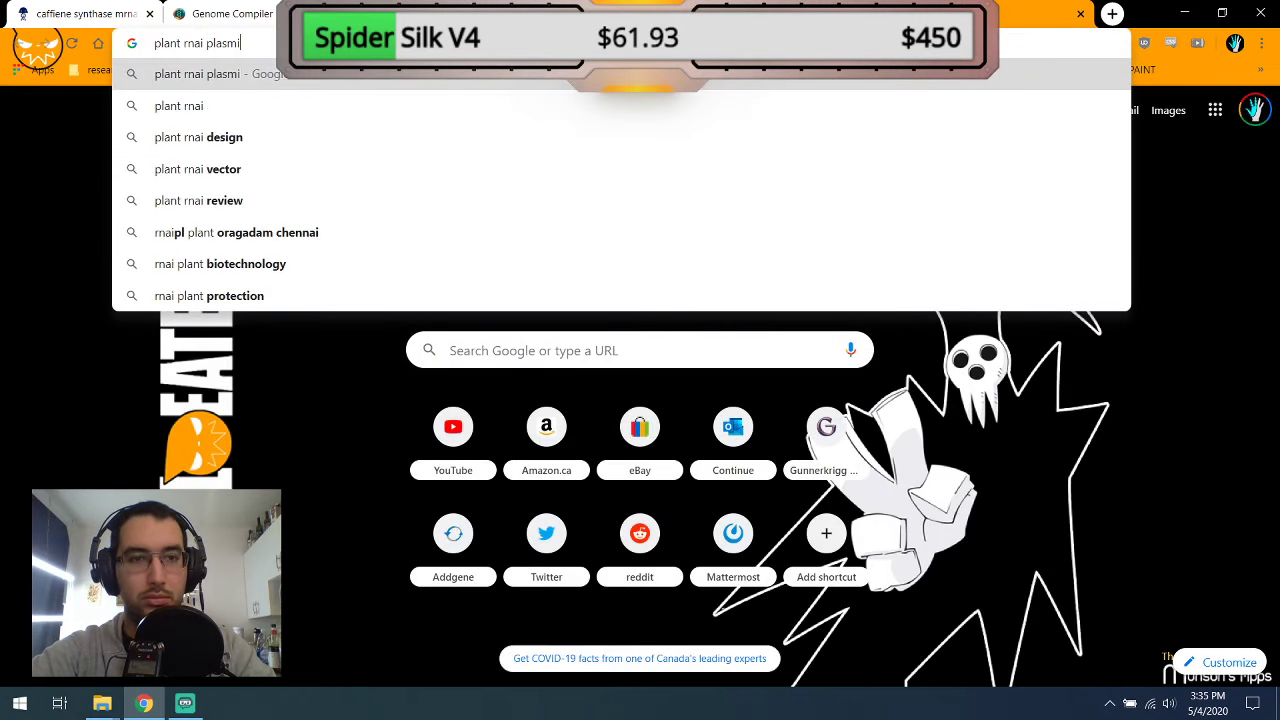
pyautogui.press('Return')
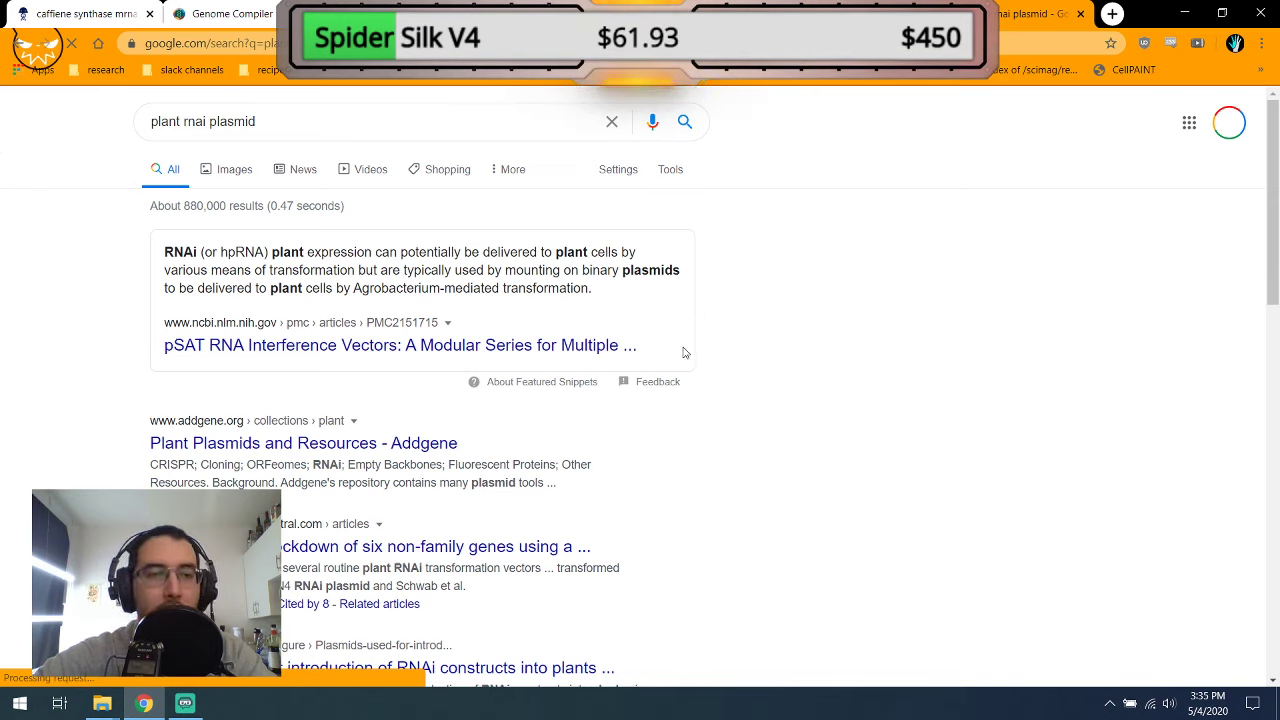
pyautogui.scroll(-1, 611, 427)
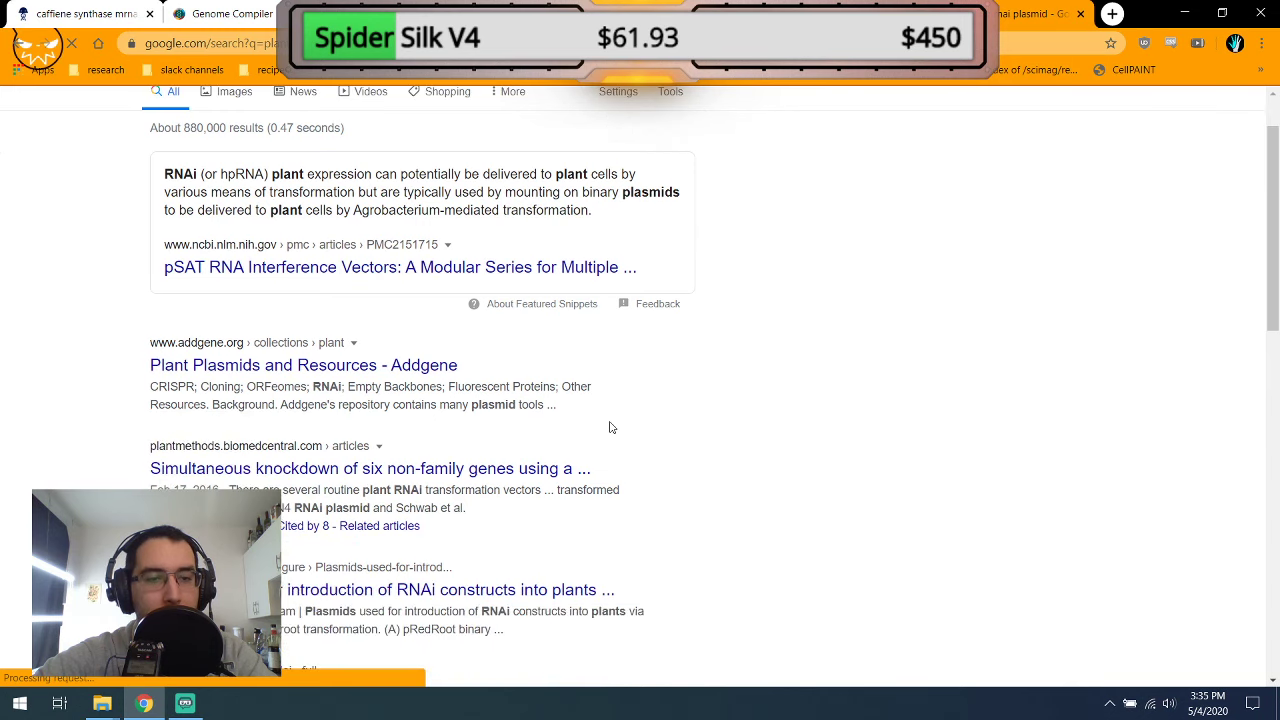
pyautogui.click(390, 366)
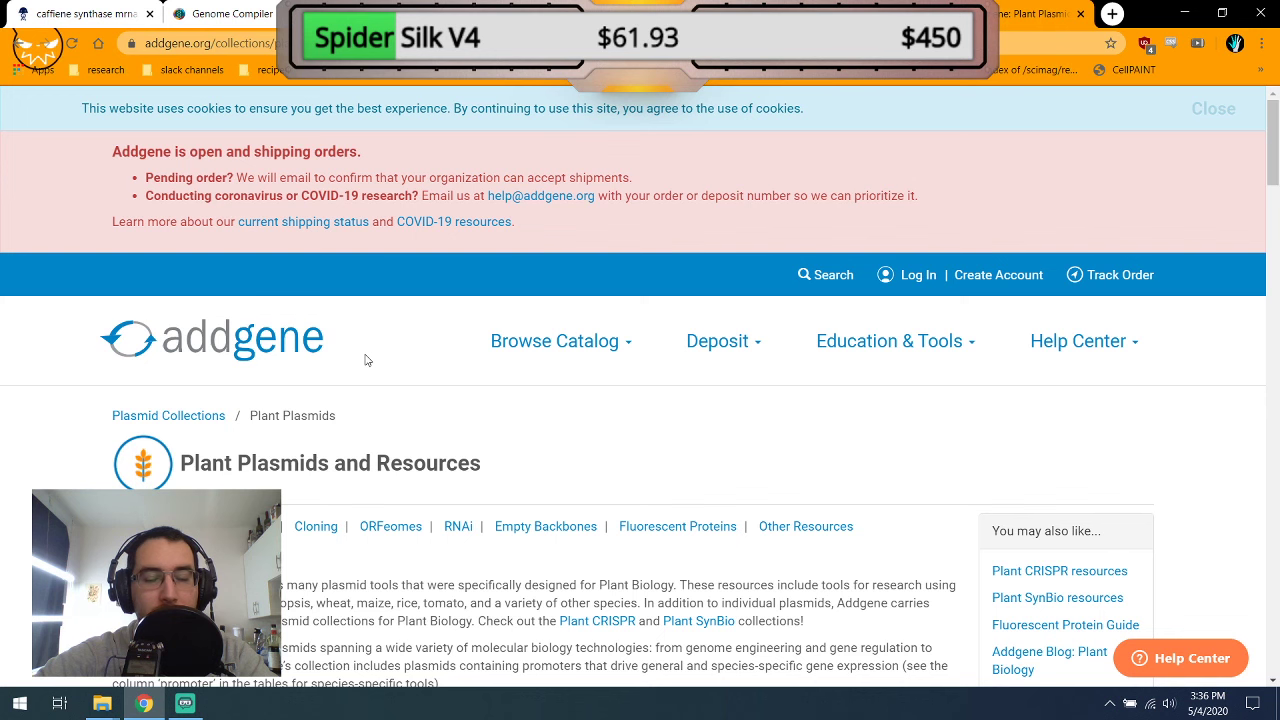
# Open the collection of microRNA and siRNA vectors in Arabidopsis from the RNAi section and view its plasmid list.
pyautogui.scroll(-4, 366, 358)
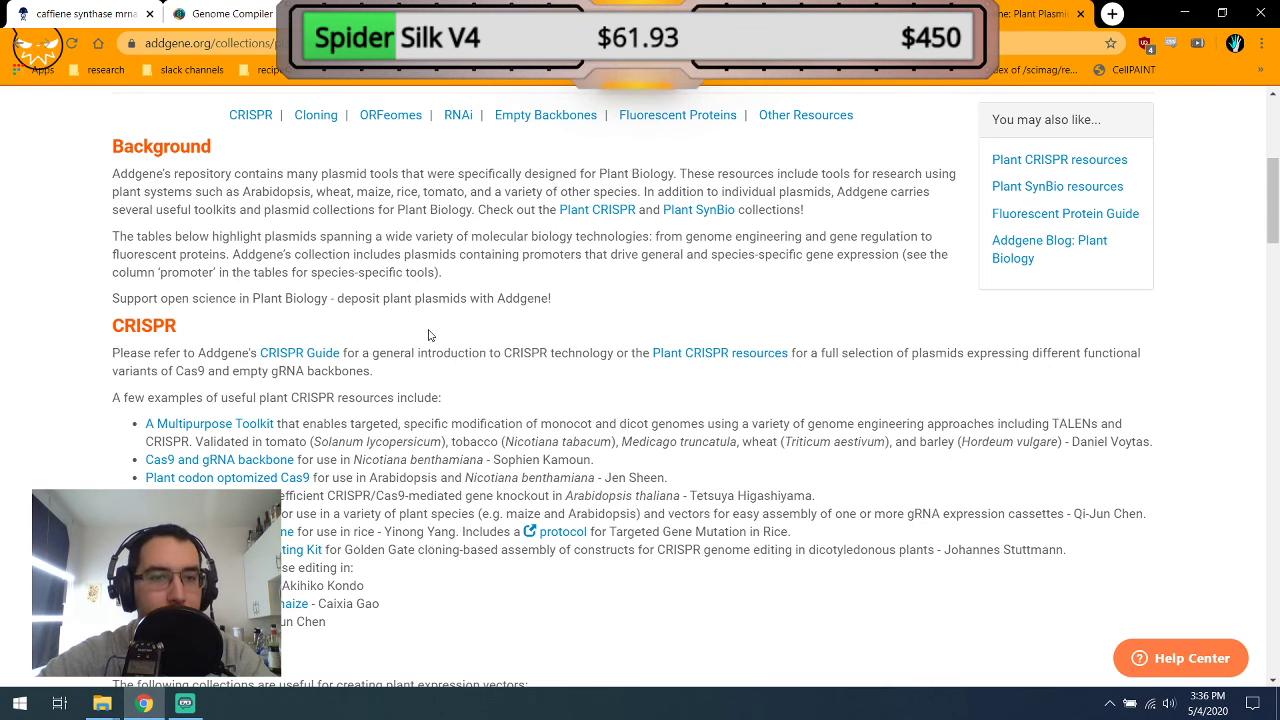
pyautogui.scroll(-4, 428, 335)
pyautogui.scroll(-2, 428, 335)
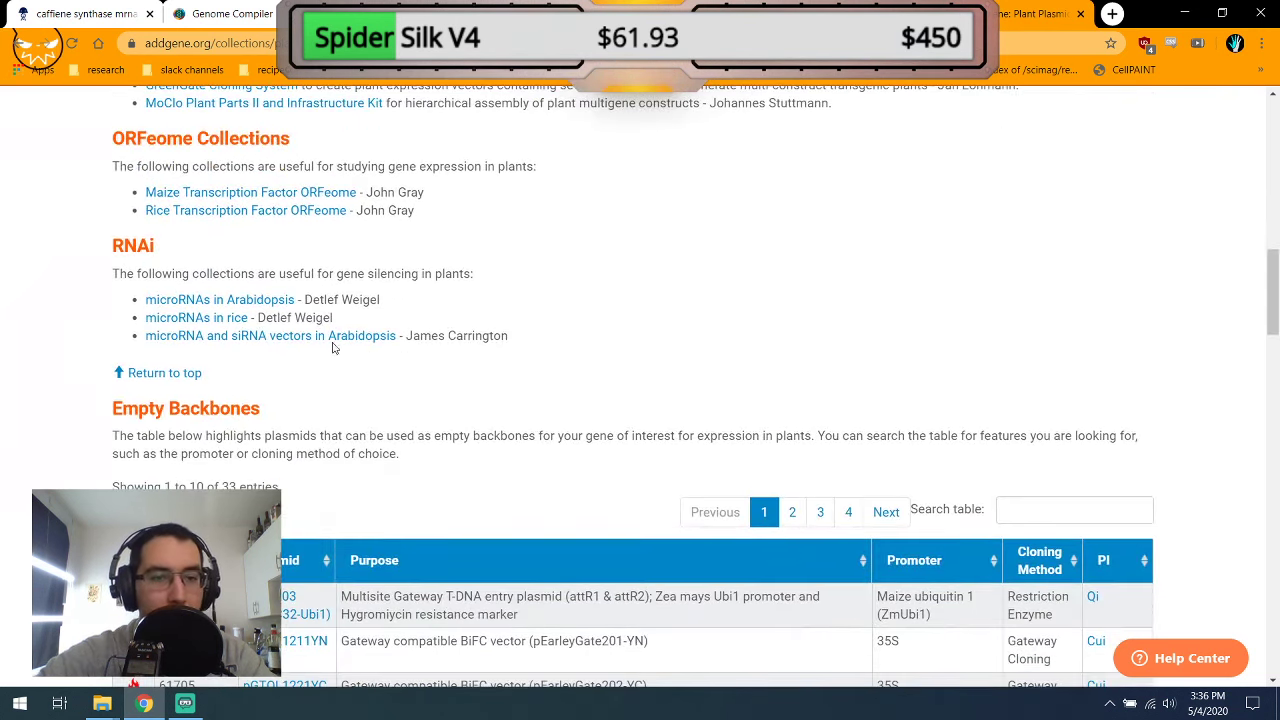
pyautogui.click(245, 340)
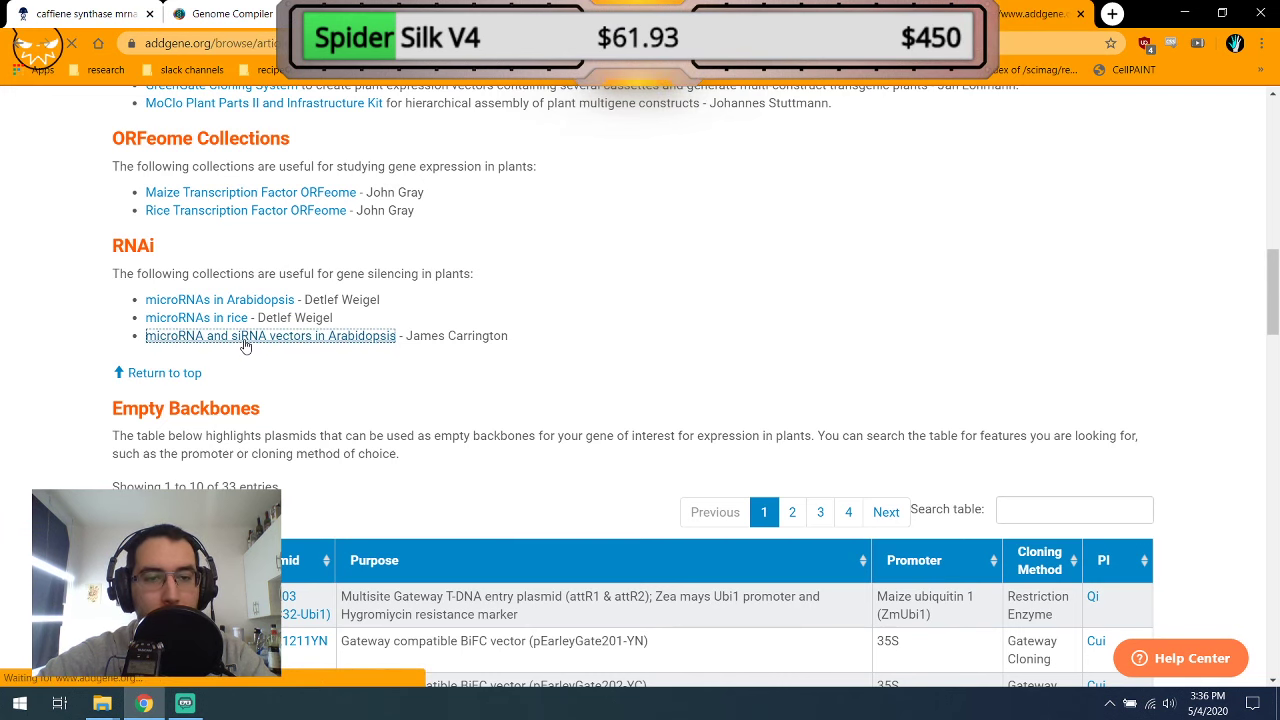
pyautogui.scroll(-1, 369, 474)
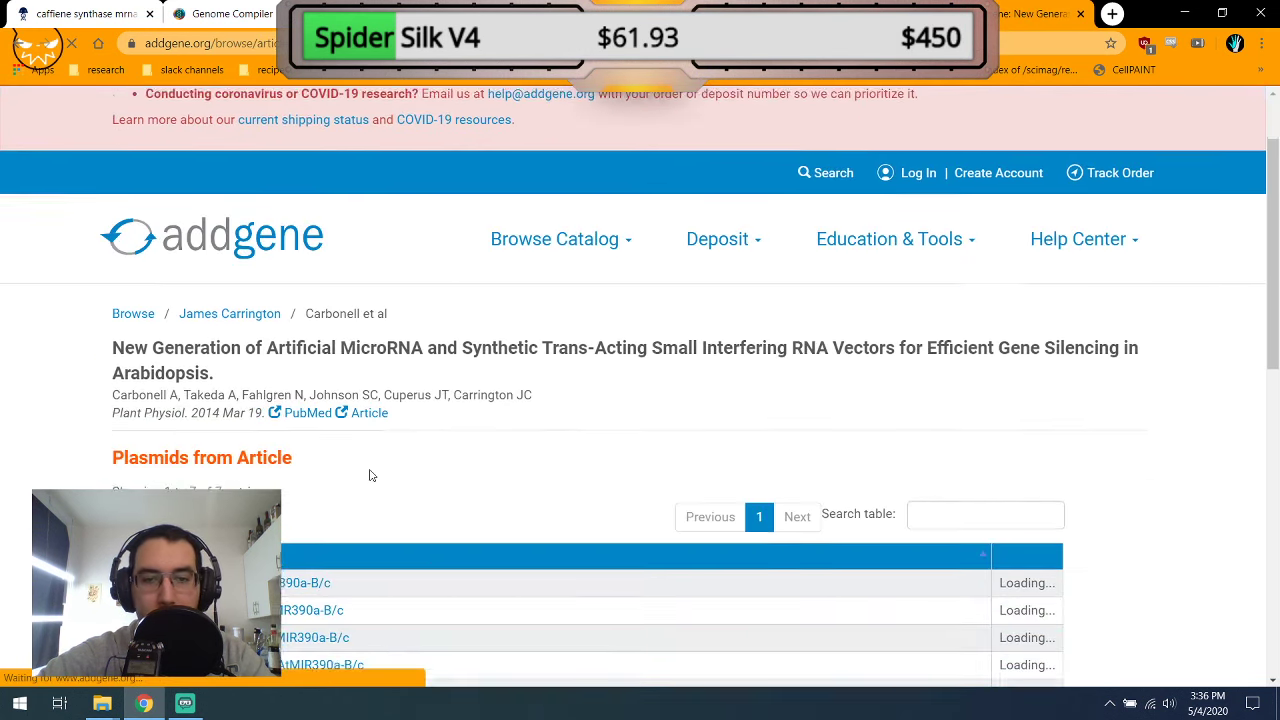
pyautogui.scroll(-2, 369, 474)
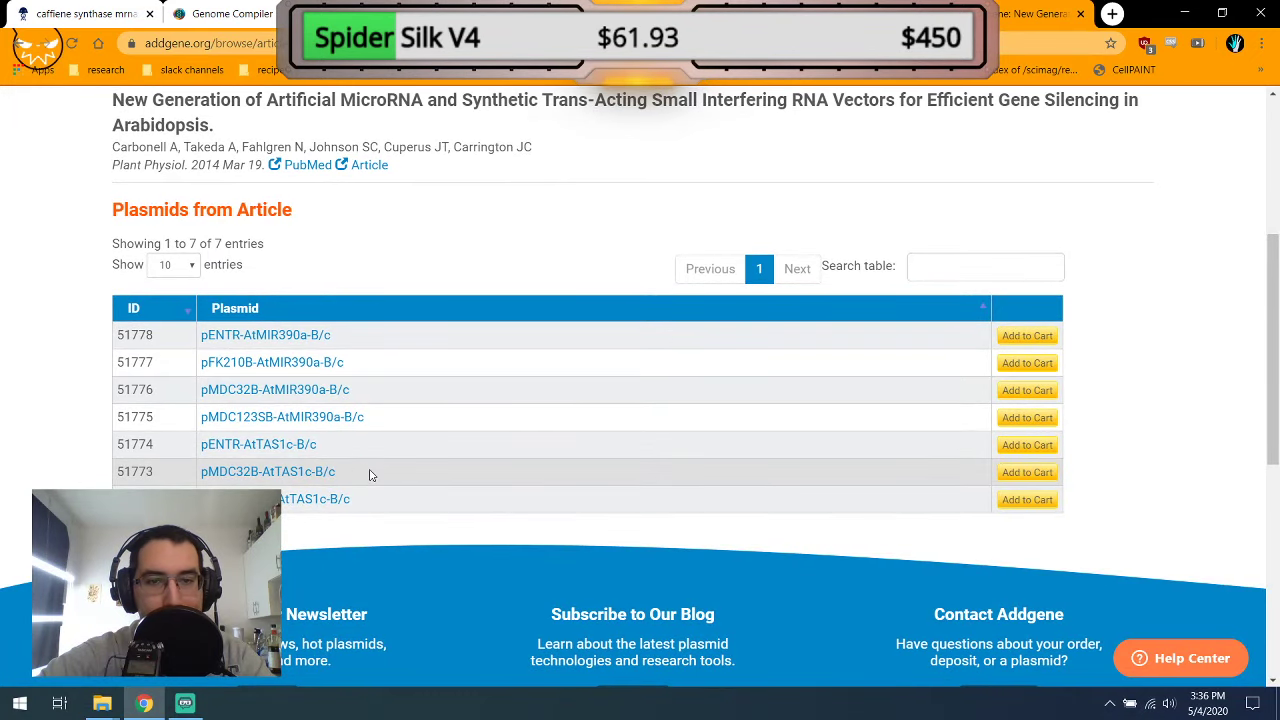
# Open the pENTR-AtMIR390a-B/c plasmid page from the article's list and examine the enlarged depositor-uploaded map image.
pyautogui.click(310, 346)
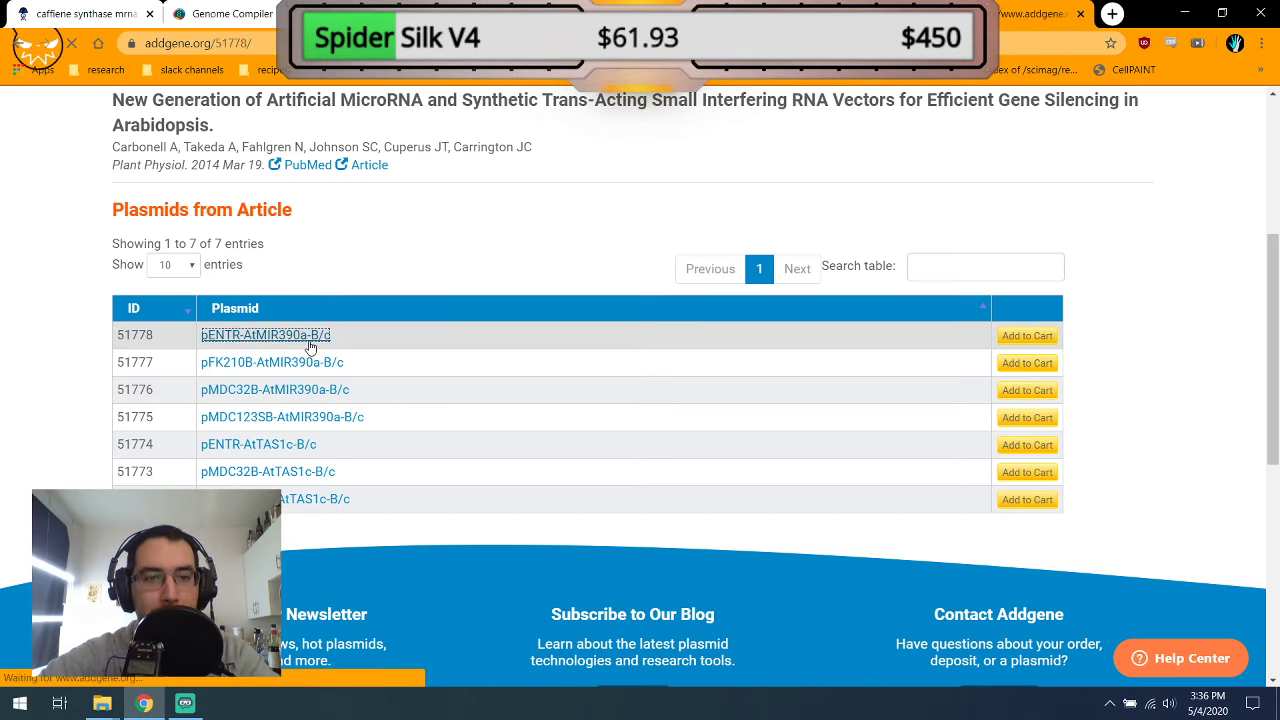
pyautogui.scroll(-4, 477, 324)
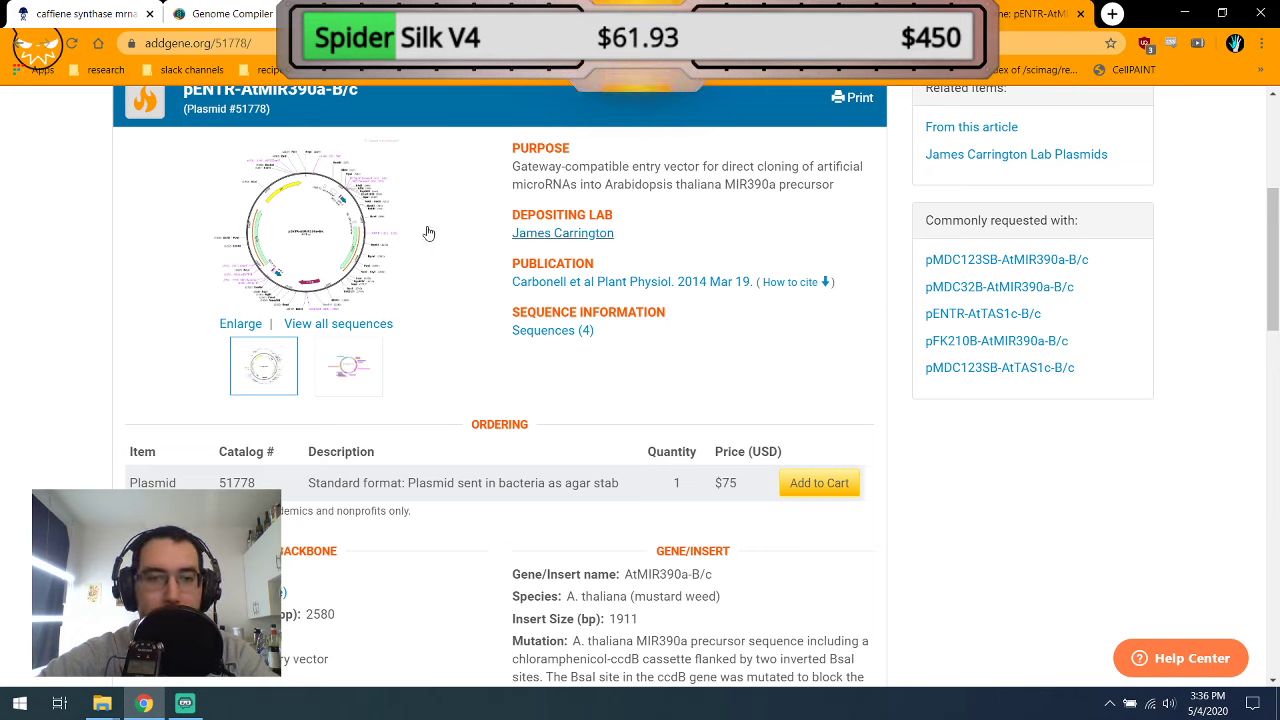
pyautogui.click(345, 373)
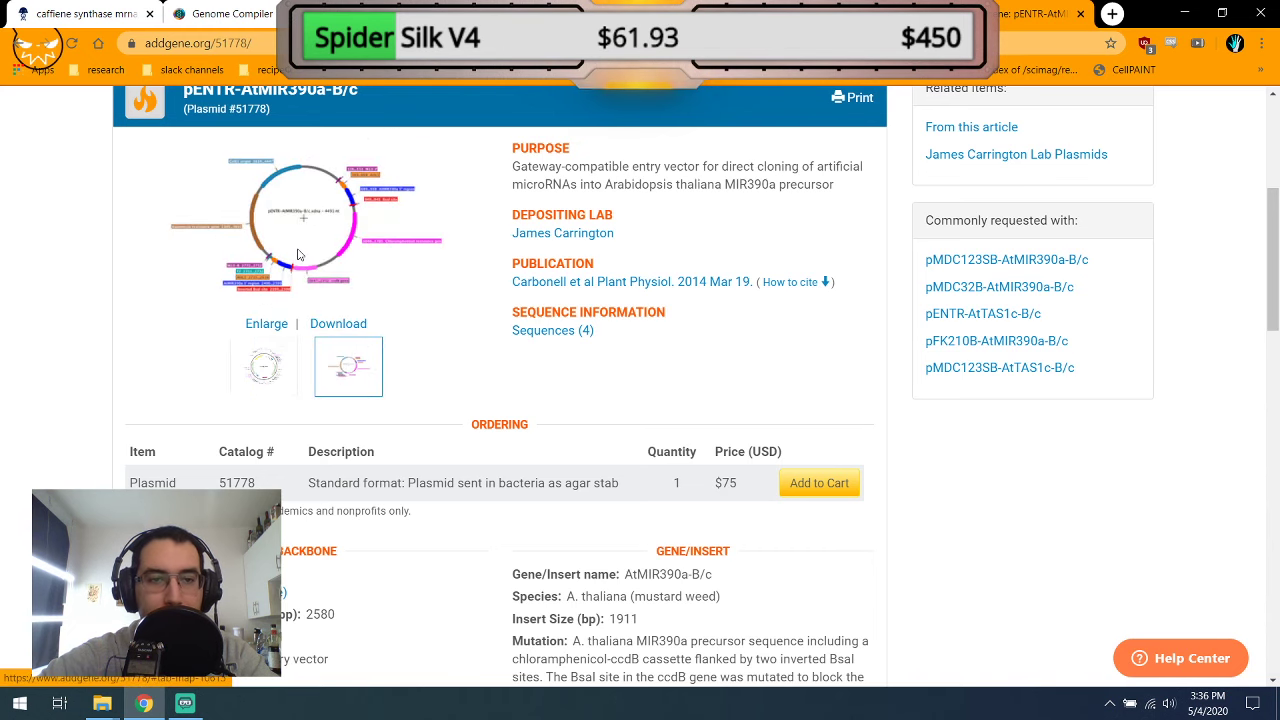
pyautogui.click(298, 256)
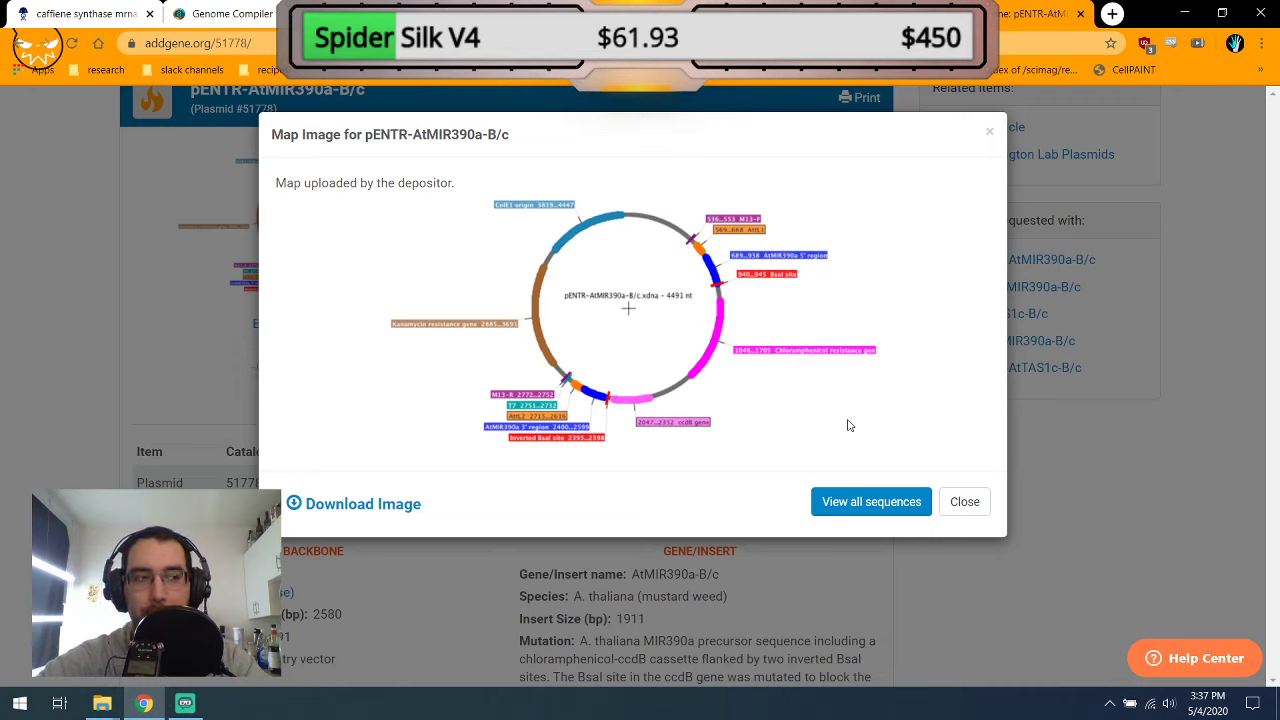
pyautogui.click(167, 336)
# View the enlarged full sequence map of pENTR-AtMIR390a-B/c, close it, and check the plasmid's backbone and insert details.
pyautogui.click(264, 378)
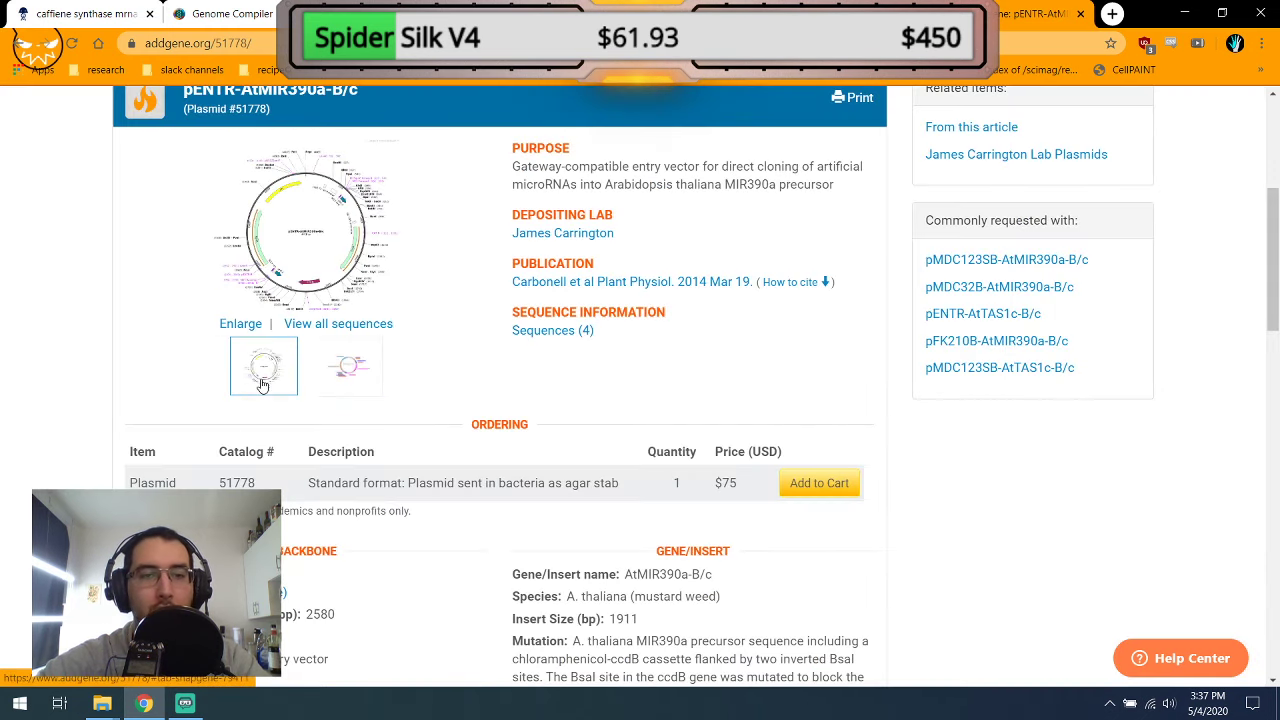
pyautogui.click(332, 243)
pyautogui.scroll(-1, 631, 411)
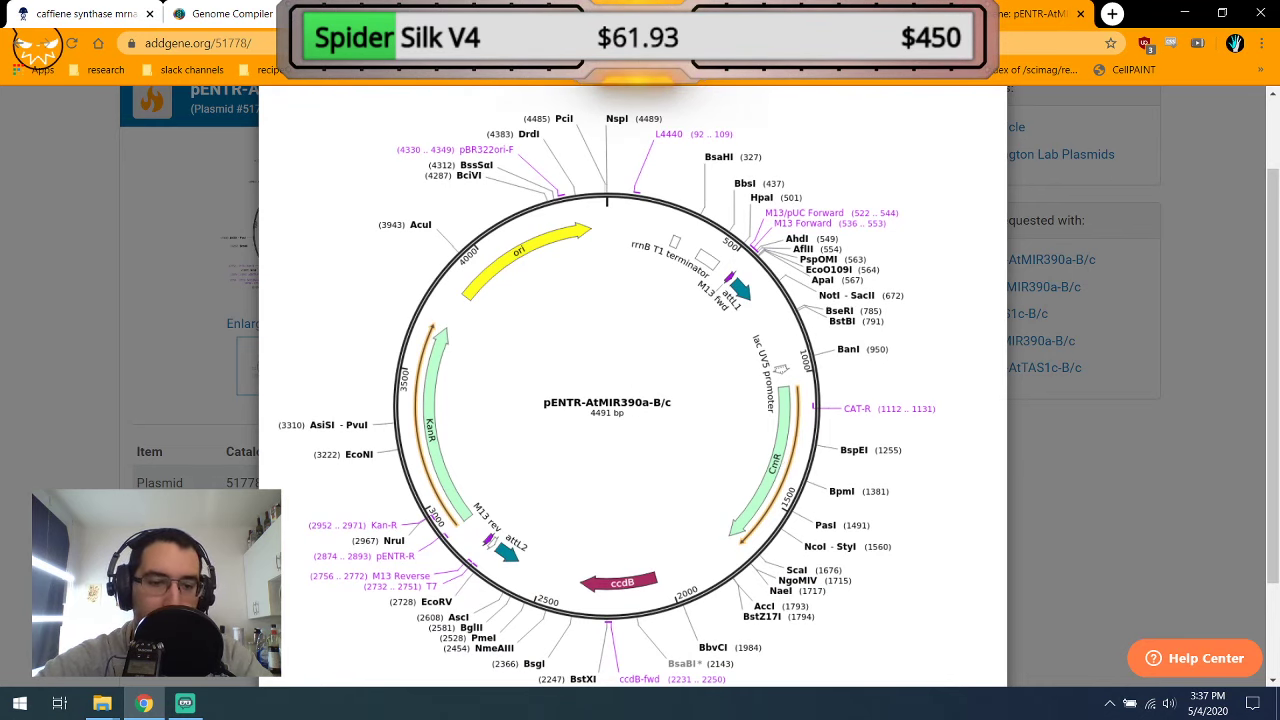
pyautogui.scroll(-1, 777, 465)
pyautogui.press('Escape')
pyautogui.scroll(-2, 640, 386)
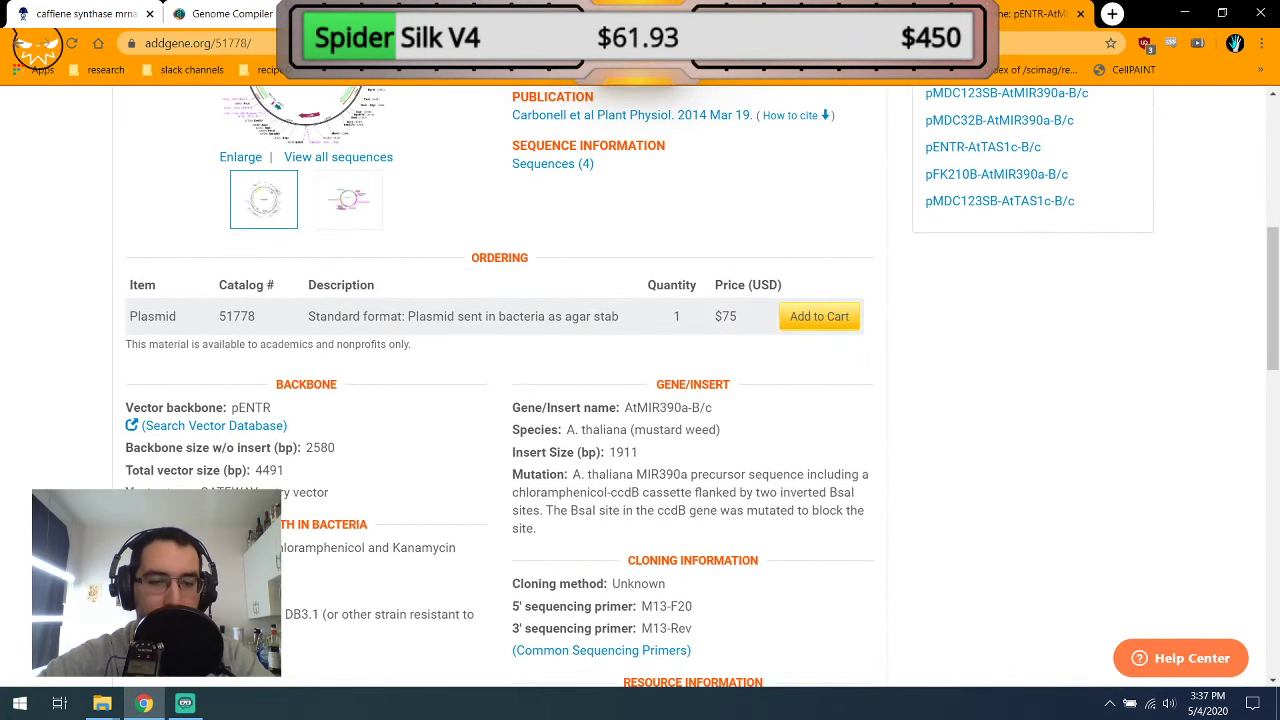
pyautogui.scroll(1, 640, 386)
pyautogui.scroll(1, 253, 325)
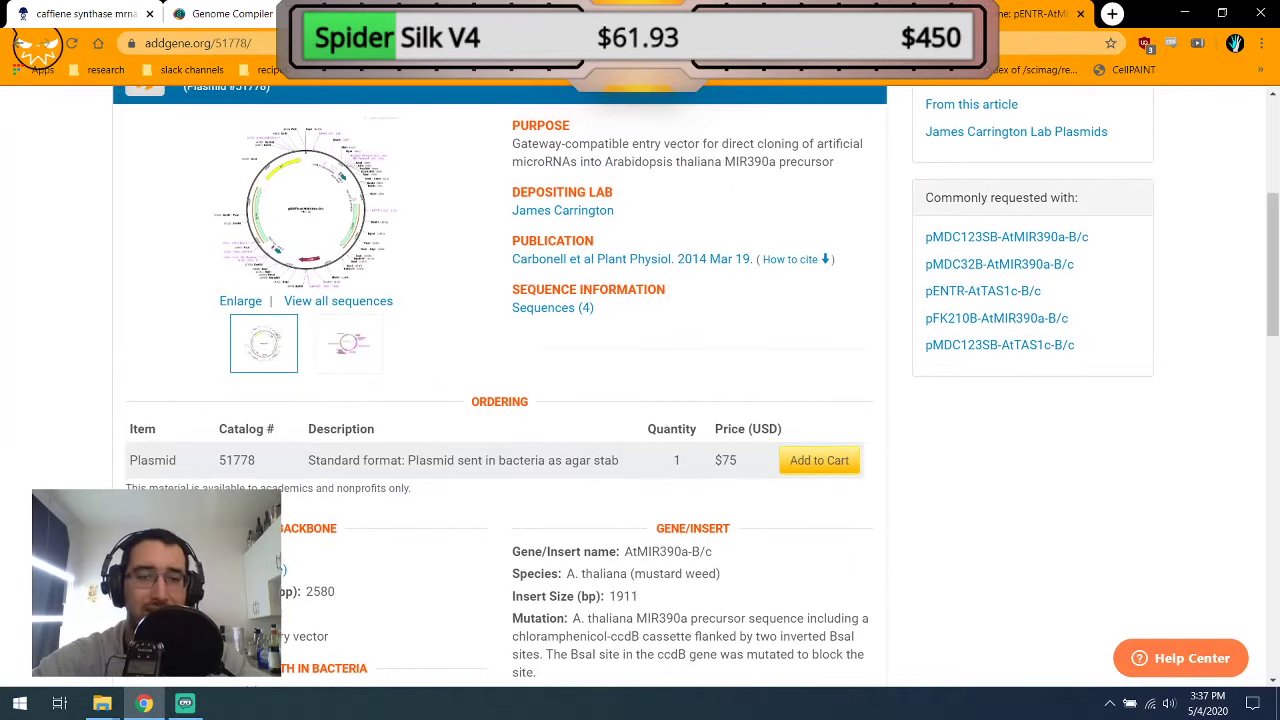
# Examine the full sequence map of pENTR-AtMIR390a-B/c again and return to the article's plasmid list.
pyautogui.click(294, 246)
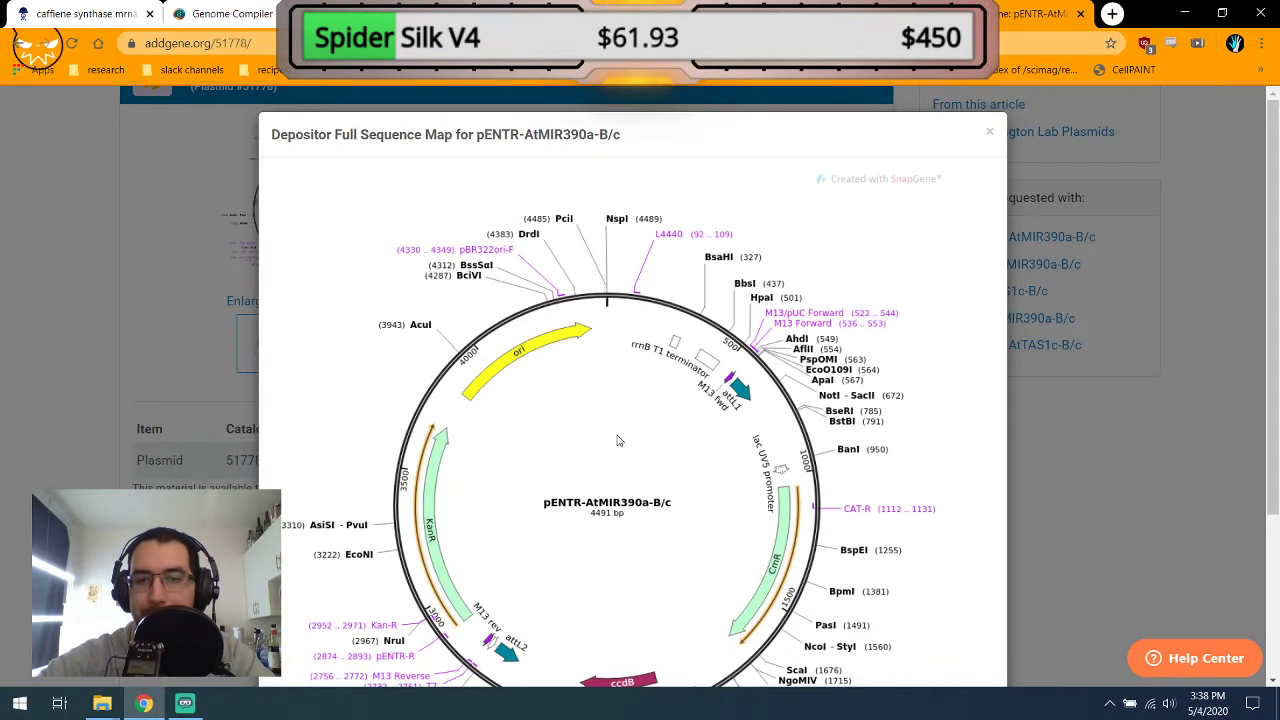
pyautogui.scroll(-1, 620, 440)
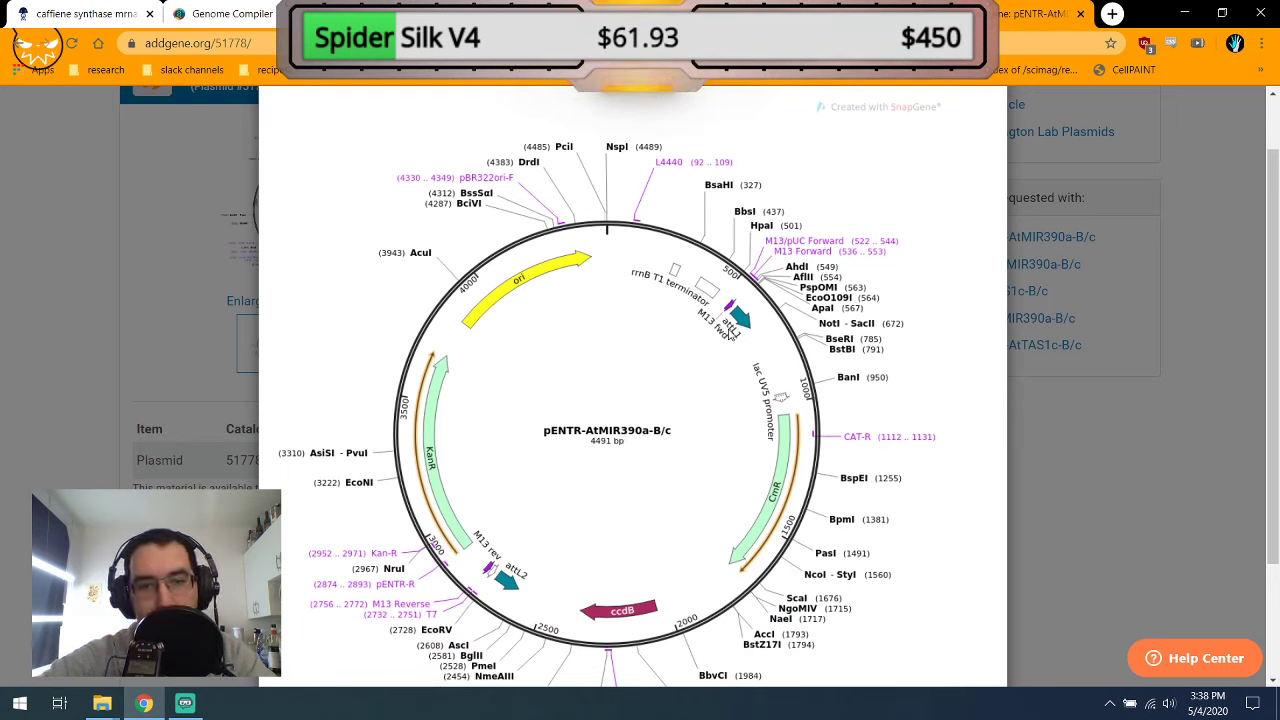
pyautogui.scroll(-2, 729, 334)
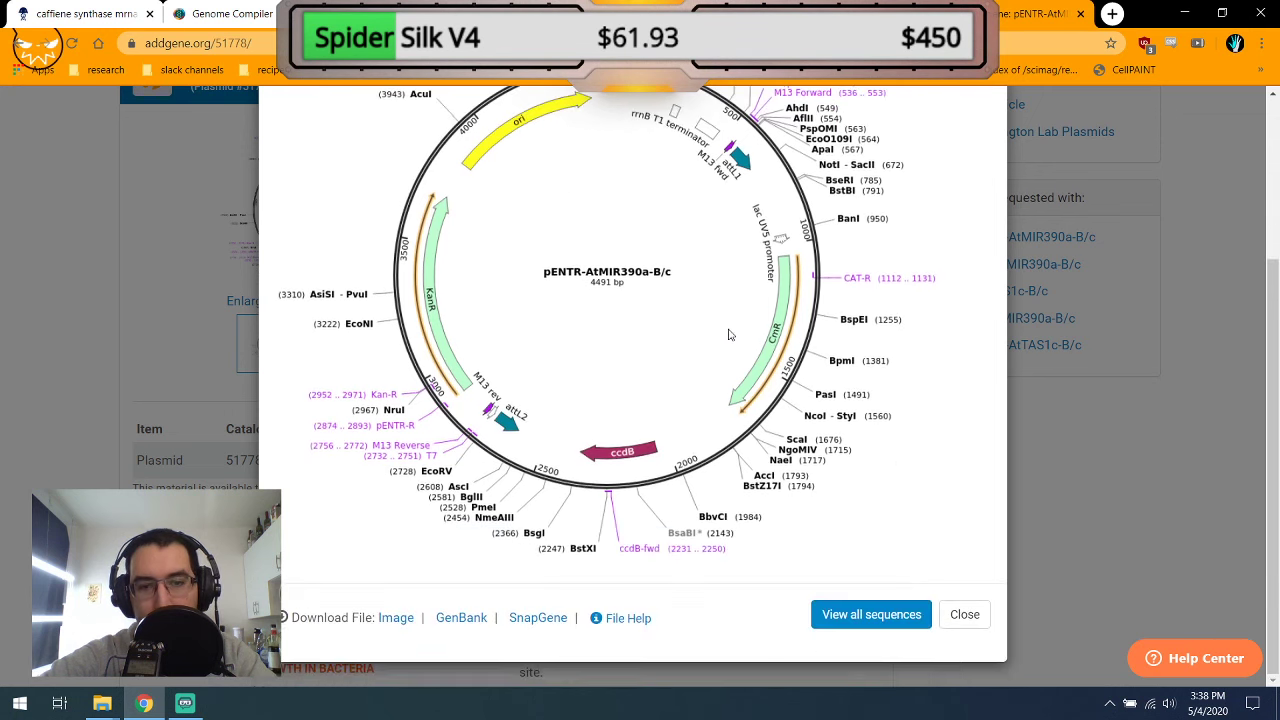
pyautogui.scroll(3, 729, 334)
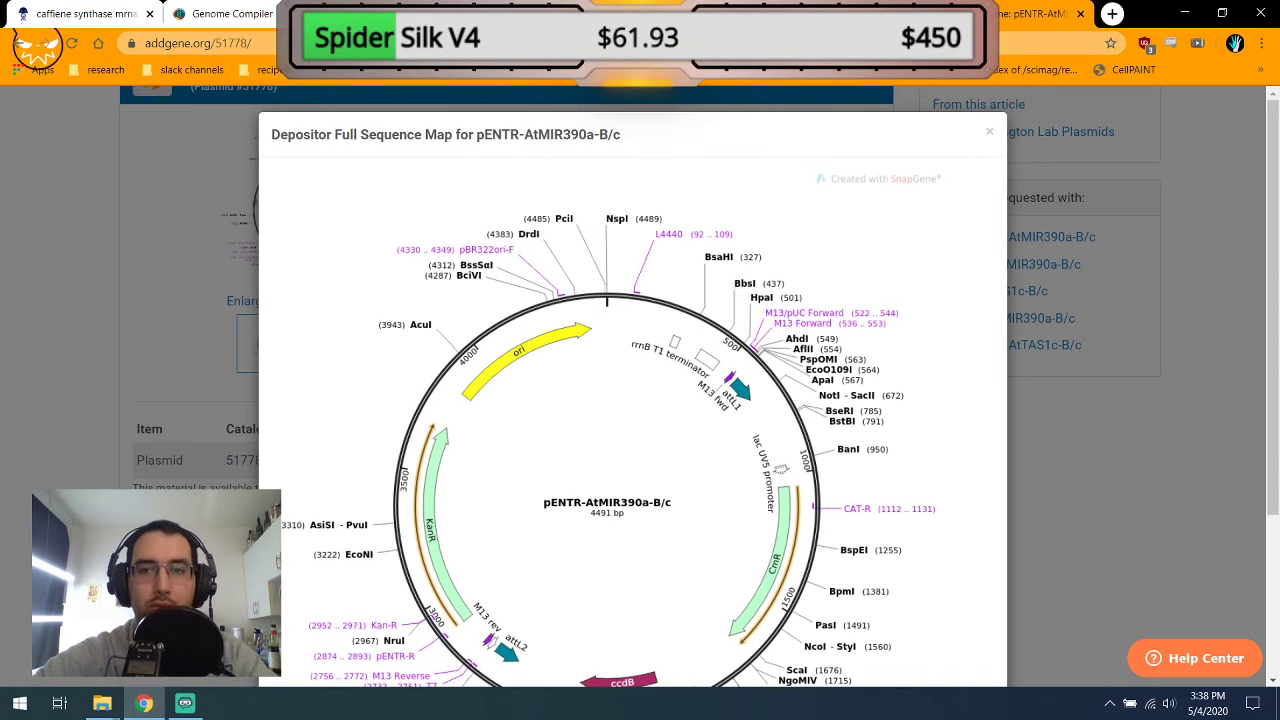
pyautogui.hotkey('ctrl', 'l')
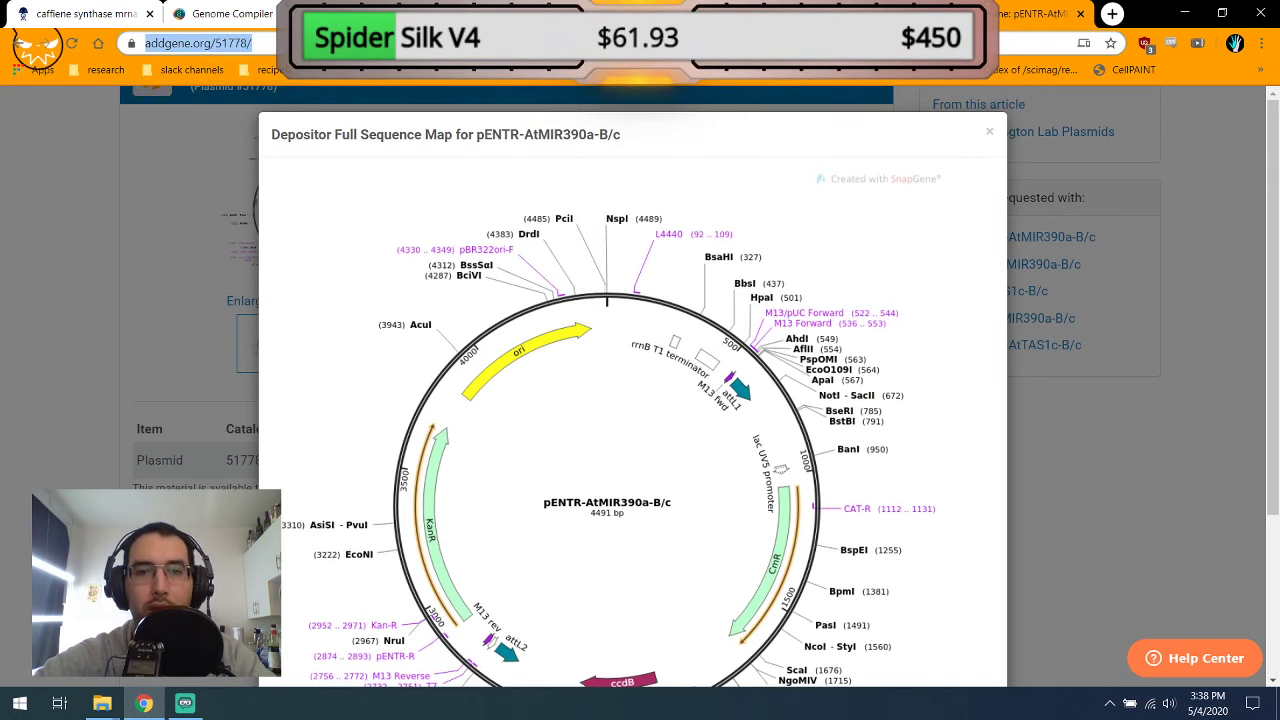
pyautogui.click(21, 43)
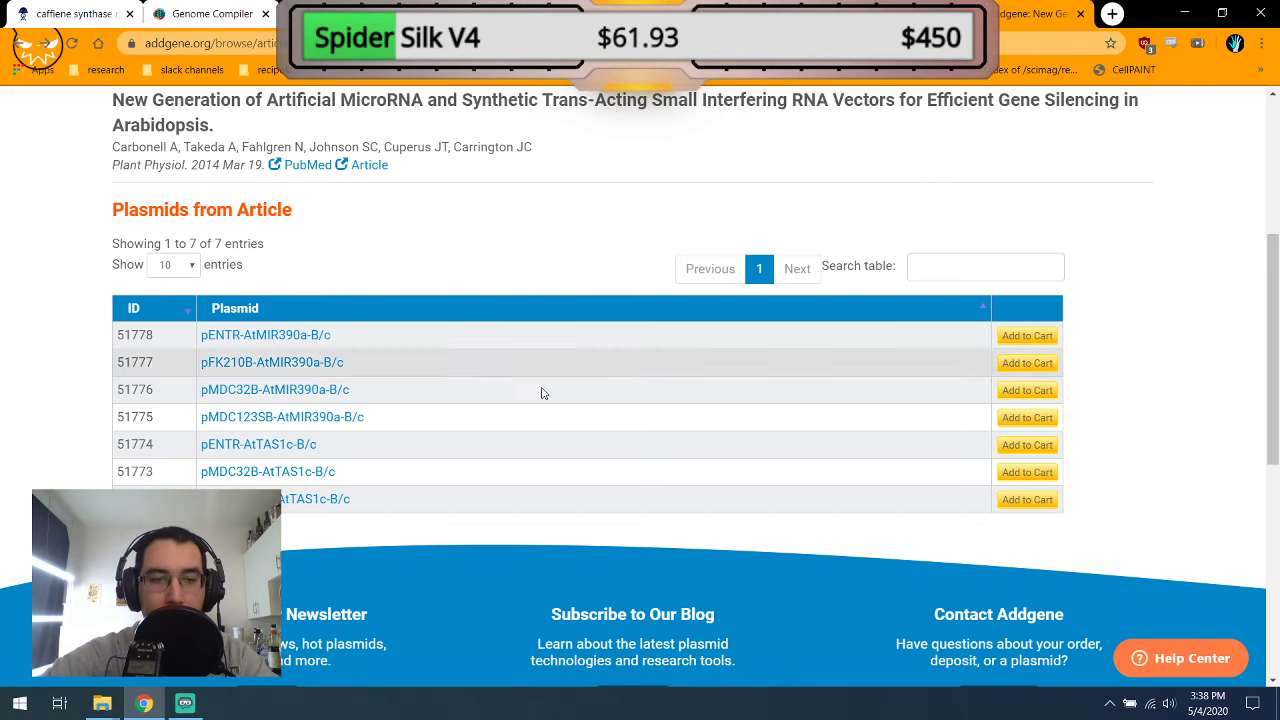
# Open the pMDC32B-AtMIR390a-B/c plasmid page, examine its full sequence map, and return to the article's plasmid list.
pyautogui.click(295, 390)
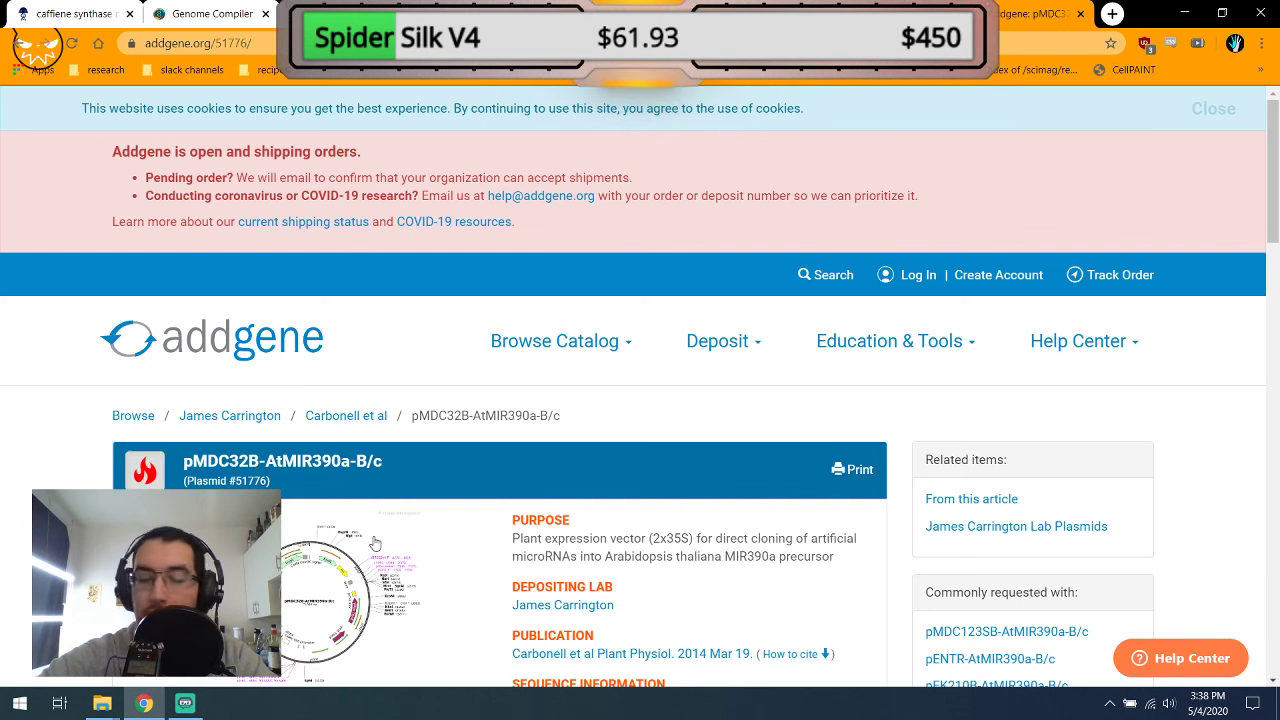
pyautogui.scroll(-3, 375, 543)
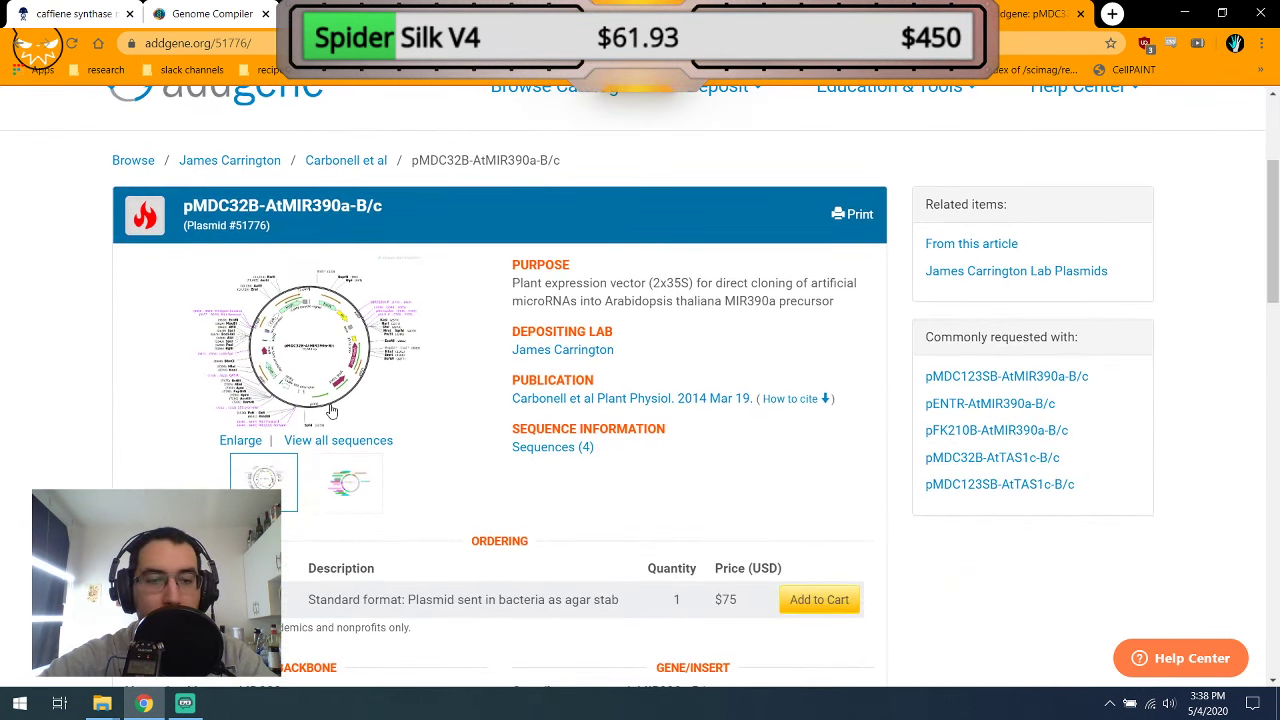
pyautogui.click(324, 376)
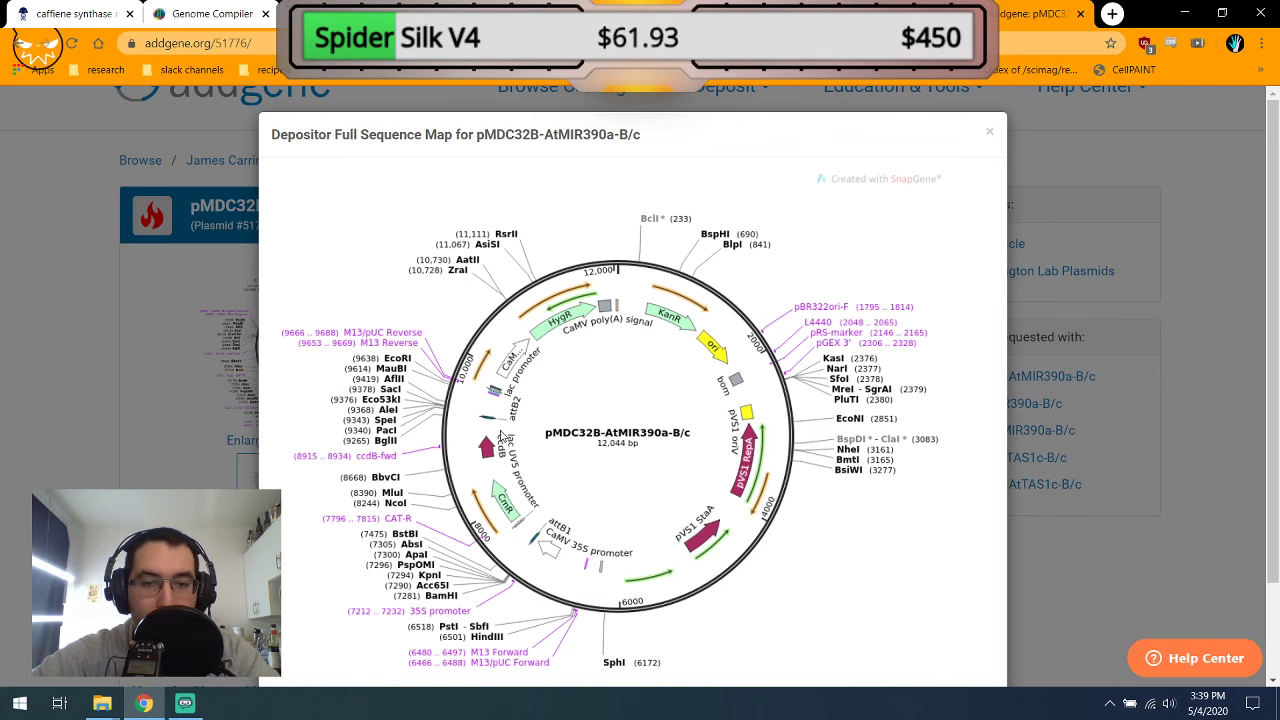
pyautogui.scroll(-1, 559, 462)
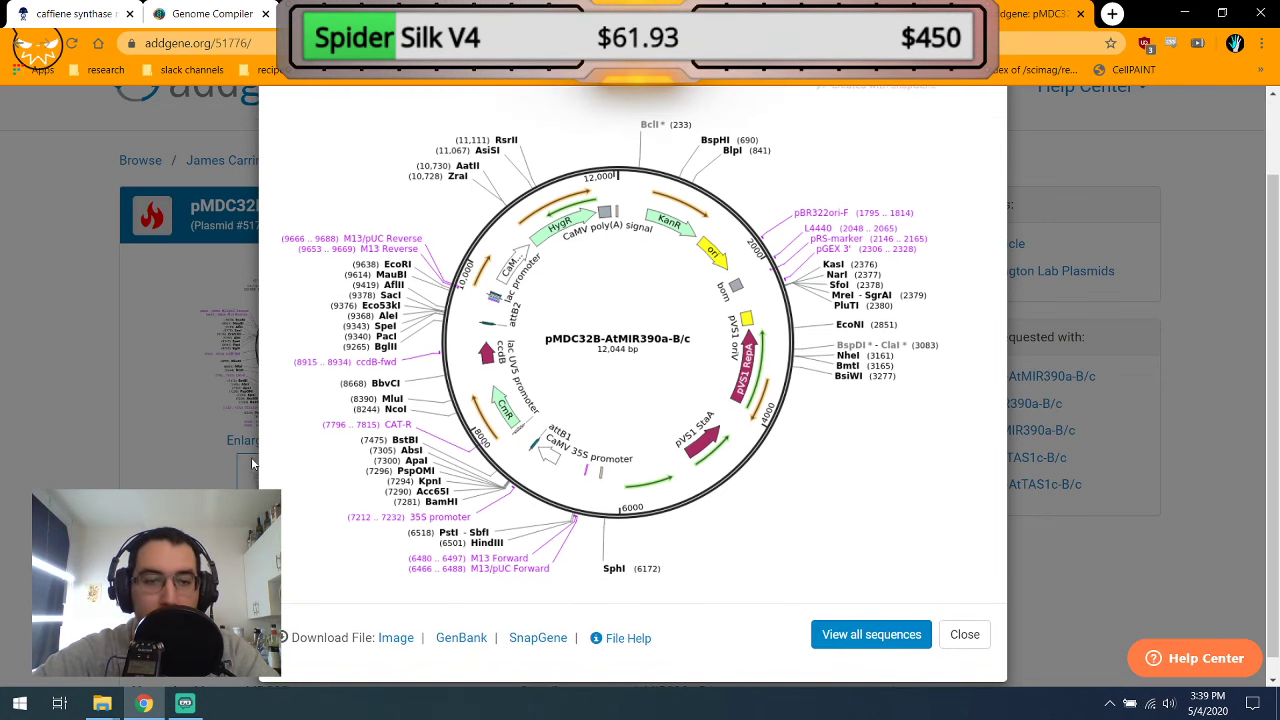
pyautogui.click(36, 356)
pyautogui.click(20, 44)
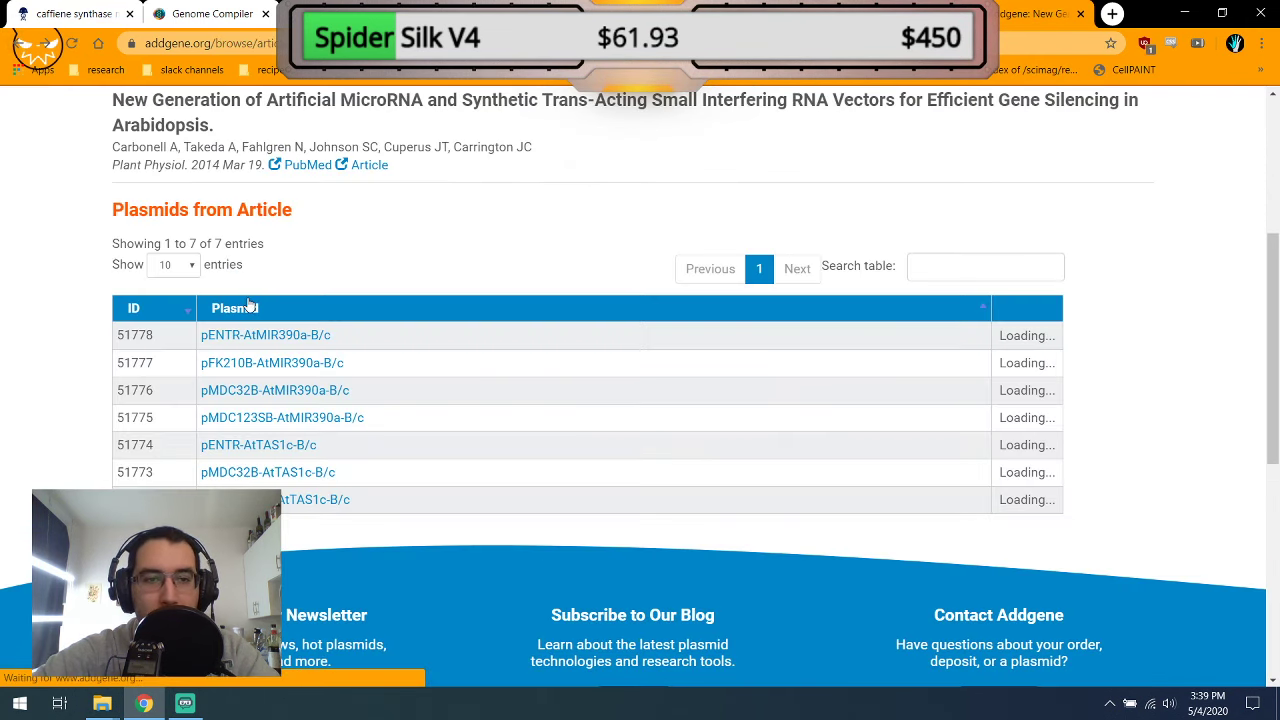
# Go back to the Plant Plasmids and Resources page and look through its empty backbone, CRISPR, cloning and RNAi sections.
pyautogui.click(24, 46)
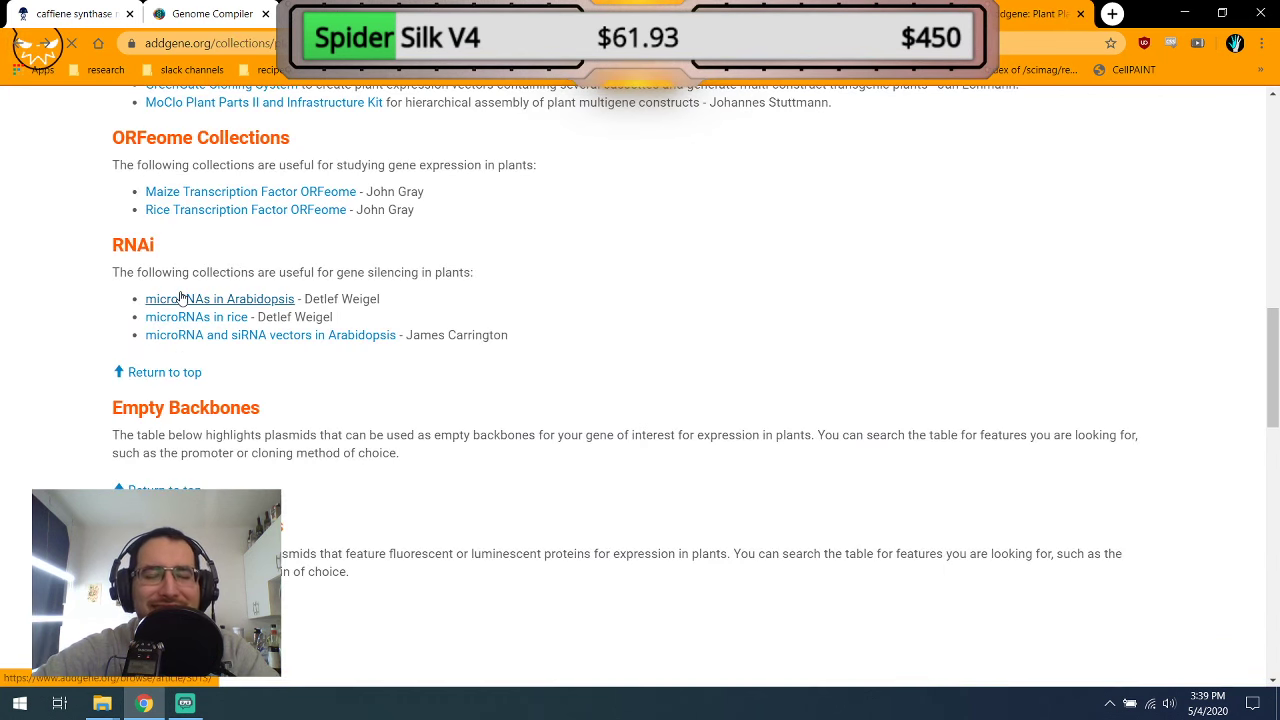
pyautogui.scroll(-5, 423, 545)
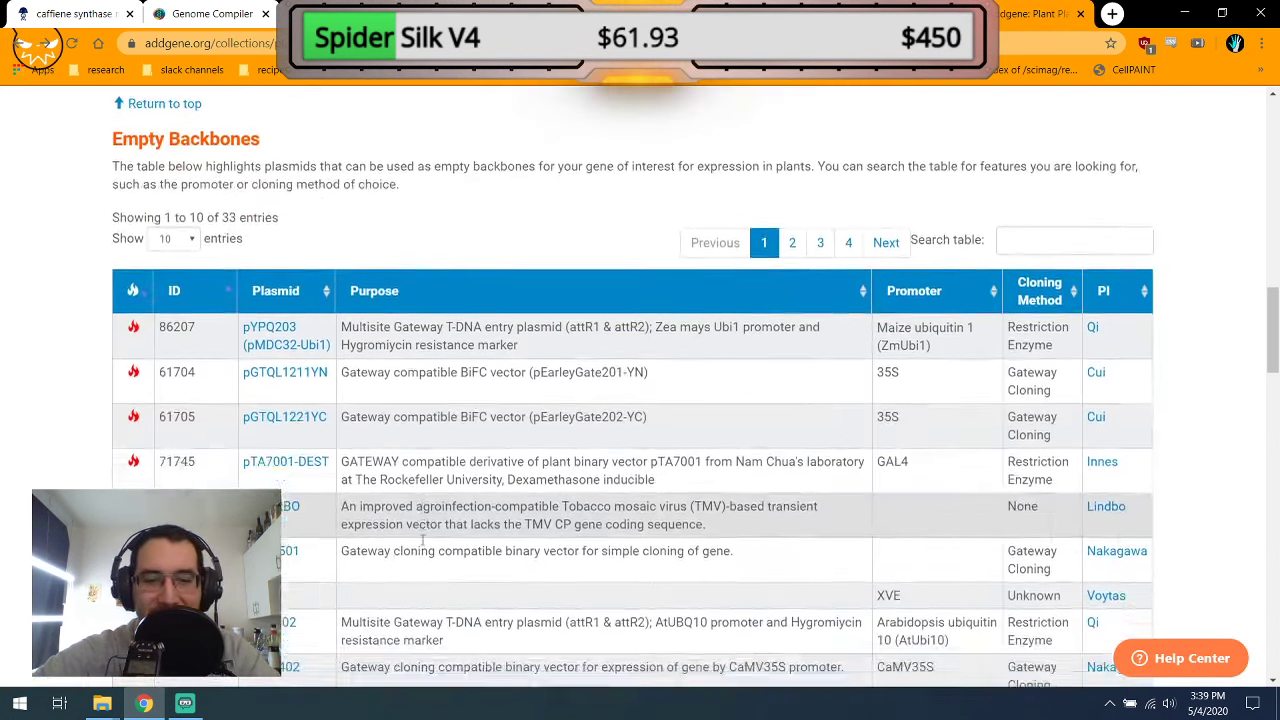
pyautogui.scroll(4, 423, 540)
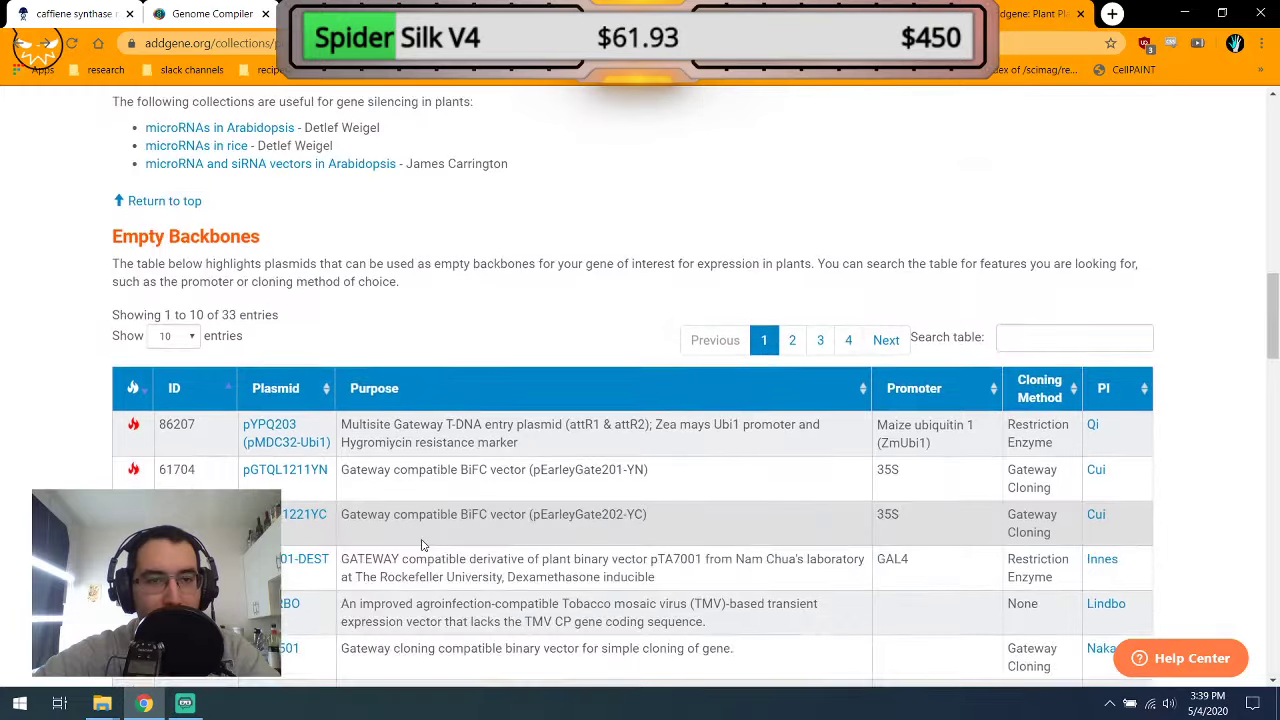
pyautogui.scroll(-8, 422, 545)
pyautogui.scroll(-6, 422, 545)
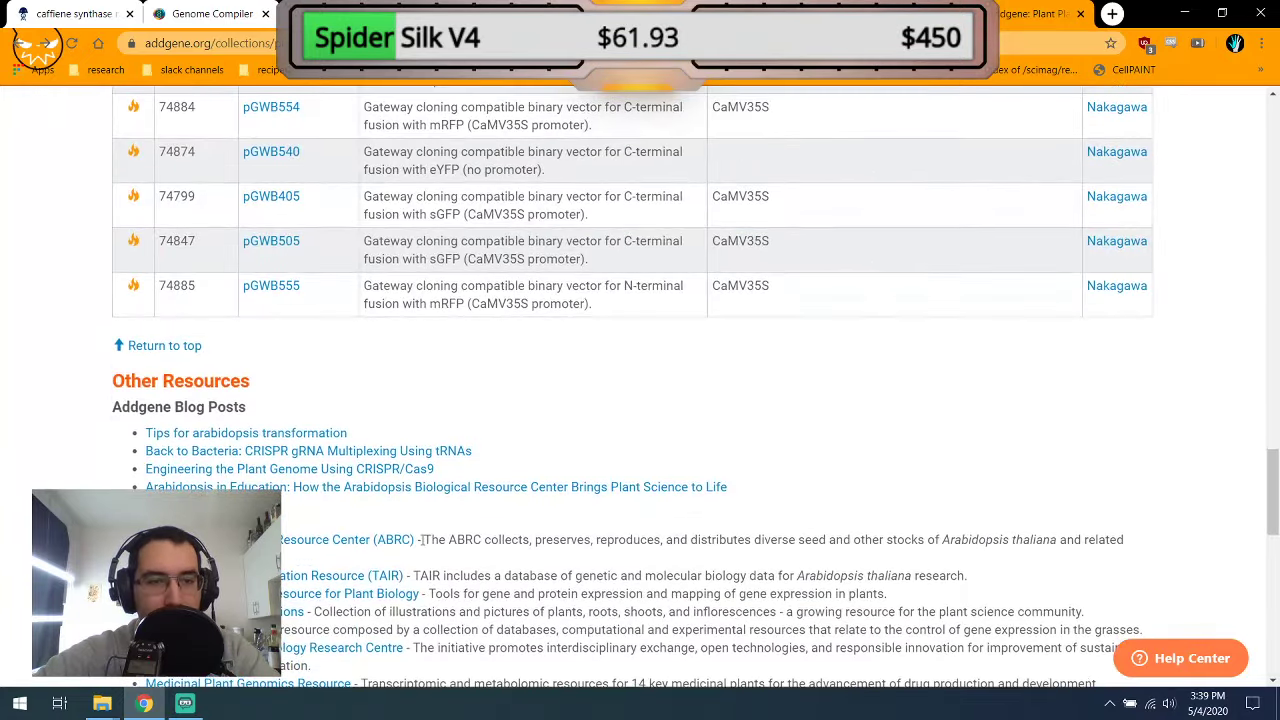
pyautogui.scroll(8, 423, 547)
pyautogui.scroll(15, 422, 546)
pyautogui.scroll(-4, 422, 547)
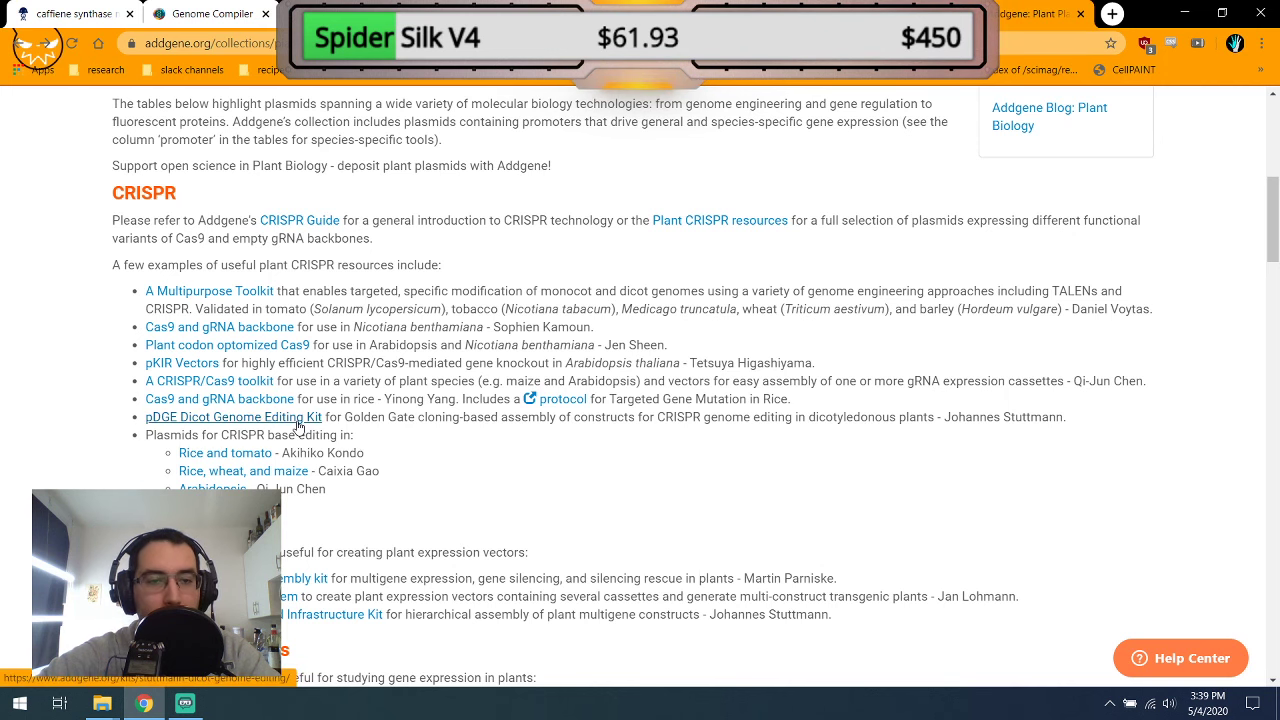
pyautogui.scroll(-3, 389, 479)
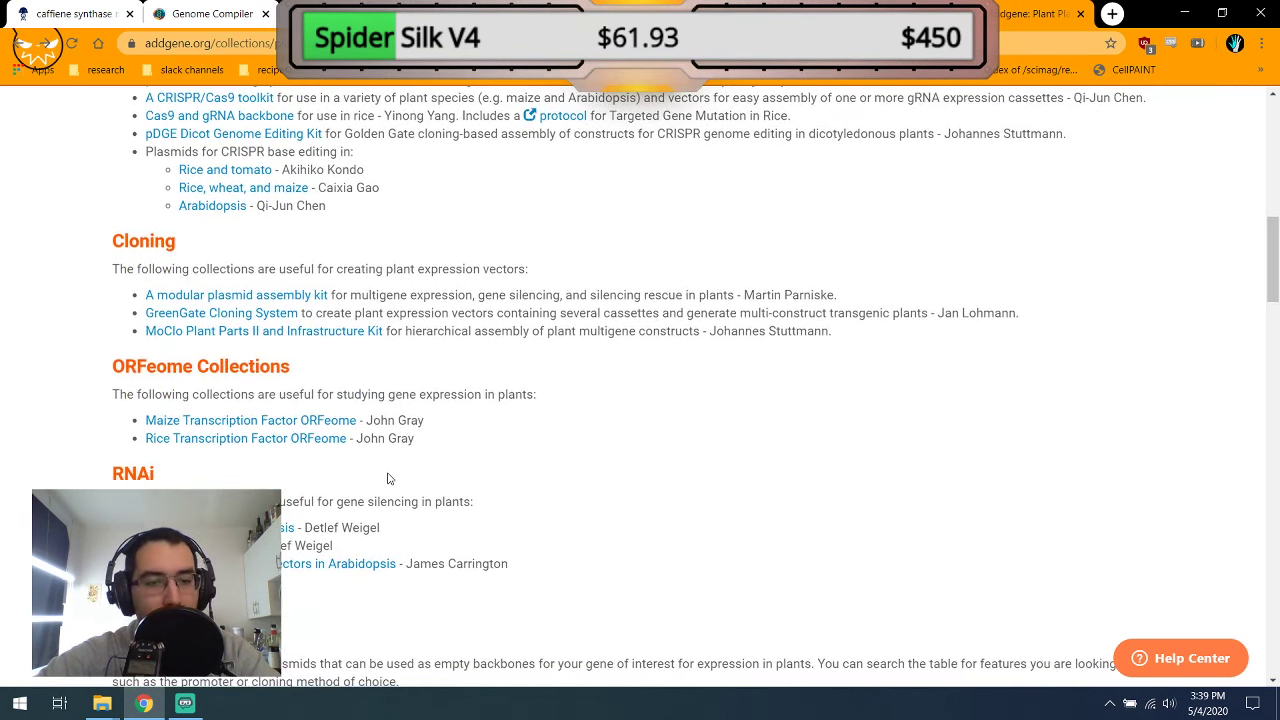
# Open the microRNAs in Arabidopsis collection and examine the full sequence map of its pRS300 plasmid.
pyautogui.click(287, 528)
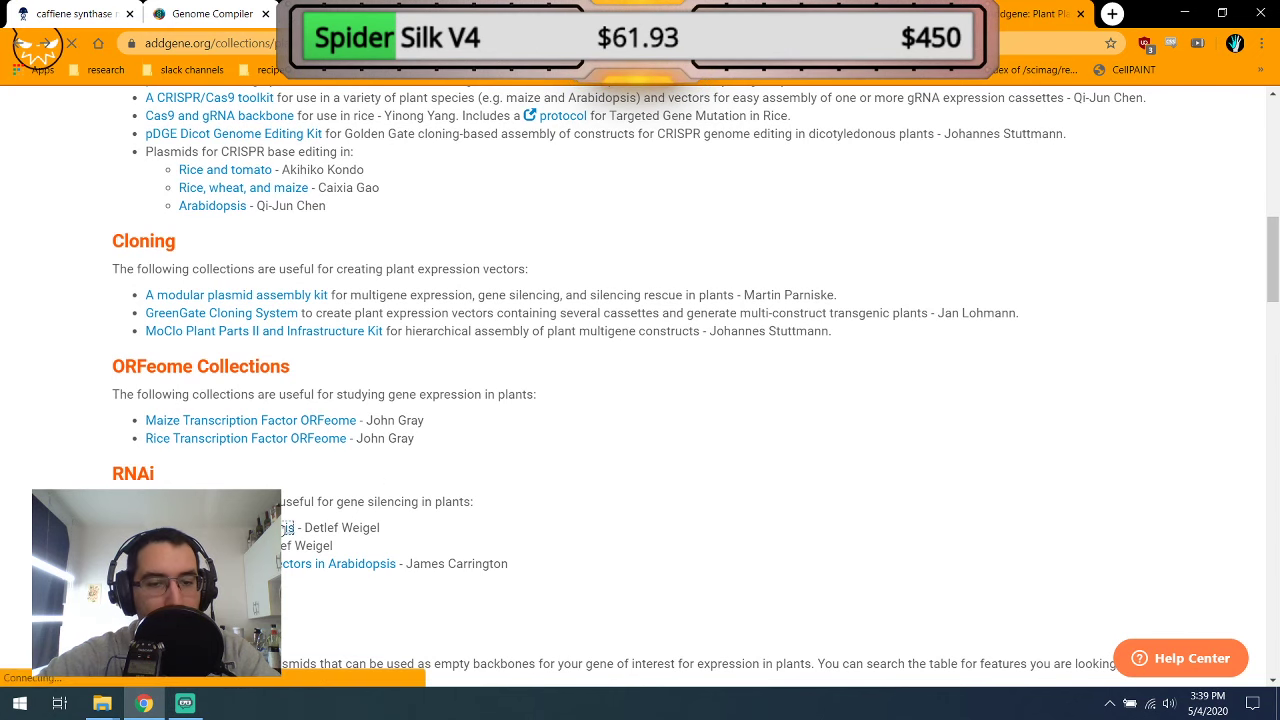
pyautogui.scroll(-3, 451, 477)
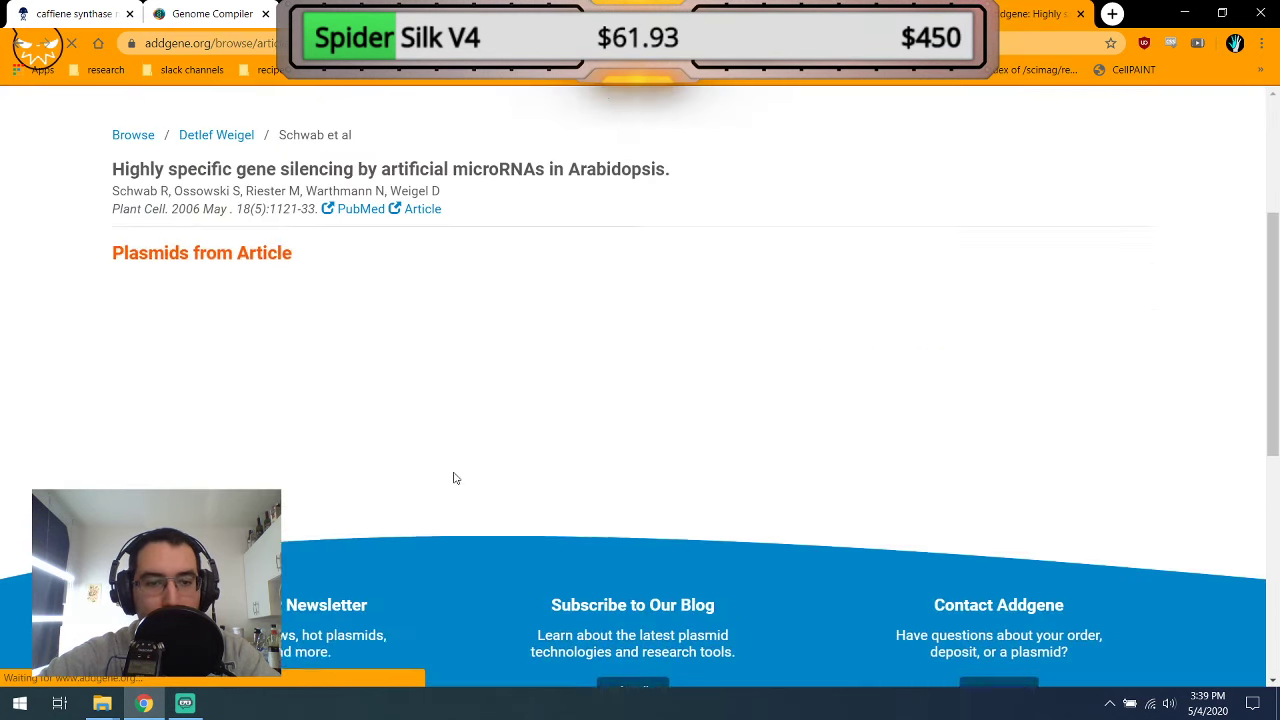
pyautogui.click(234, 339)
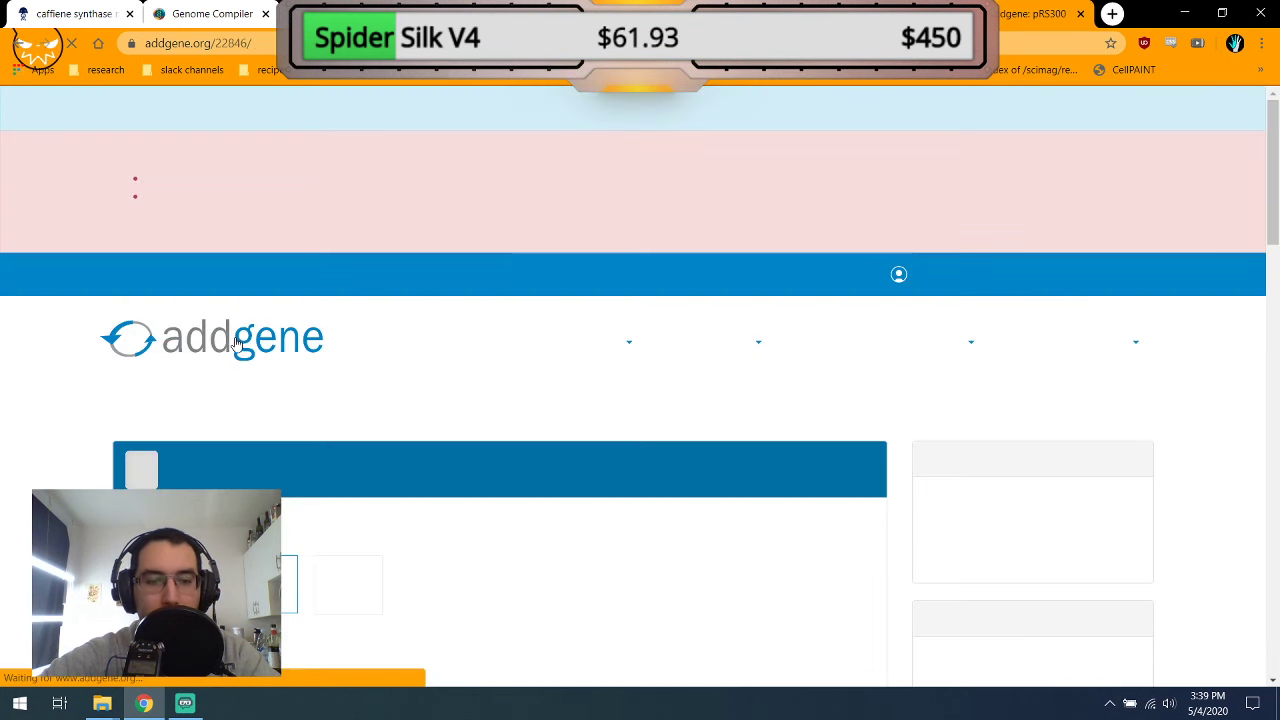
pyautogui.scroll(-2, 490, 464)
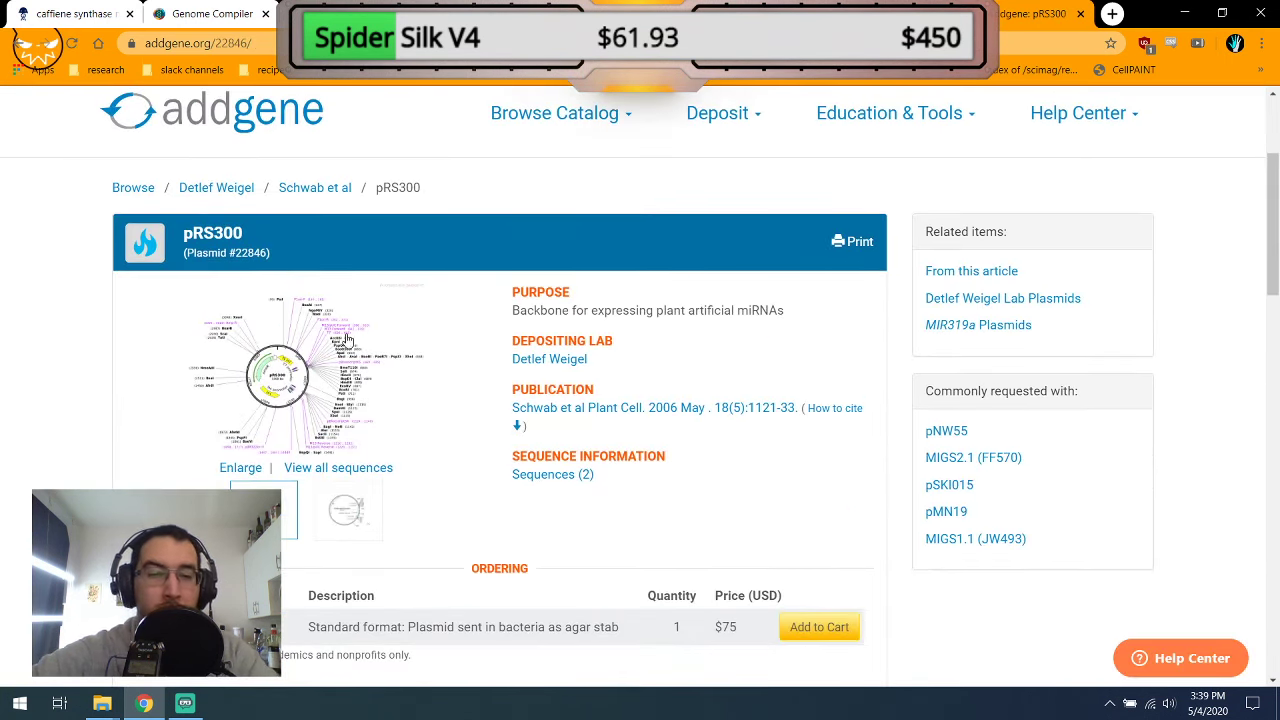
pyautogui.click(311, 367)
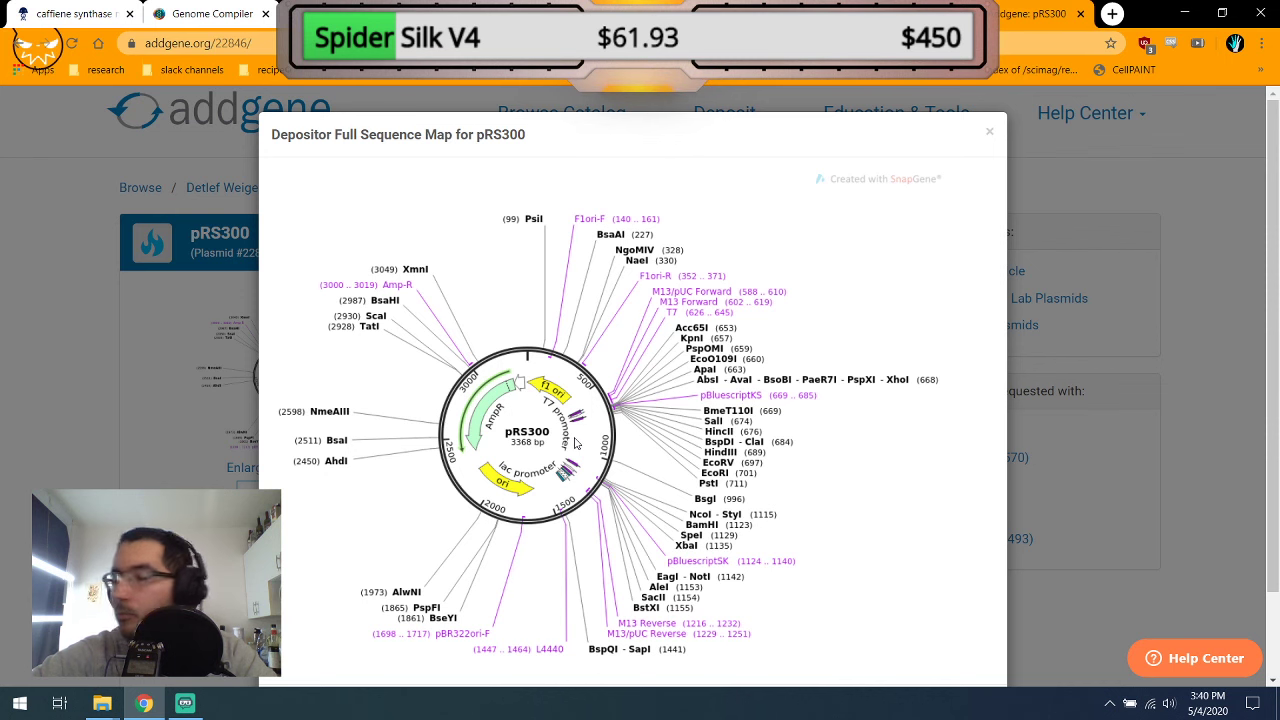
pyautogui.click(55, 406)
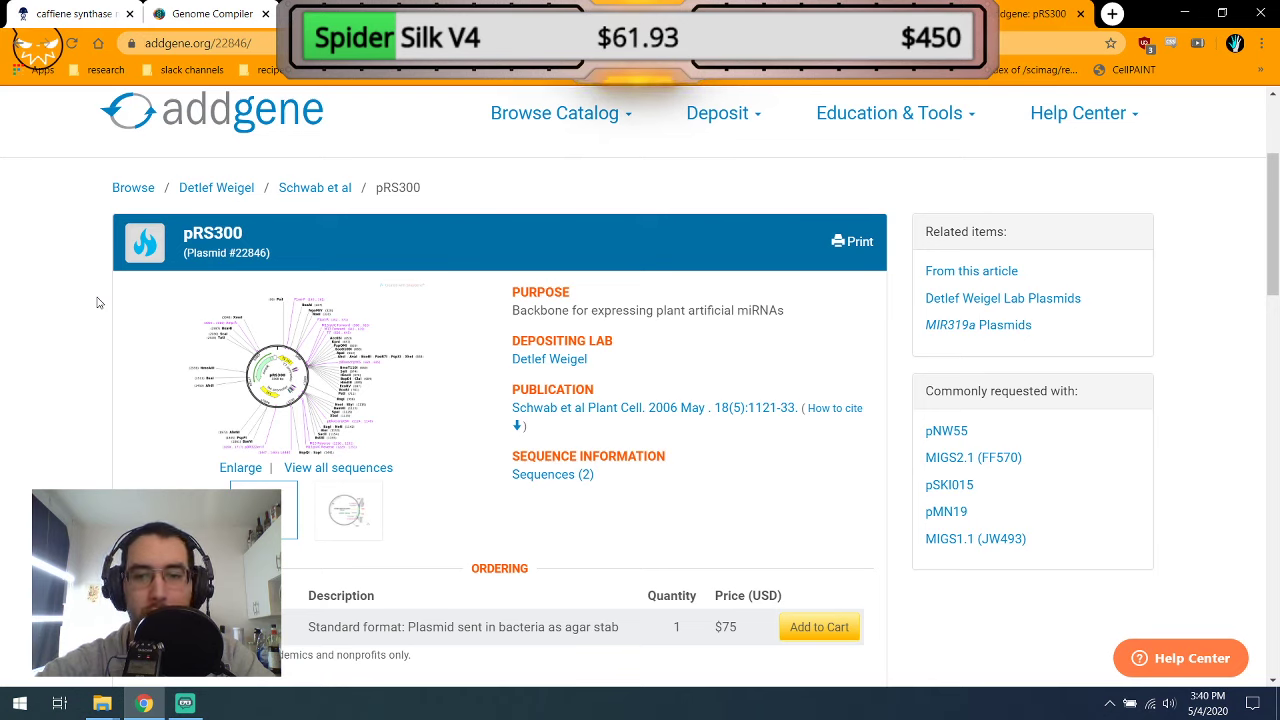
# Return to the plant plasmid collections page and open the microRNAs in rice collection from the RNAi section.
pyautogui.click(14, 46)
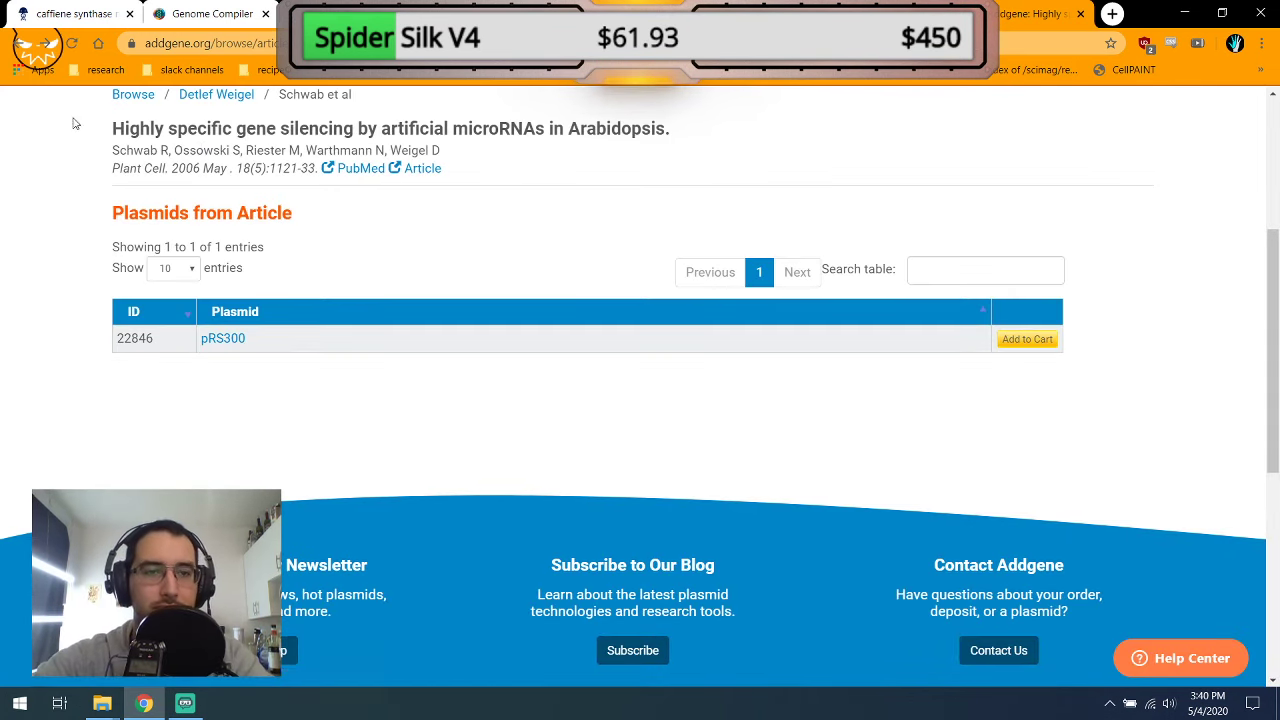
pyautogui.click(25, 43)
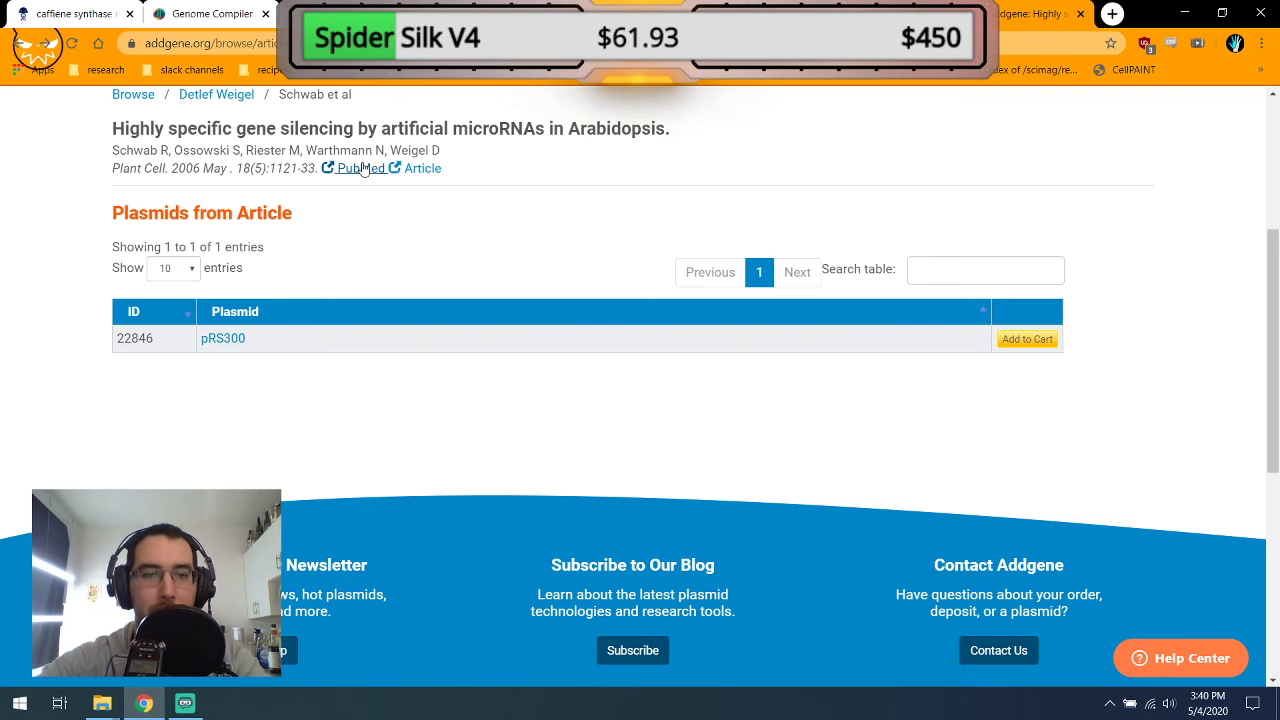
pyautogui.click(25, 43)
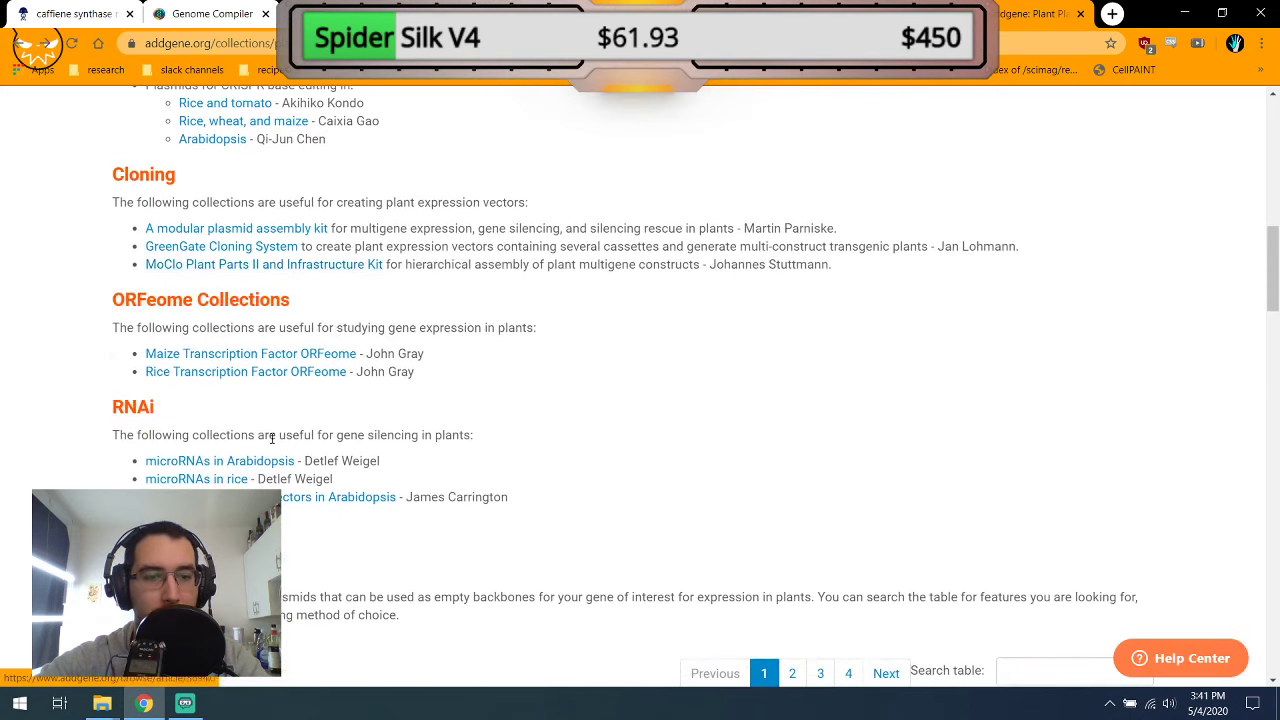
pyautogui.click(218, 479)
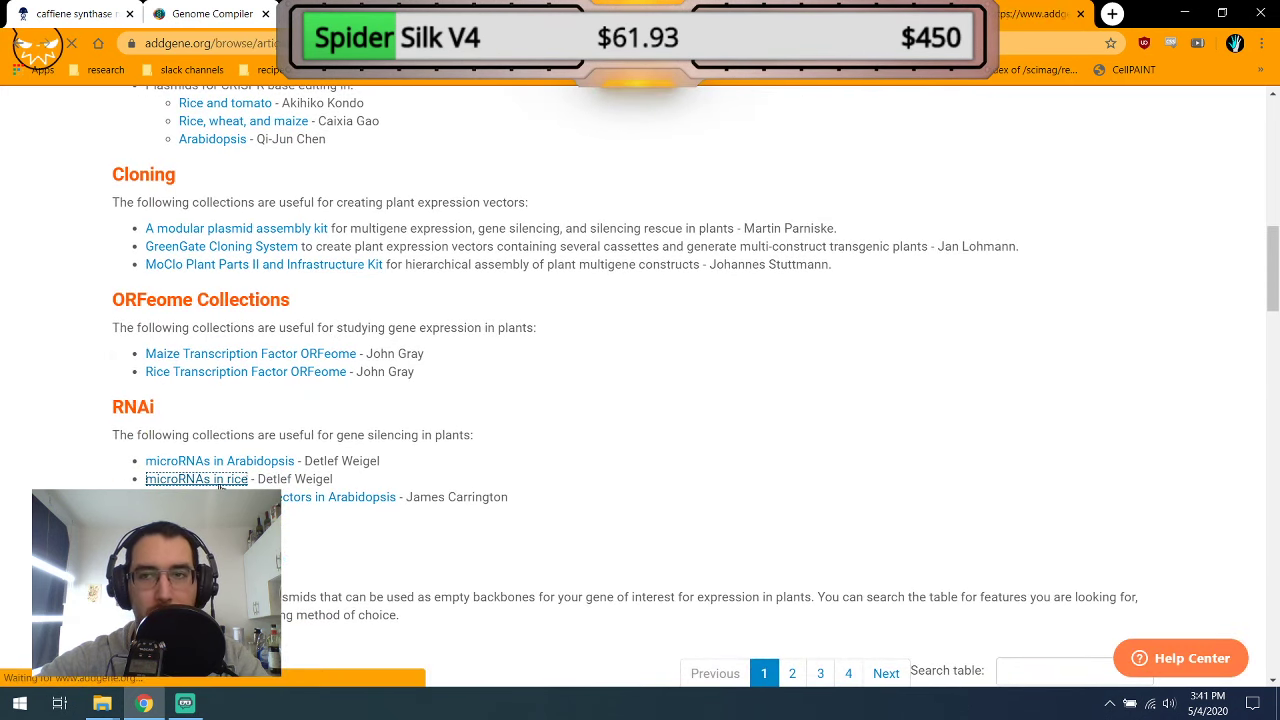
# Open the pNW55 plasmid from the microRNAs in rice collection and examine its backbone details and full sequence map.
pyautogui.scroll(-3, 219, 488)
pyautogui.scroll(-3, 220, 487)
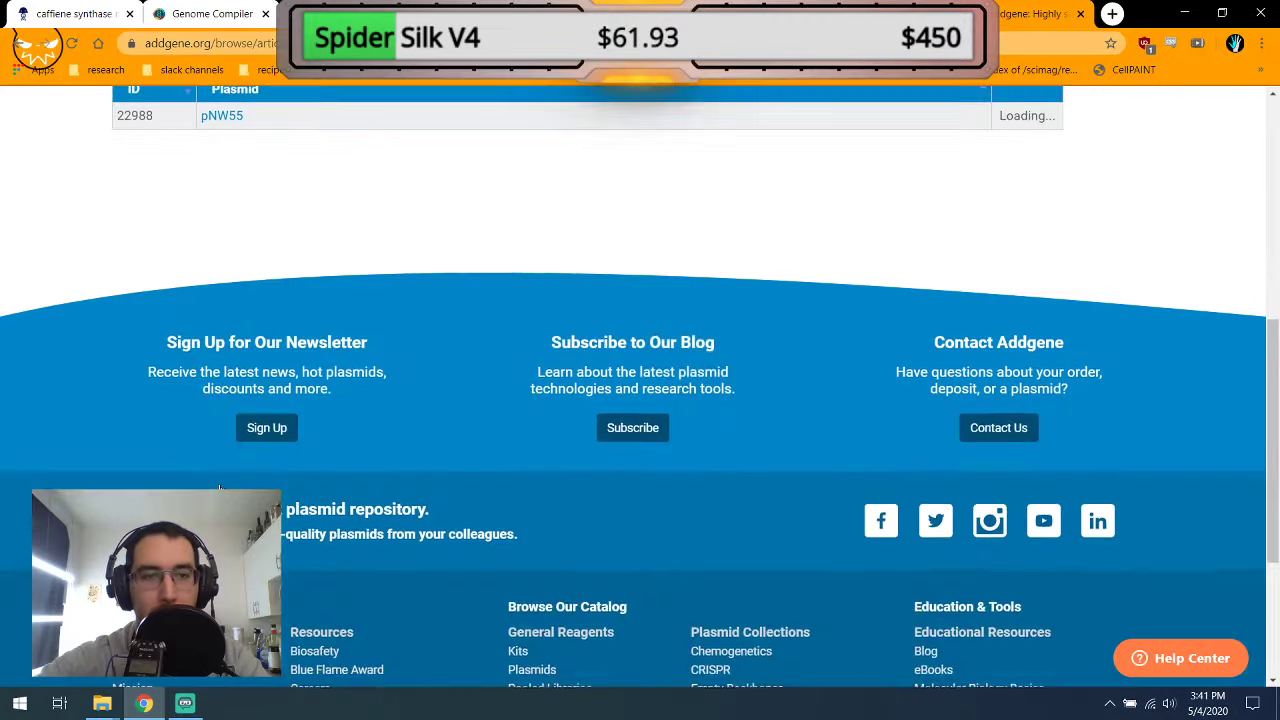
pyautogui.scroll(1, 218, 380)
pyautogui.click(236, 222)
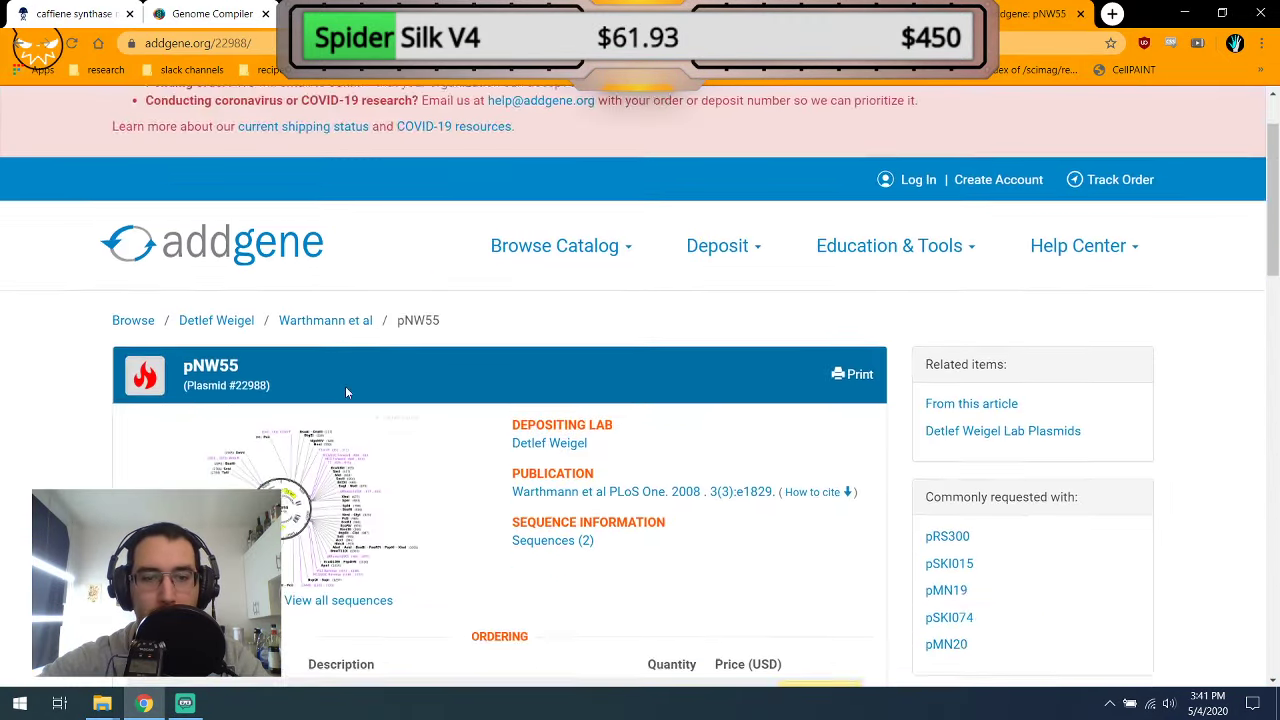
pyautogui.scroll(-2, 347, 395)
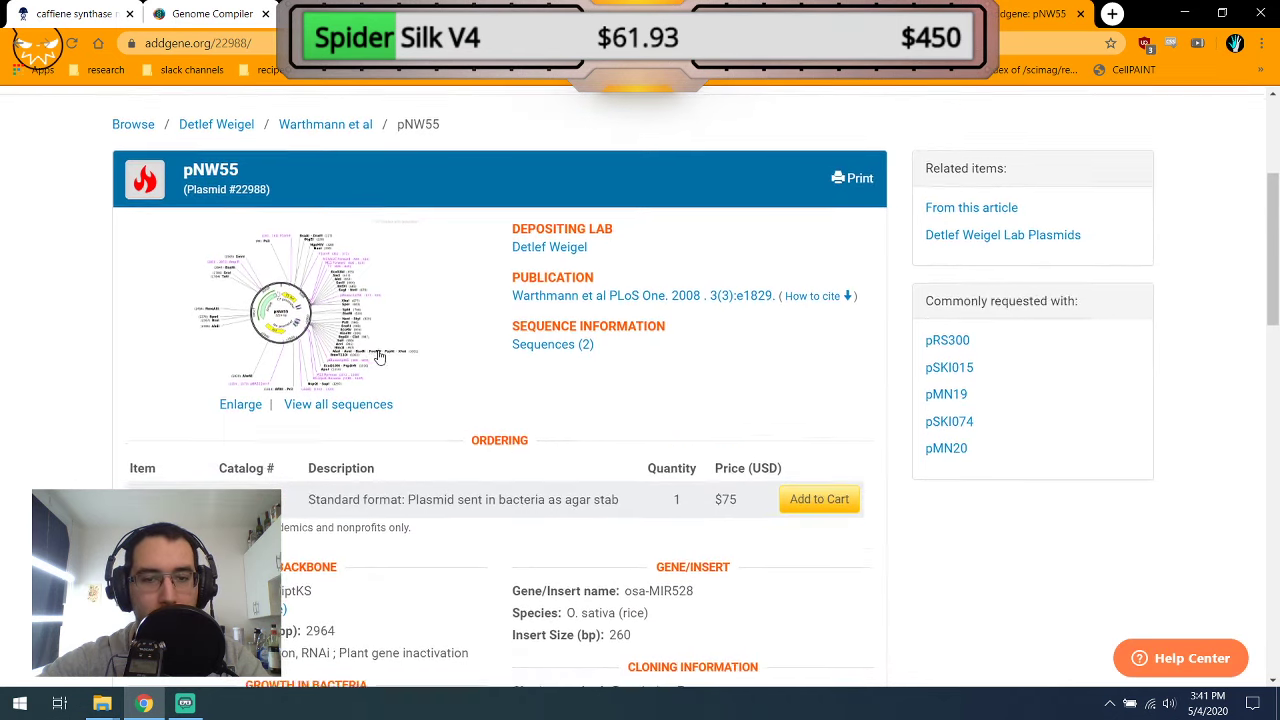
pyautogui.scroll(-3, 379, 355)
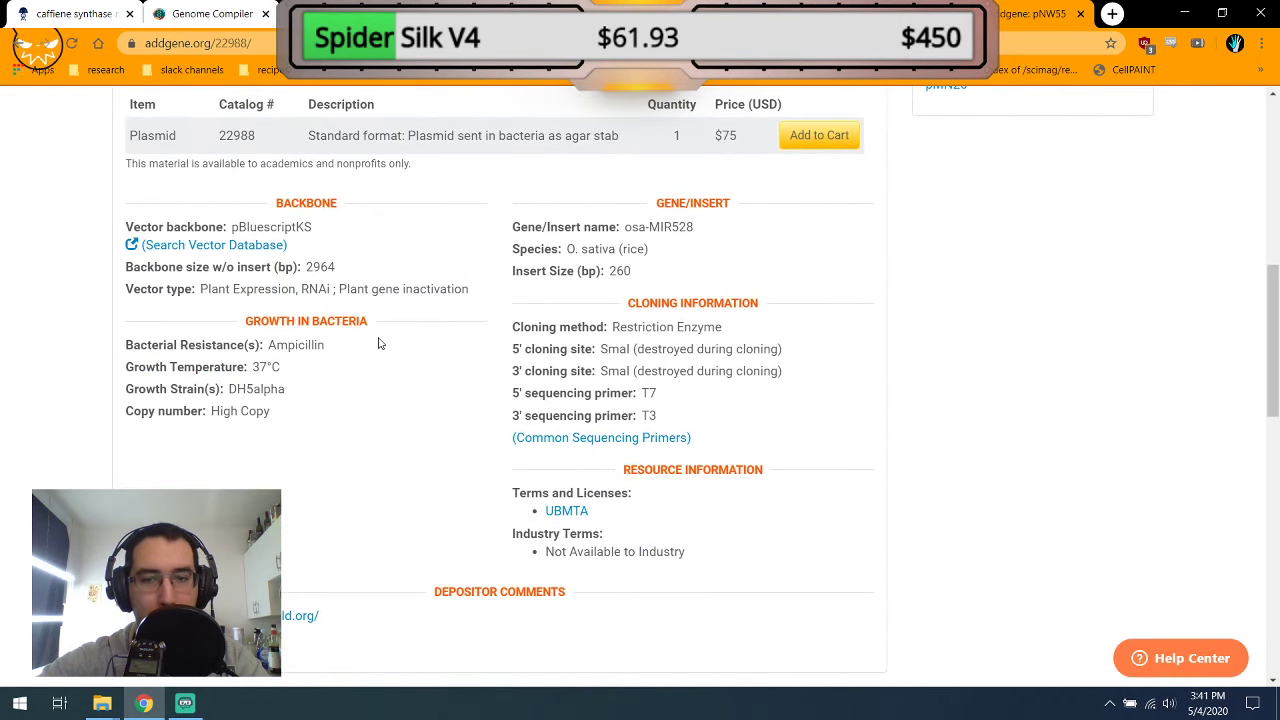
pyautogui.scroll(-1, 378, 343)
pyautogui.scroll(3, 378, 343)
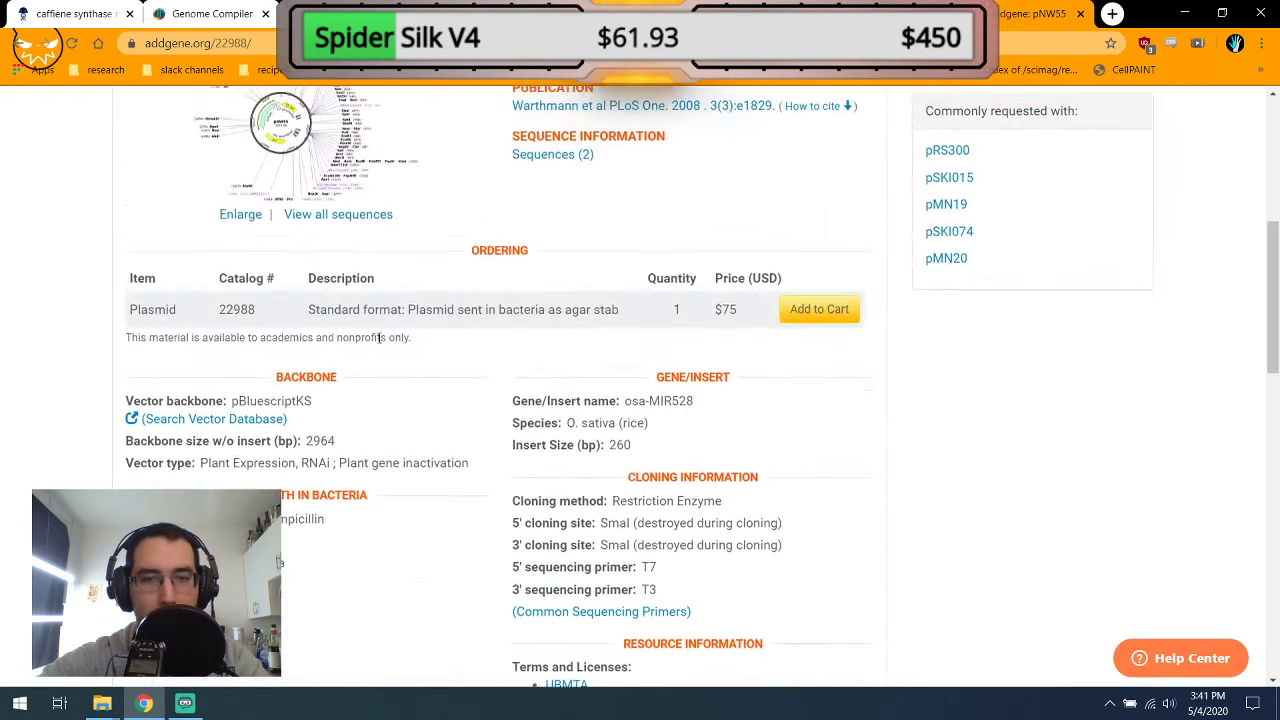
pyautogui.click(313, 197)
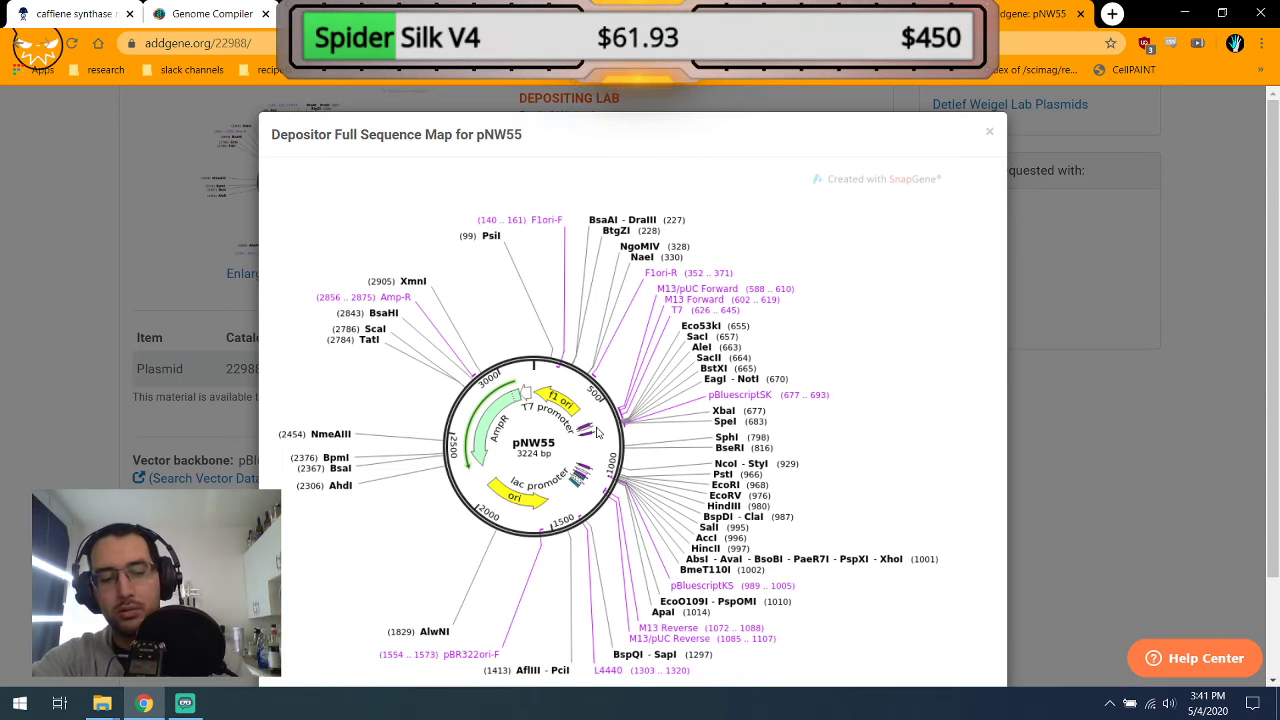
# Search the web for "dicer protein" in a new tab and look at the image results.
pyautogui.hotkey('ctrl', 't')
pyautogui.write('dicer protein')
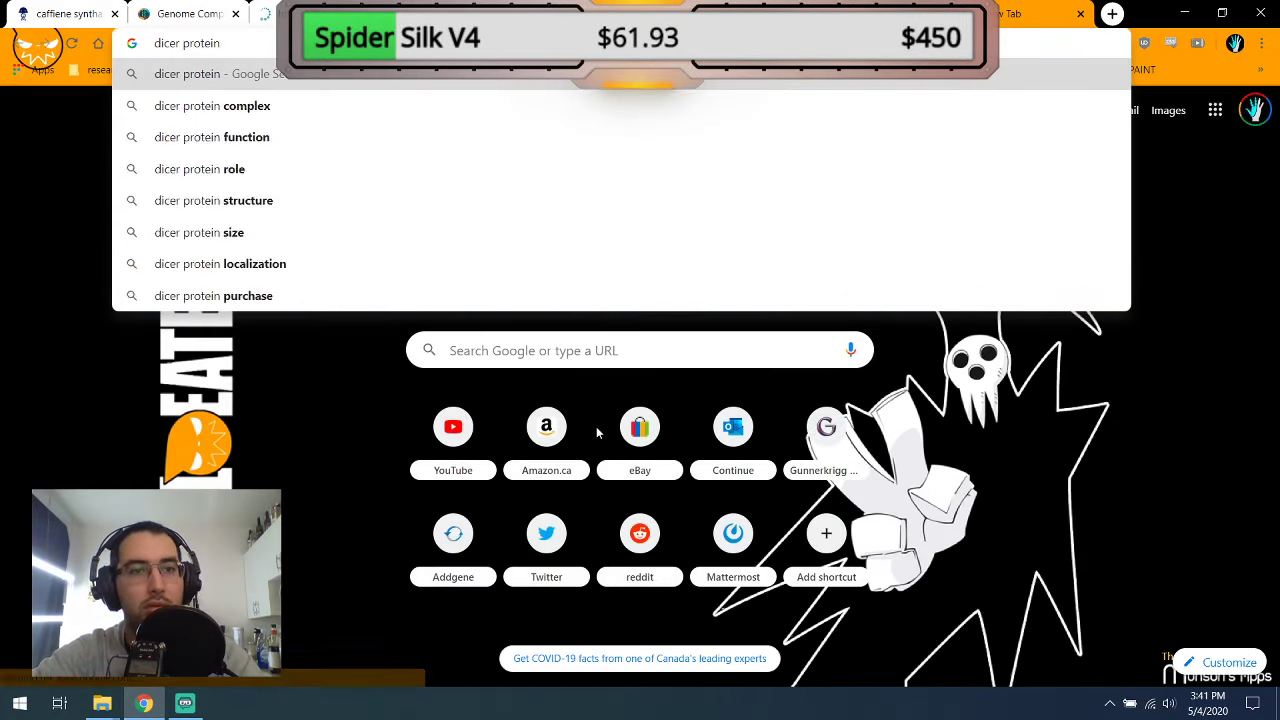
pyautogui.press('Return')
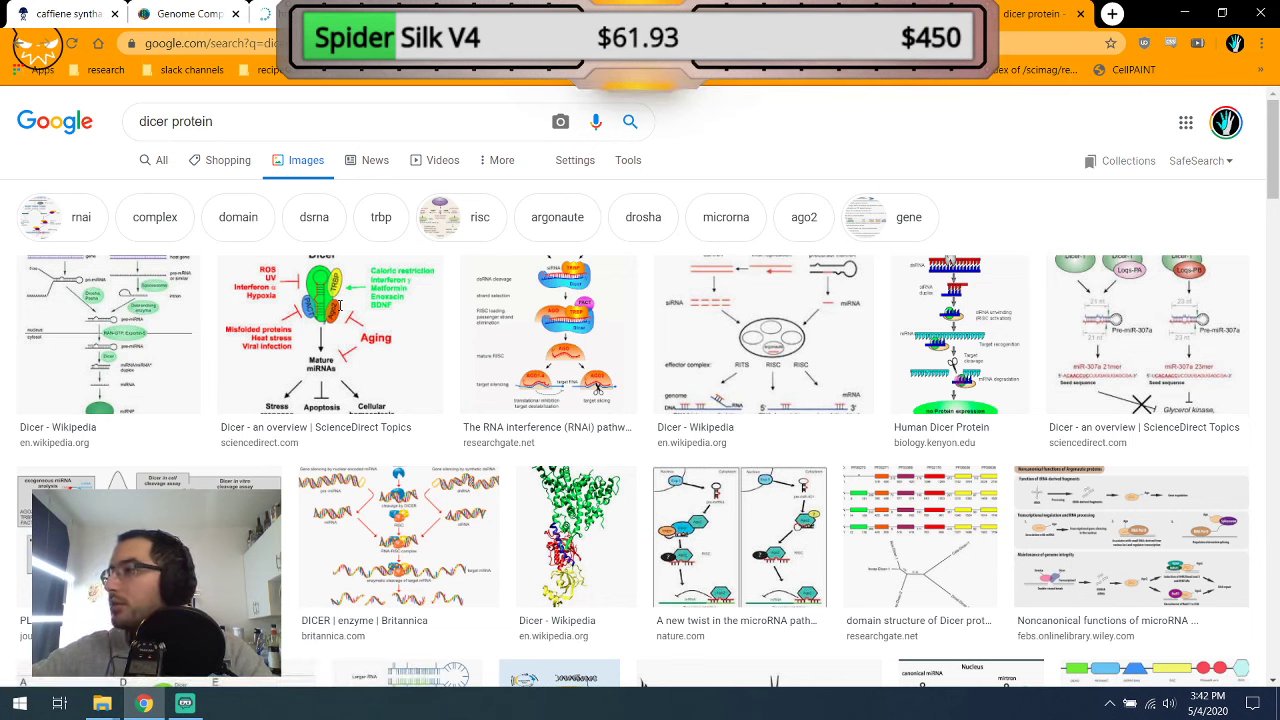
# Search the web for "prnai" and open Biosettia's pRNAi Vectors page.
pyautogui.click(253, 42)
pyautogui.write('prn')
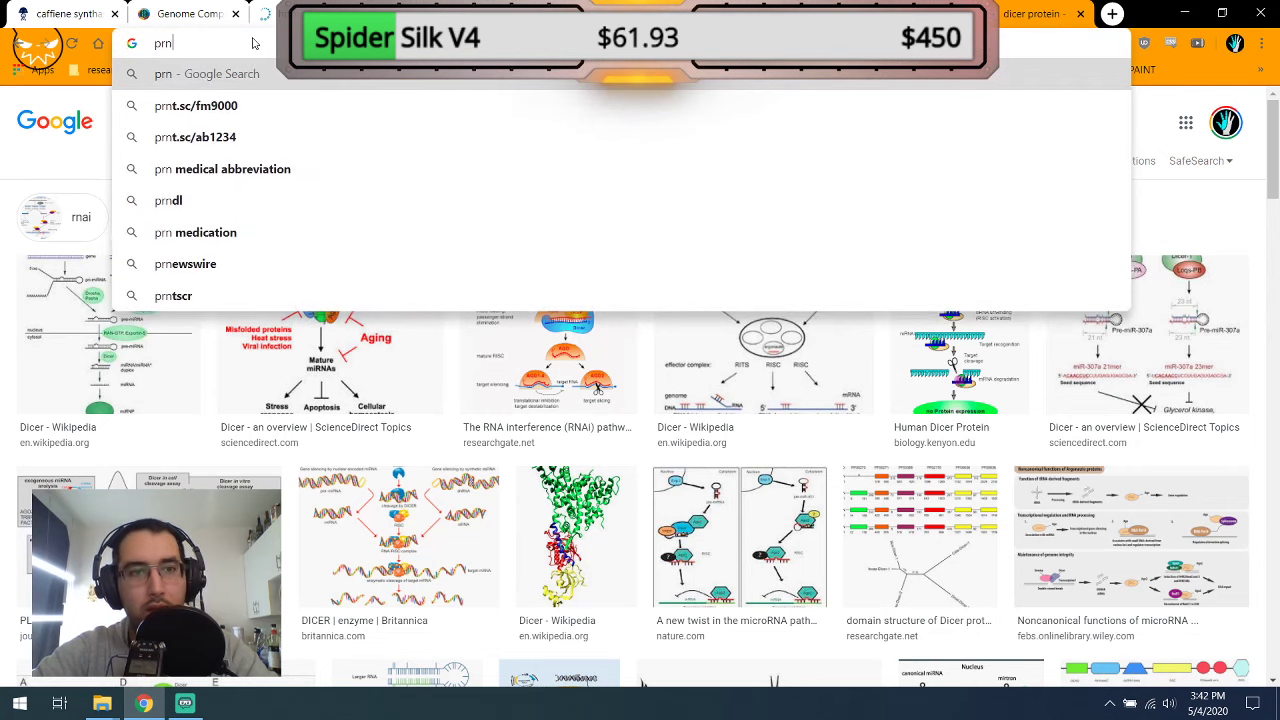
pyautogui.press('Return')
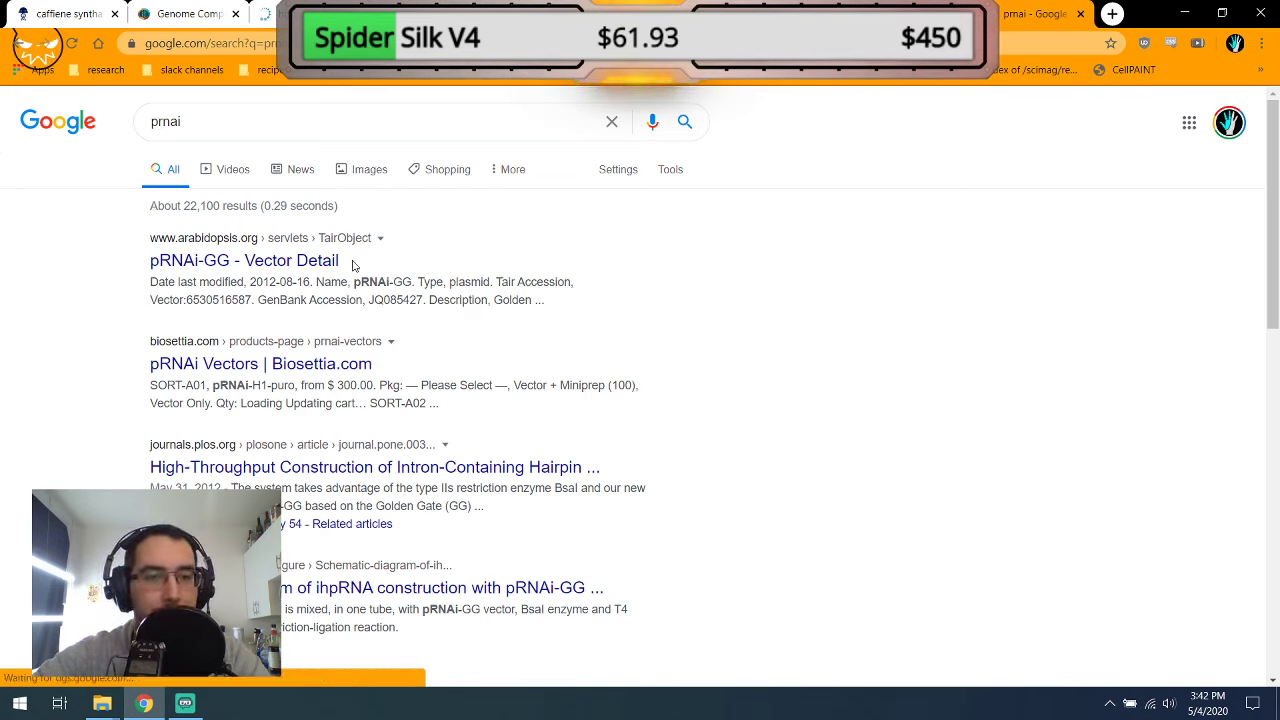
pyautogui.click(338, 357)
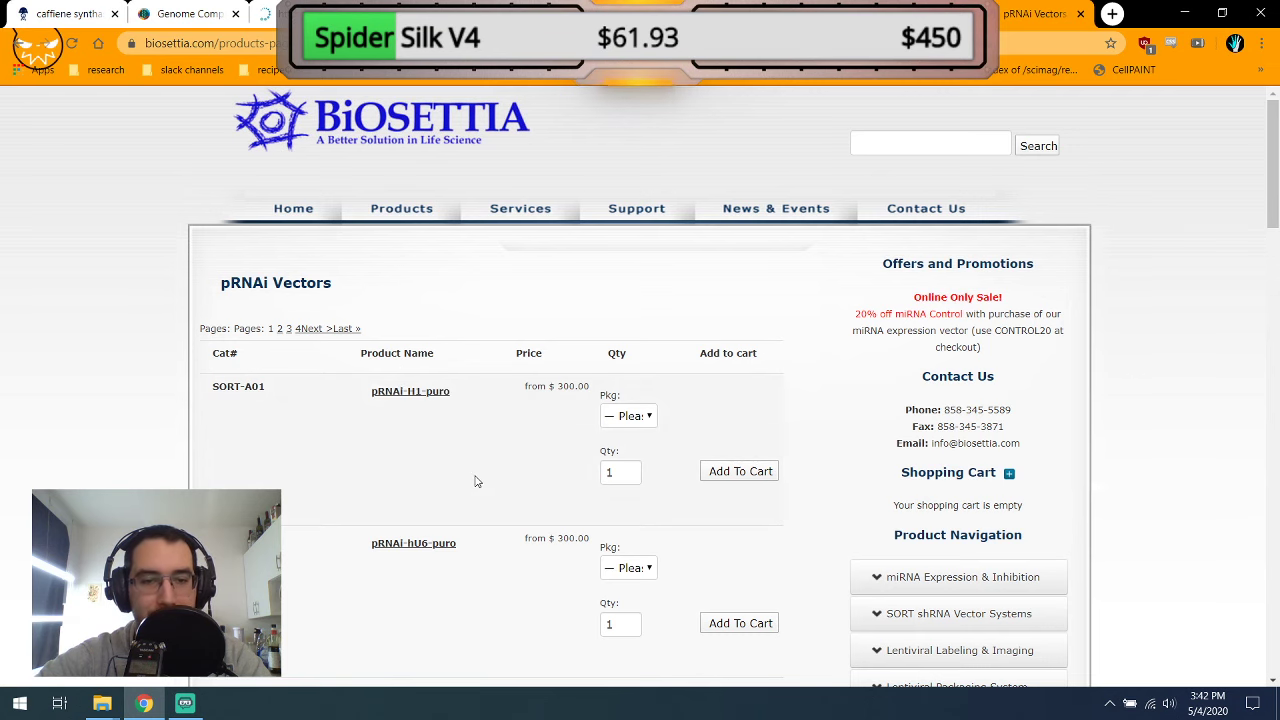
# Look through Biosettia's vector list and open the pRNAi-H1-hyg product page to examine its details and plasmid map.
pyautogui.scroll(-4, 455, 405)
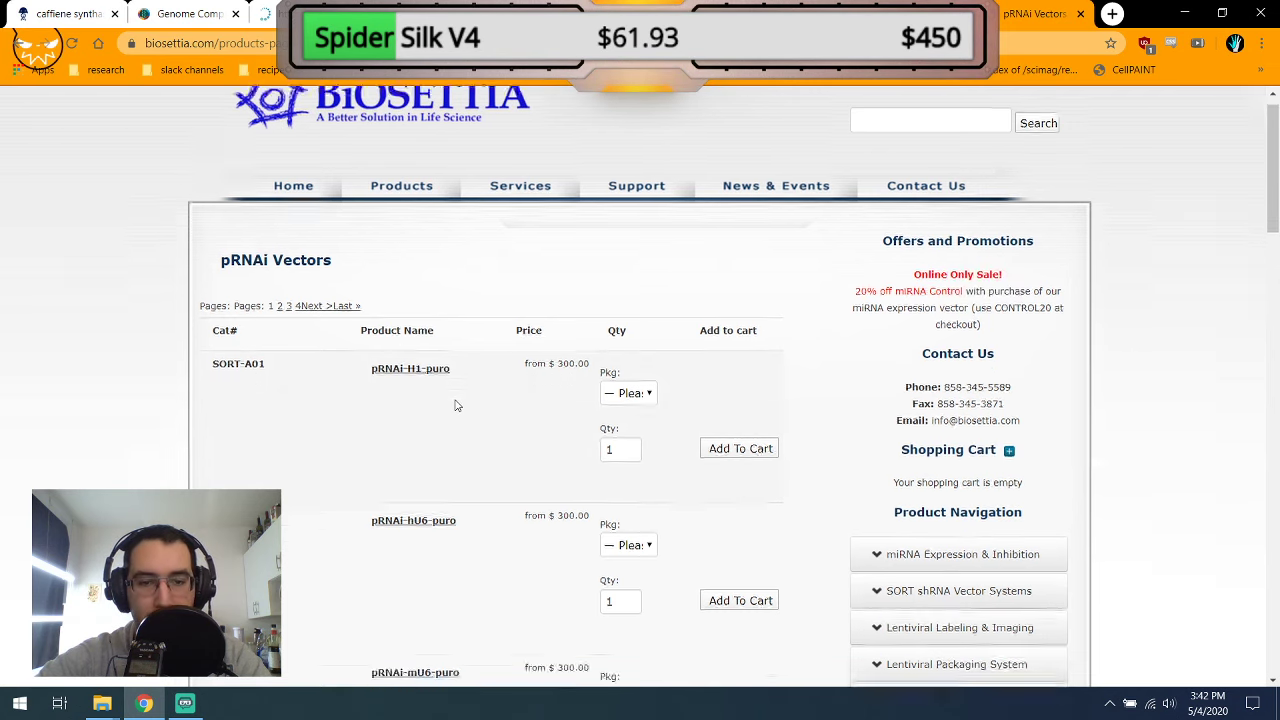
pyautogui.scroll(-1, 455, 405)
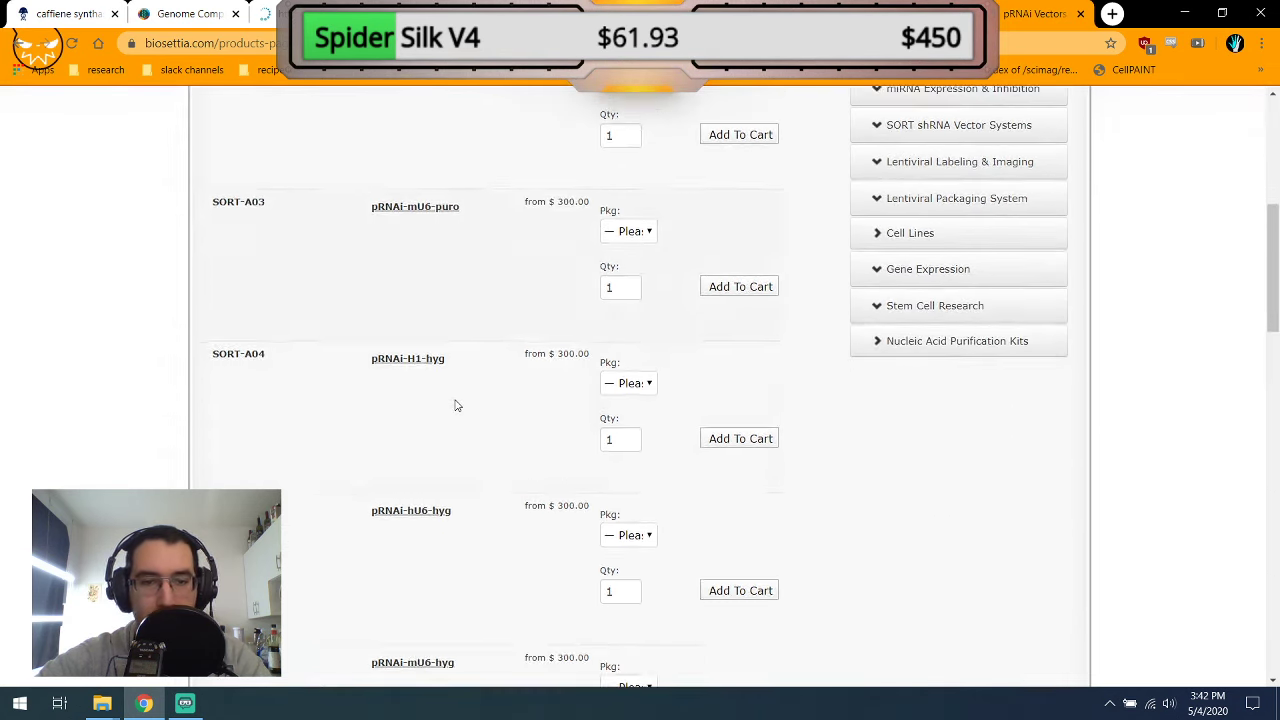
pyautogui.click(429, 369)
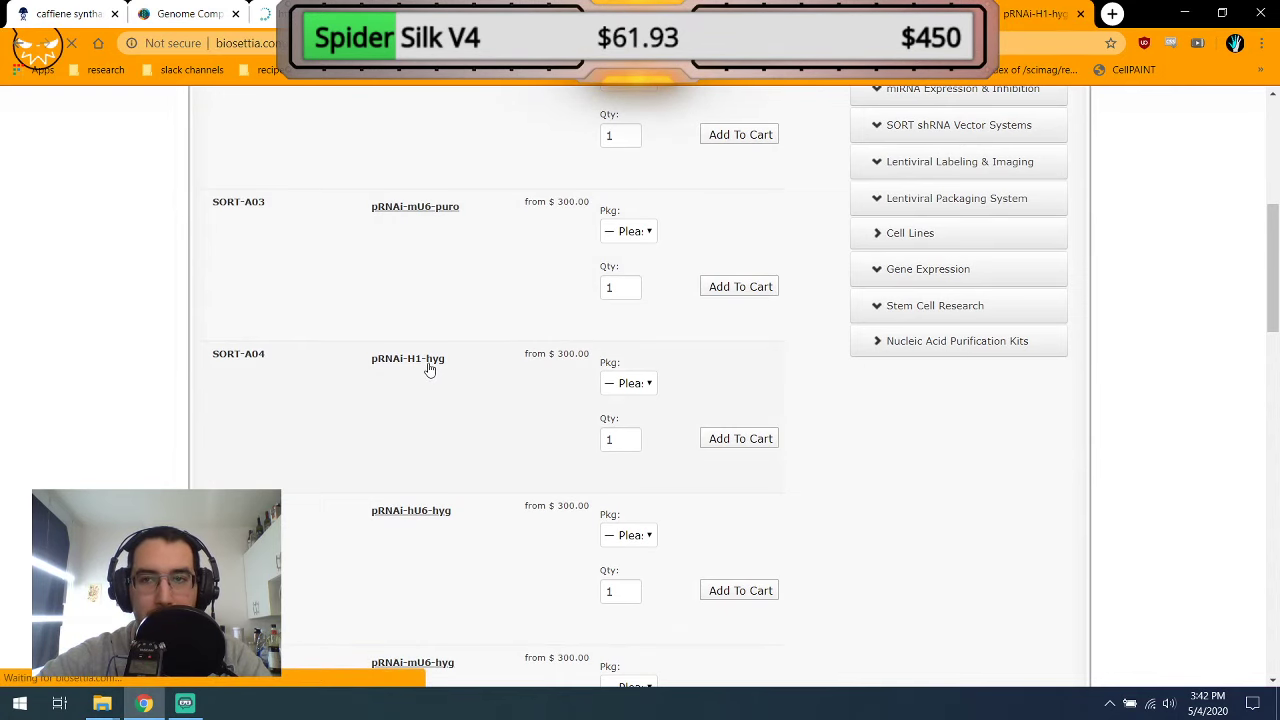
pyautogui.scroll(-1, 429, 370)
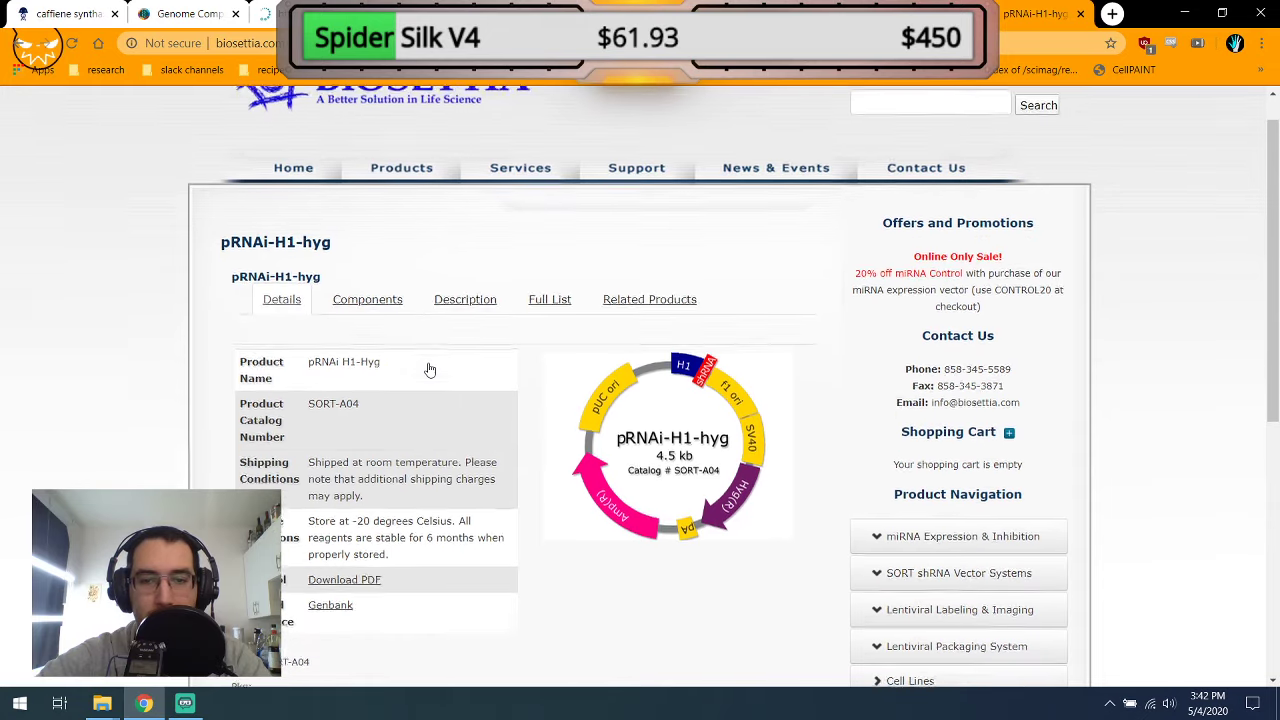
pyautogui.scroll(-1, 429, 370)
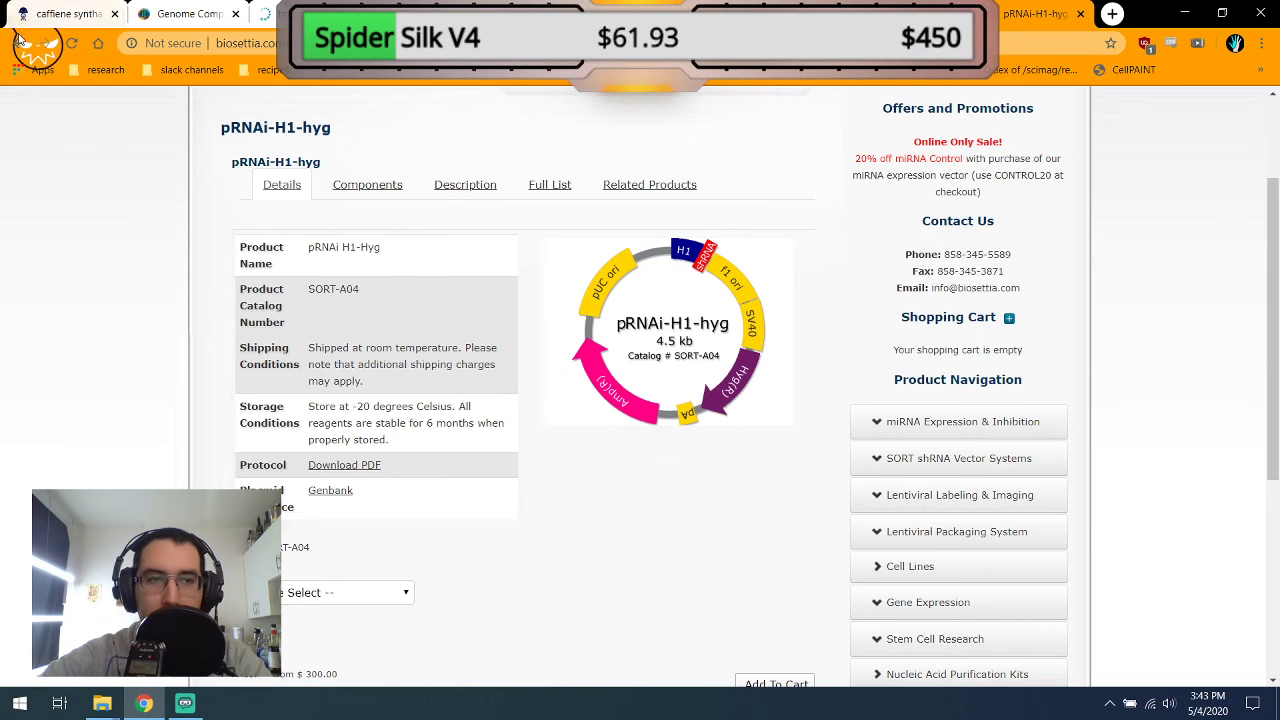
# Search the web for "plant rnai plasmid" and look through the results.
pyautogui.click(265, 50)
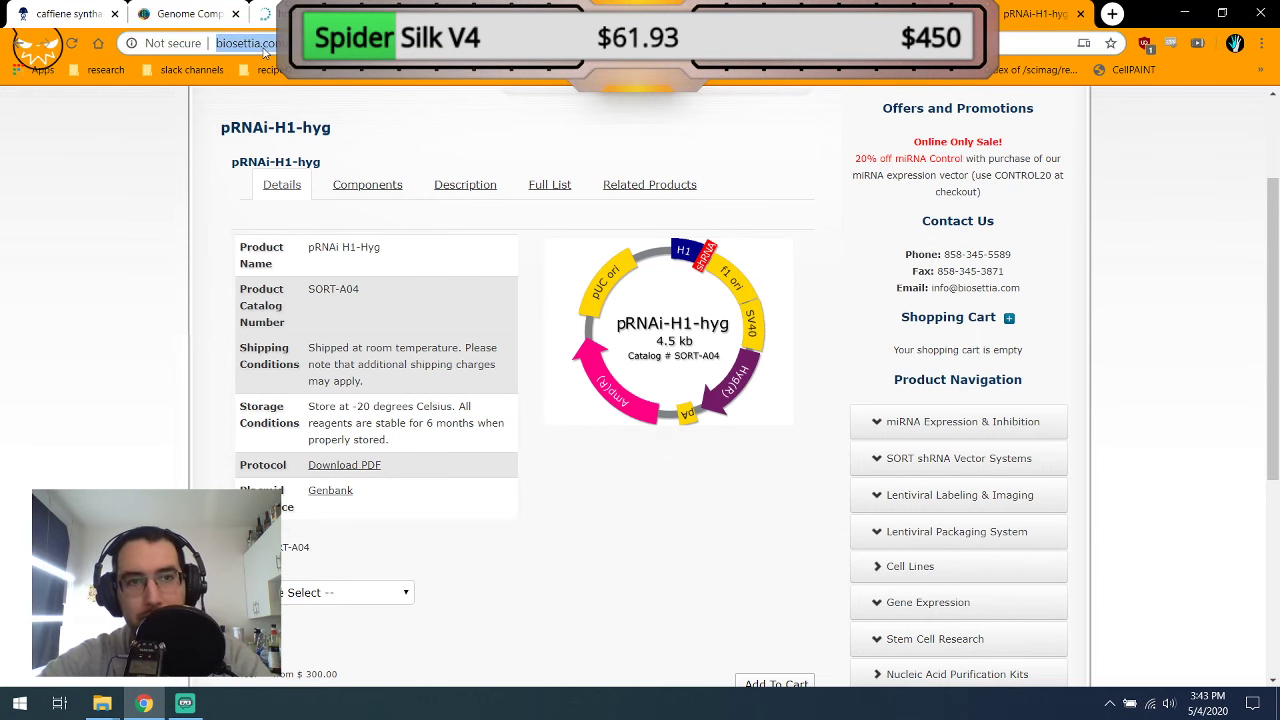
pyautogui.write('plant viral plasmid')
pyautogui.press('Return')
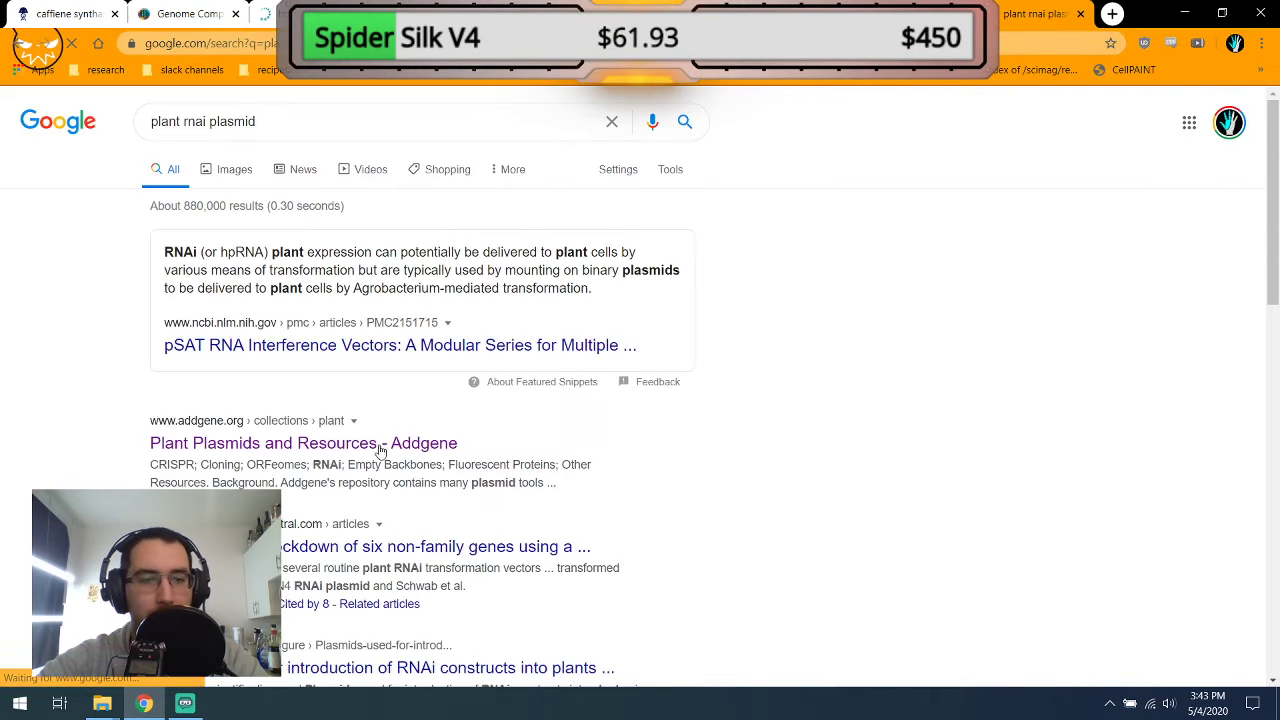
pyautogui.scroll(-3, 381, 452)
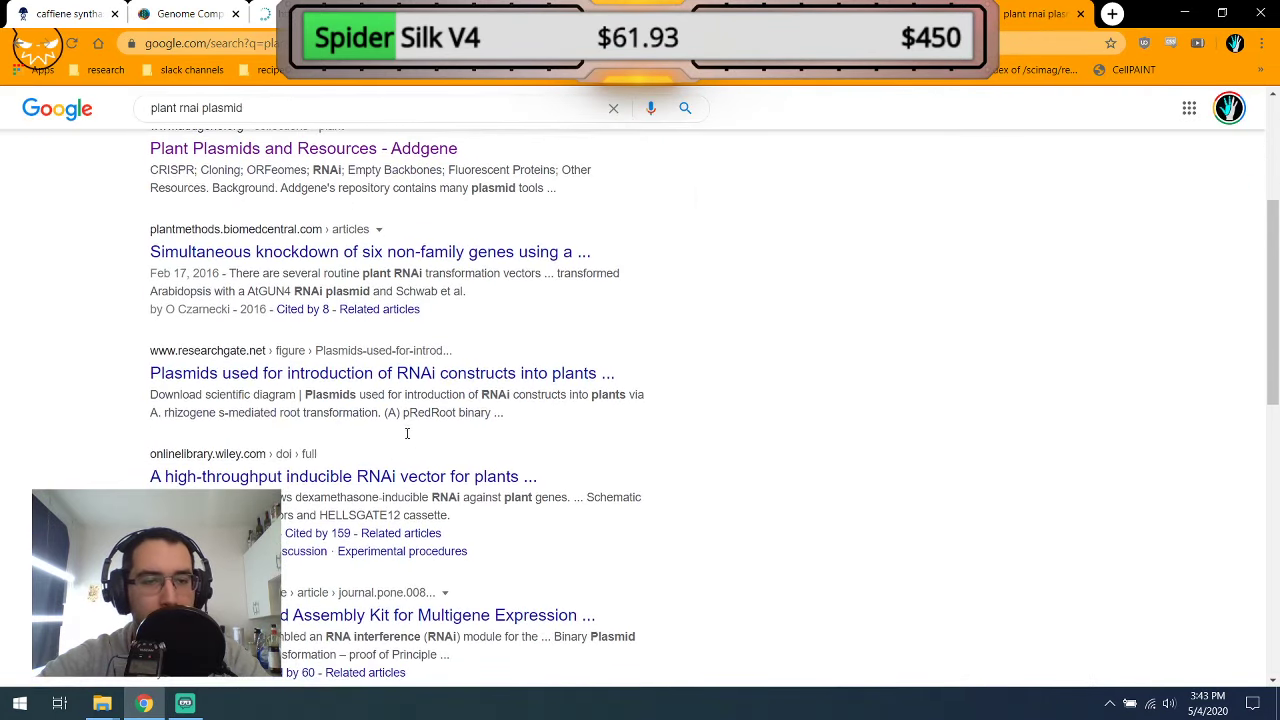
pyautogui.scroll(3, 407, 438)
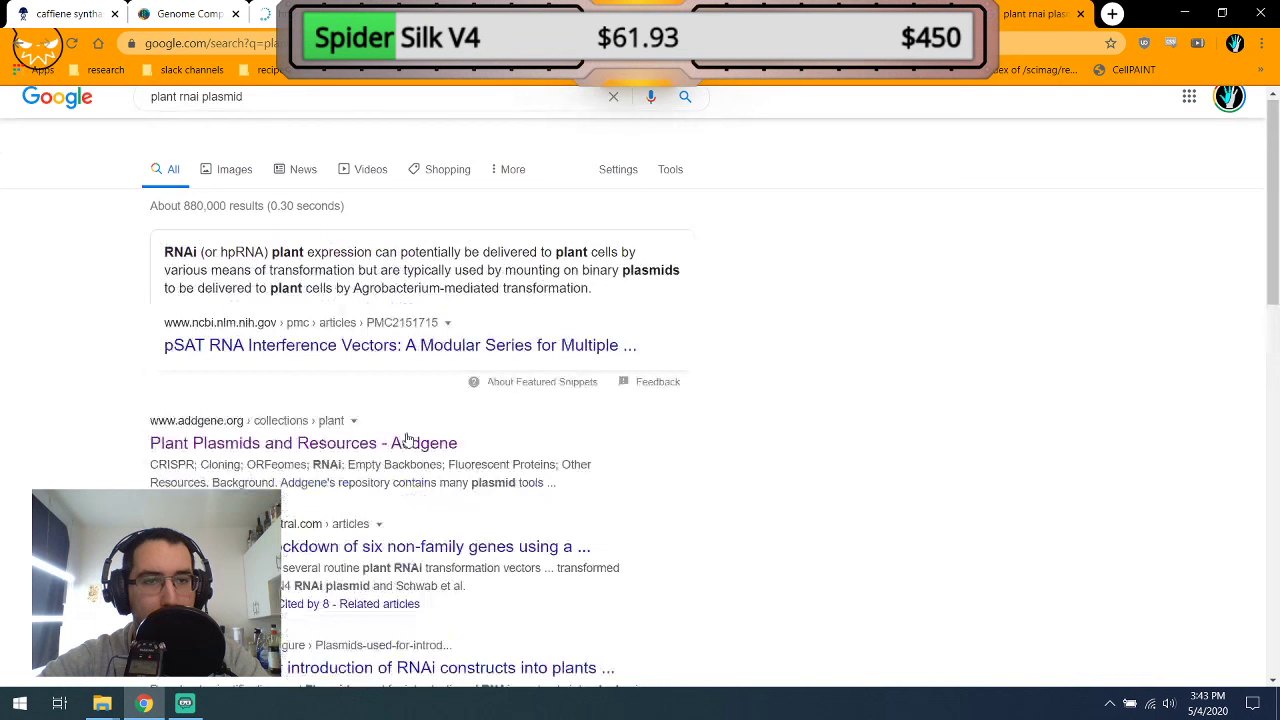
# Refine the web search to "plant rnai plasmid addgene" and open the RNAi - Vector Database result.
pyautogui.click(365, 123)
pyautogui.write('addgene')
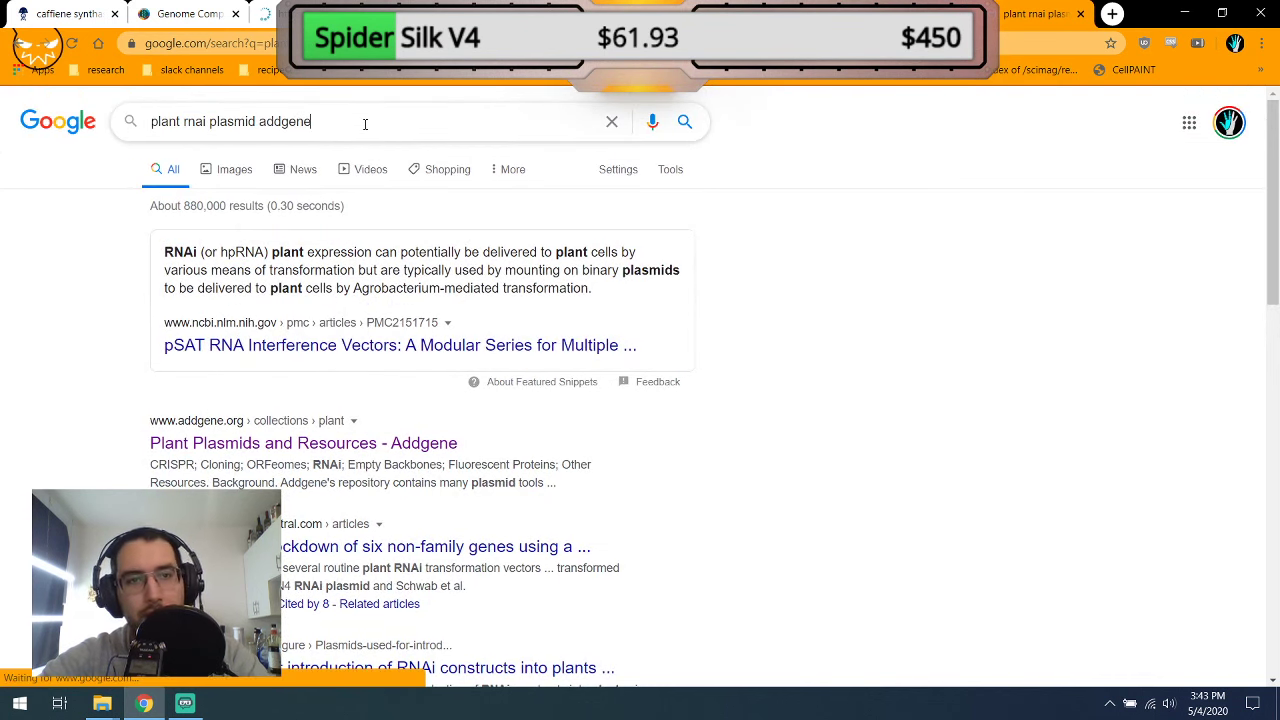
pyautogui.press('Return')
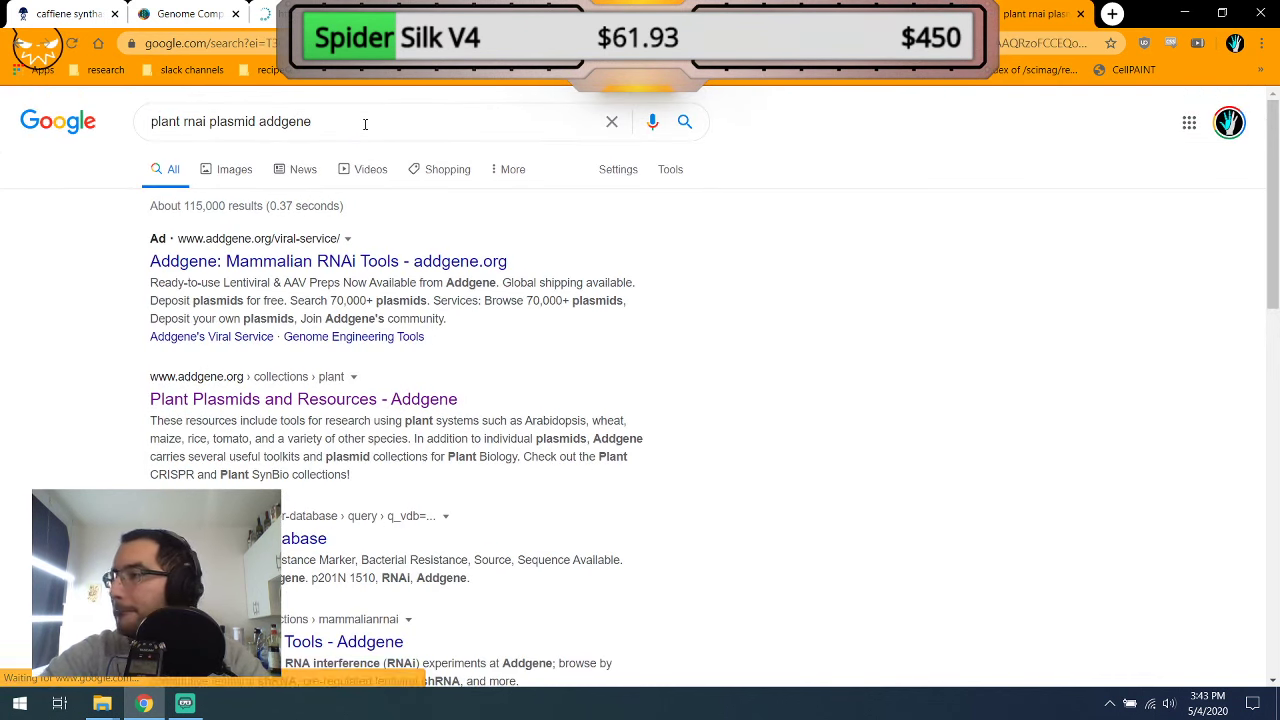
pyautogui.scroll(-2, 408, 362)
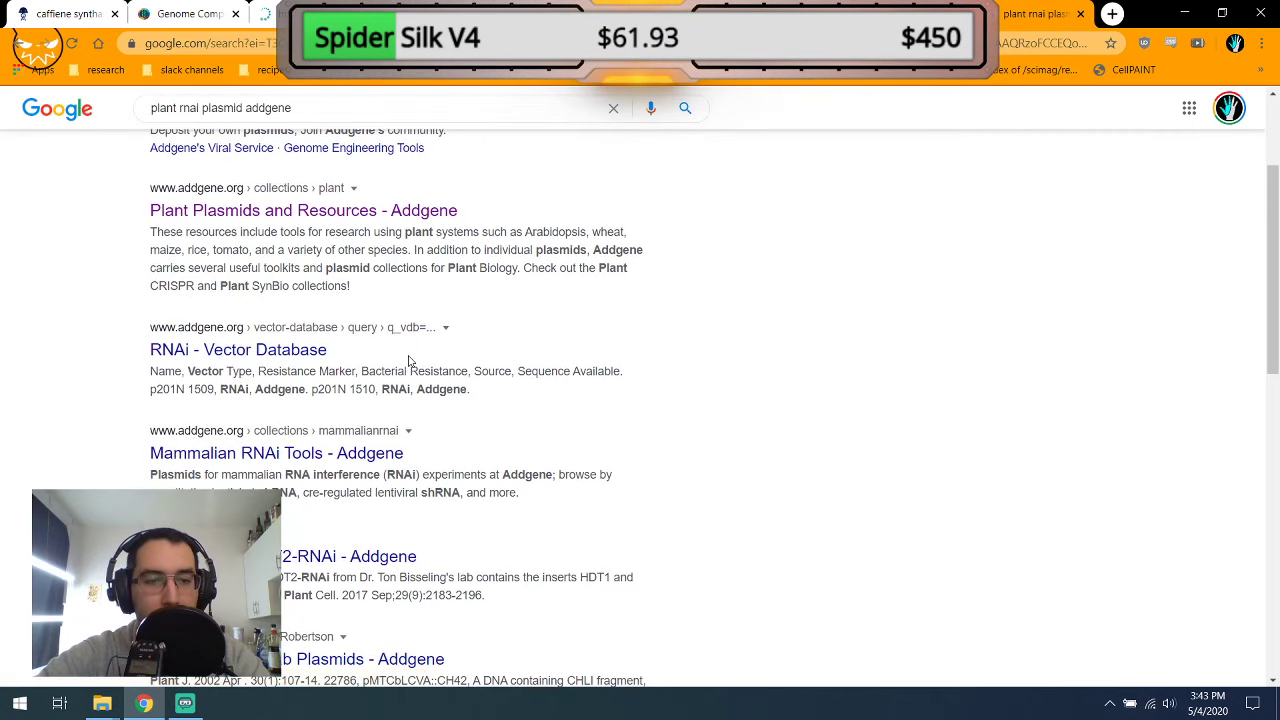
pyautogui.scroll(-1, 408, 362)
pyautogui.click(301, 297)
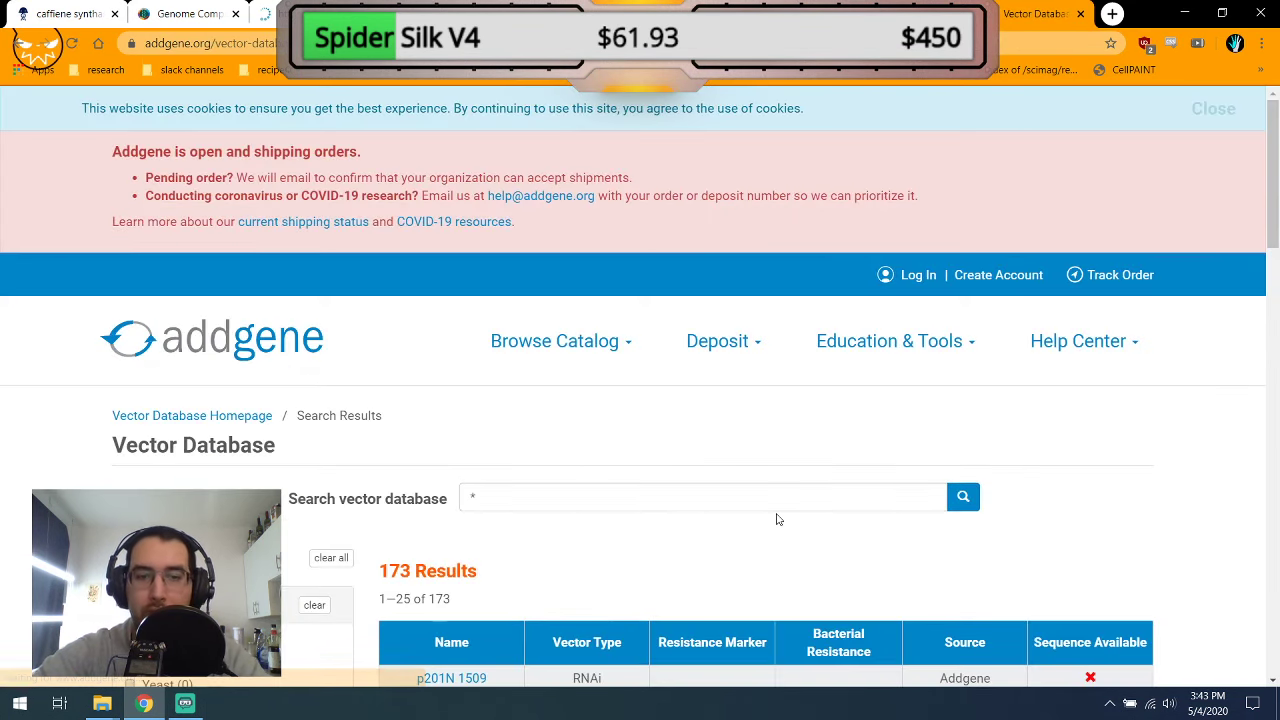
# Examine the vector database's list of RNAi vectors and its vector type filters for plant options.
pyautogui.scroll(-2, 778, 518)
pyautogui.scroll(-2, 778, 520)
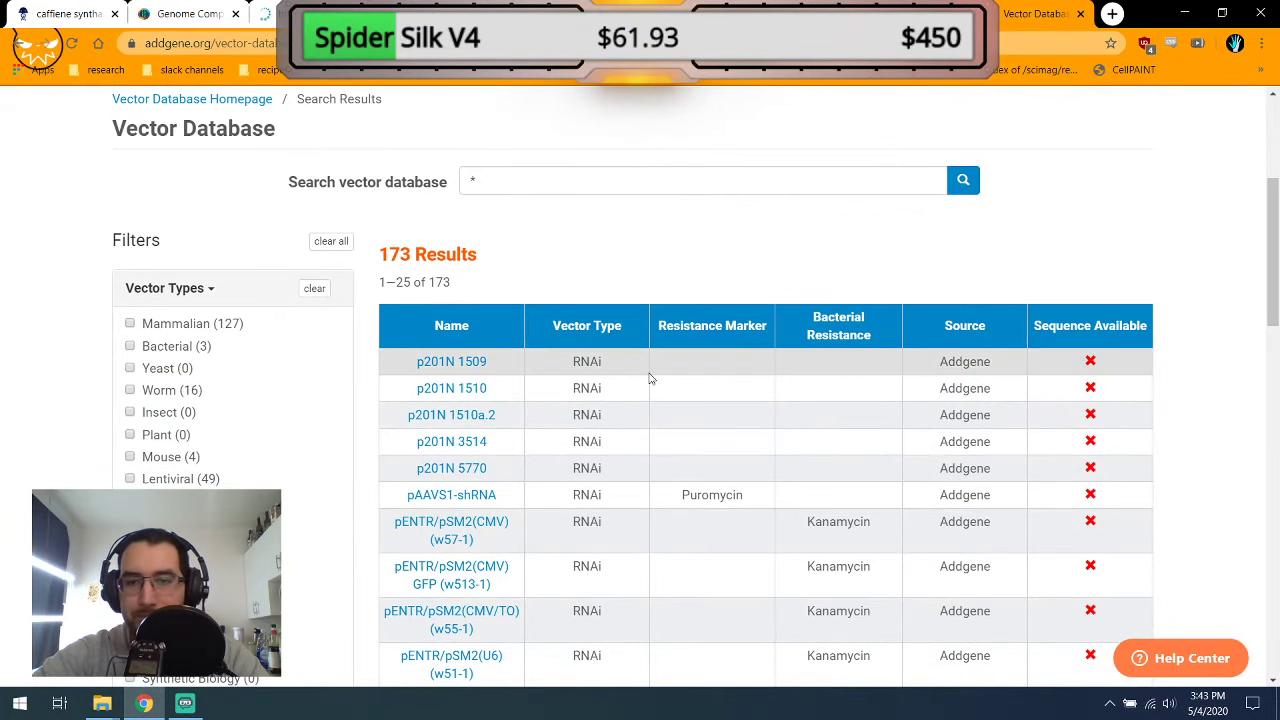
pyautogui.scroll(-3, 831, 354)
pyautogui.scroll(-6, 831, 354)
pyautogui.scroll(4, 831, 354)
pyautogui.scroll(-4, 831, 356)
pyautogui.scroll(8, 831, 356)
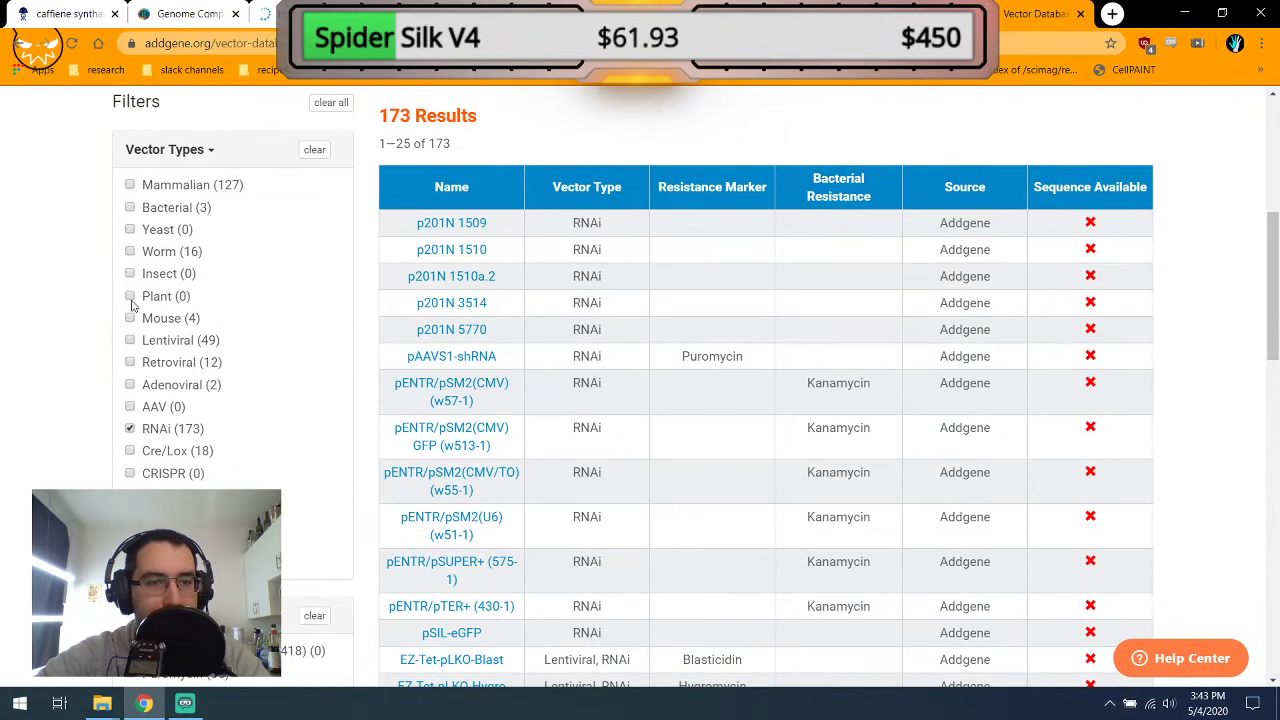
pyautogui.scroll(2, 556, 210)
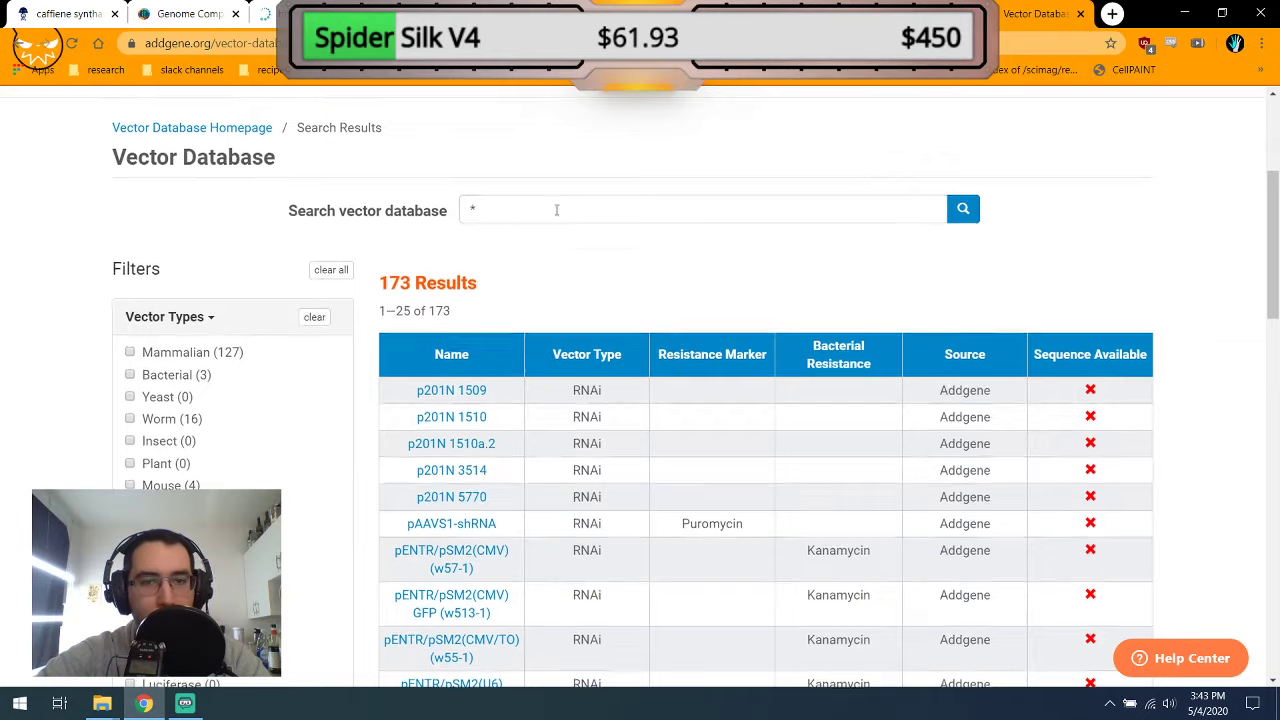
# Search the vector database for "rnai" and look at the listed vectors.
pyautogui.scroll(3, 556, 210)
pyautogui.click(551, 458)
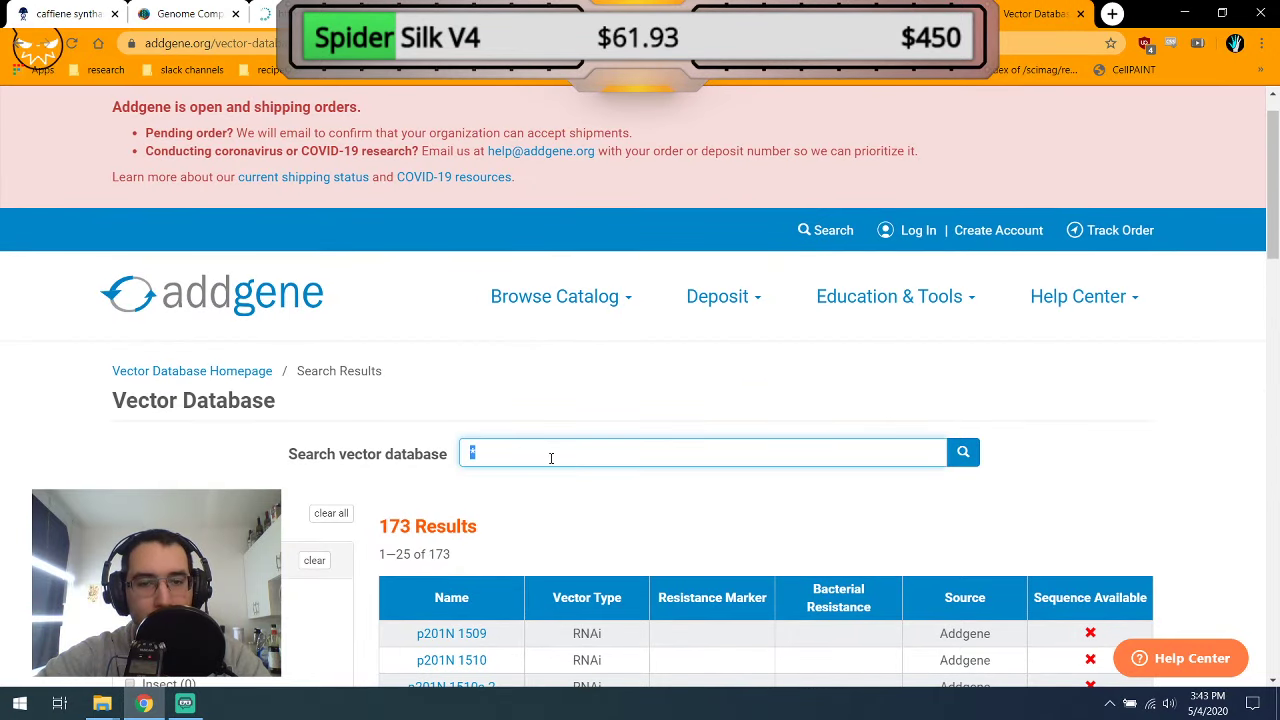
pyautogui.press('Return')
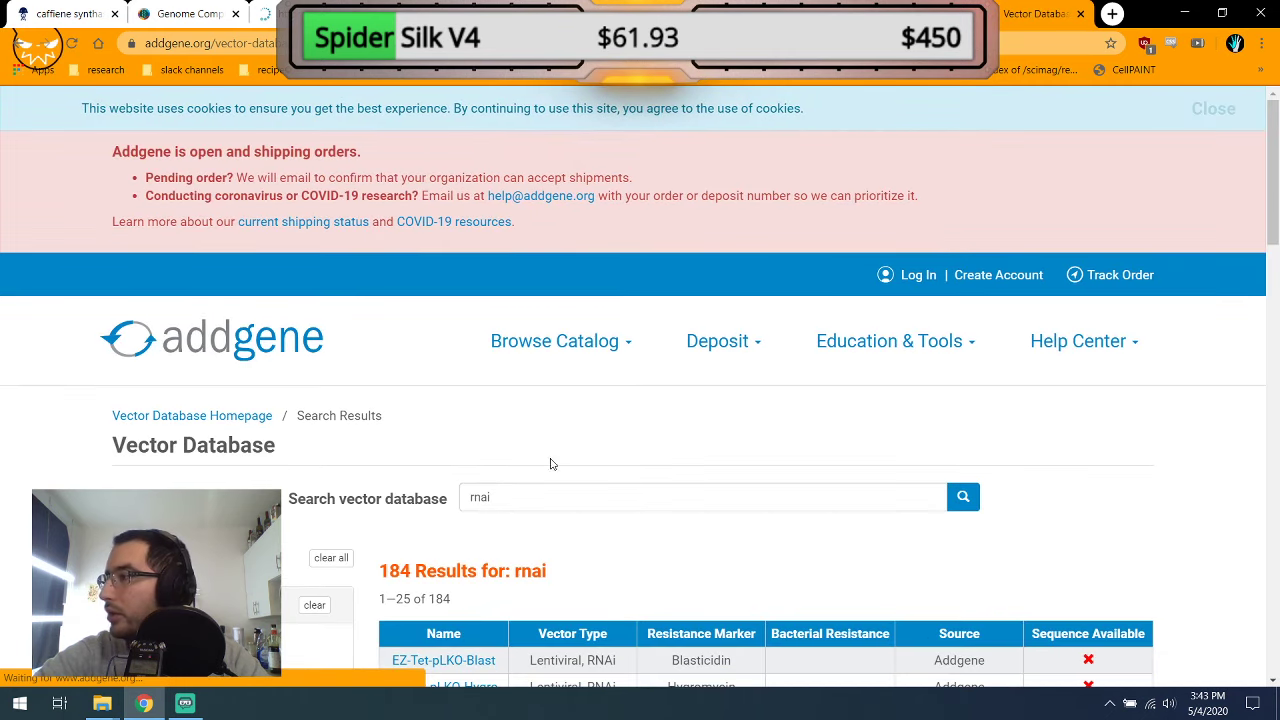
pyautogui.scroll(-2, 551, 458)
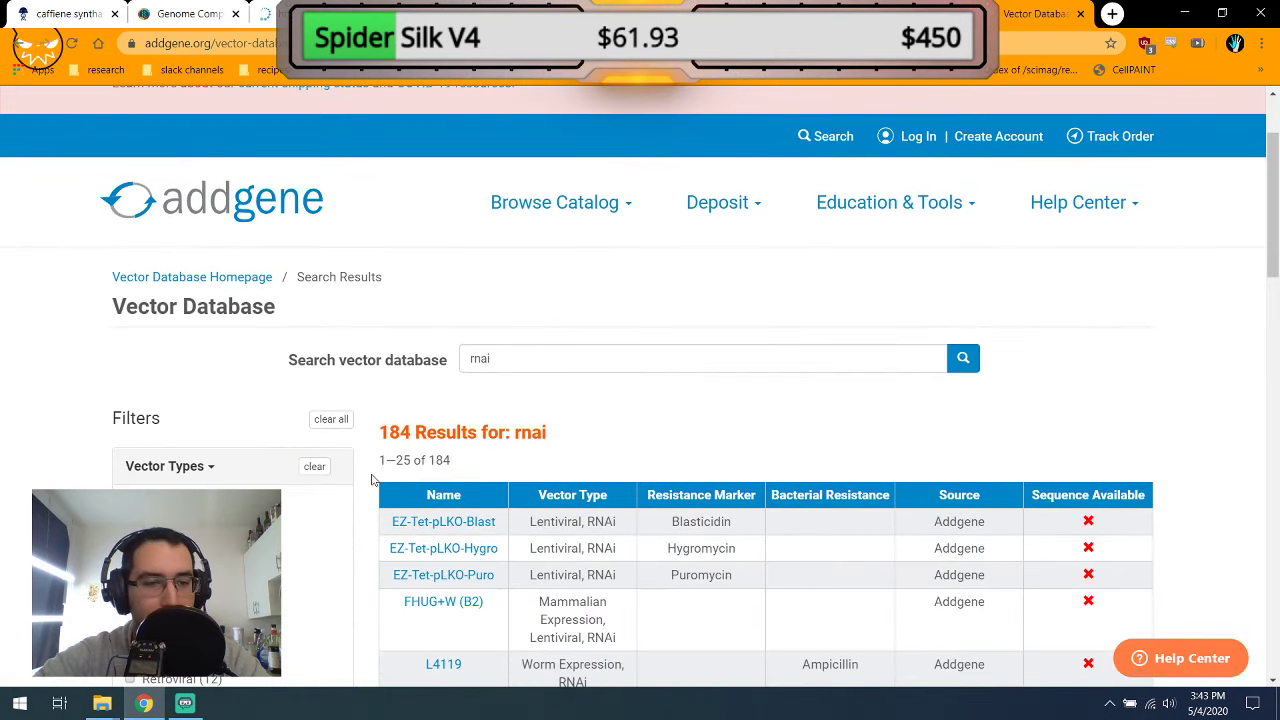
# Return to the Addgene home page, search the whole site for "rnai", and narrow the results to plasmids.
pyautogui.click(252, 214)
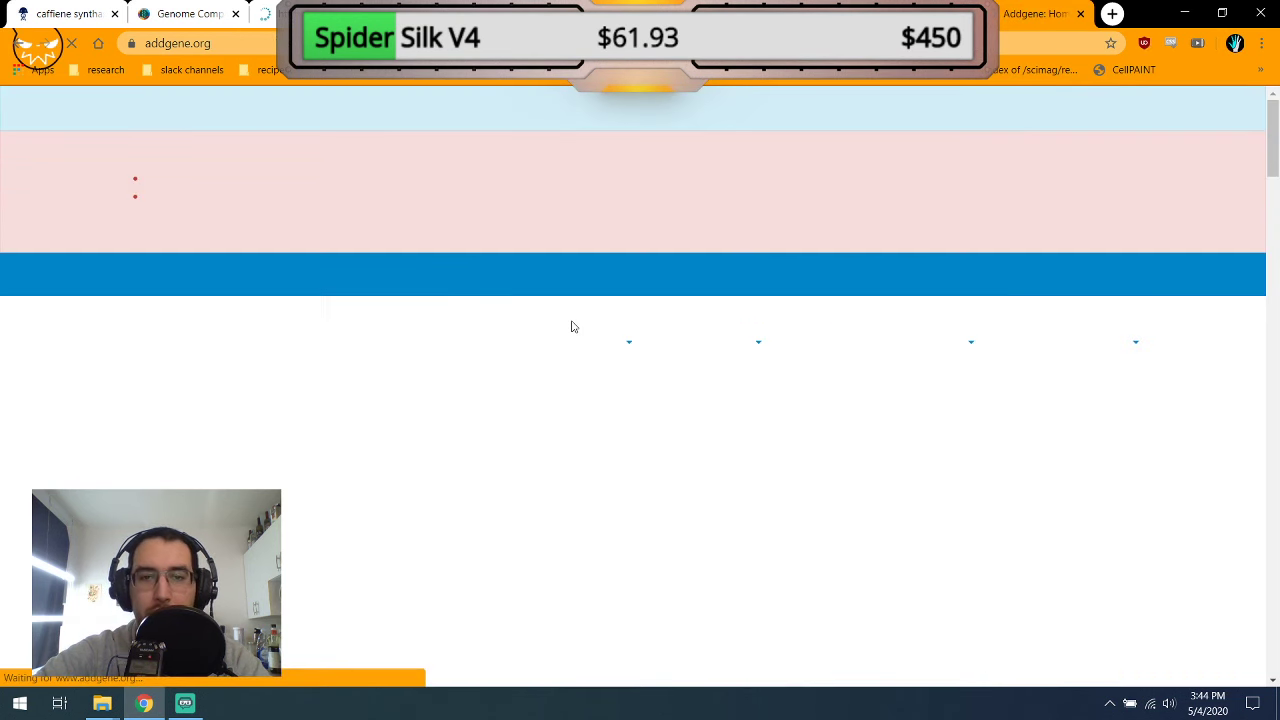
pyautogui.click(567, 445)
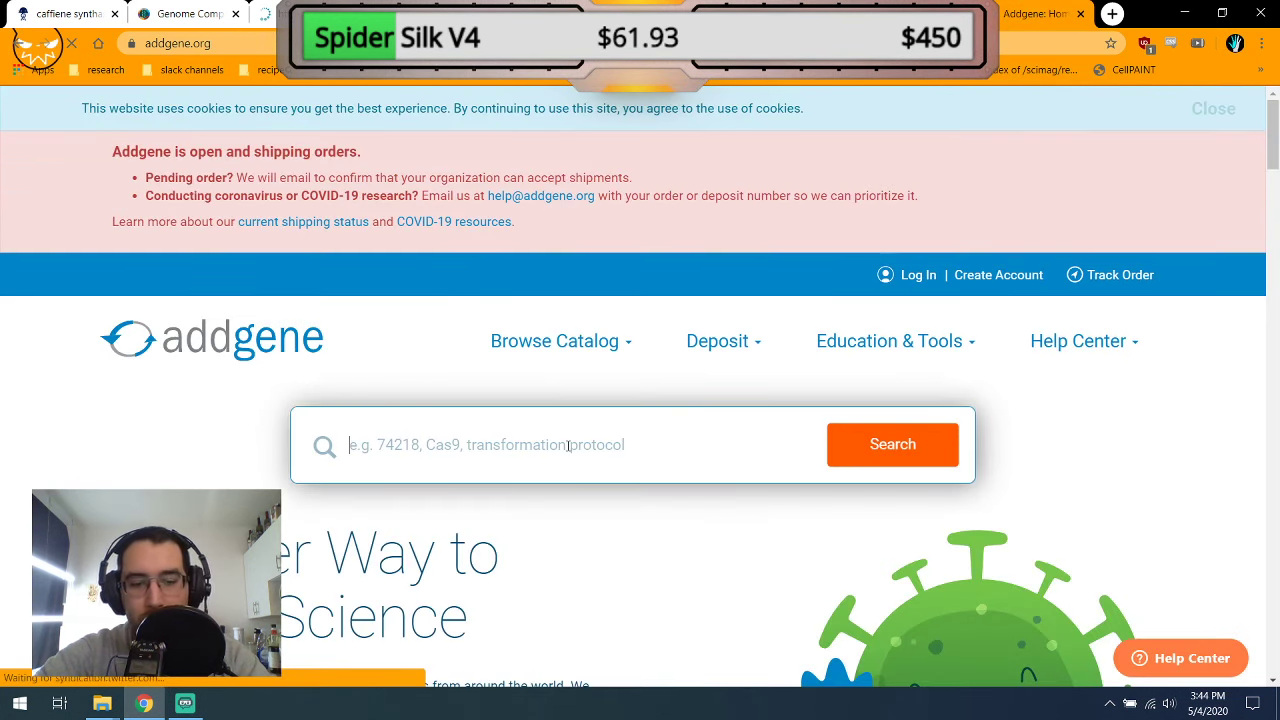
pyautogui.write('rnai')
pyautogui.press('Return')
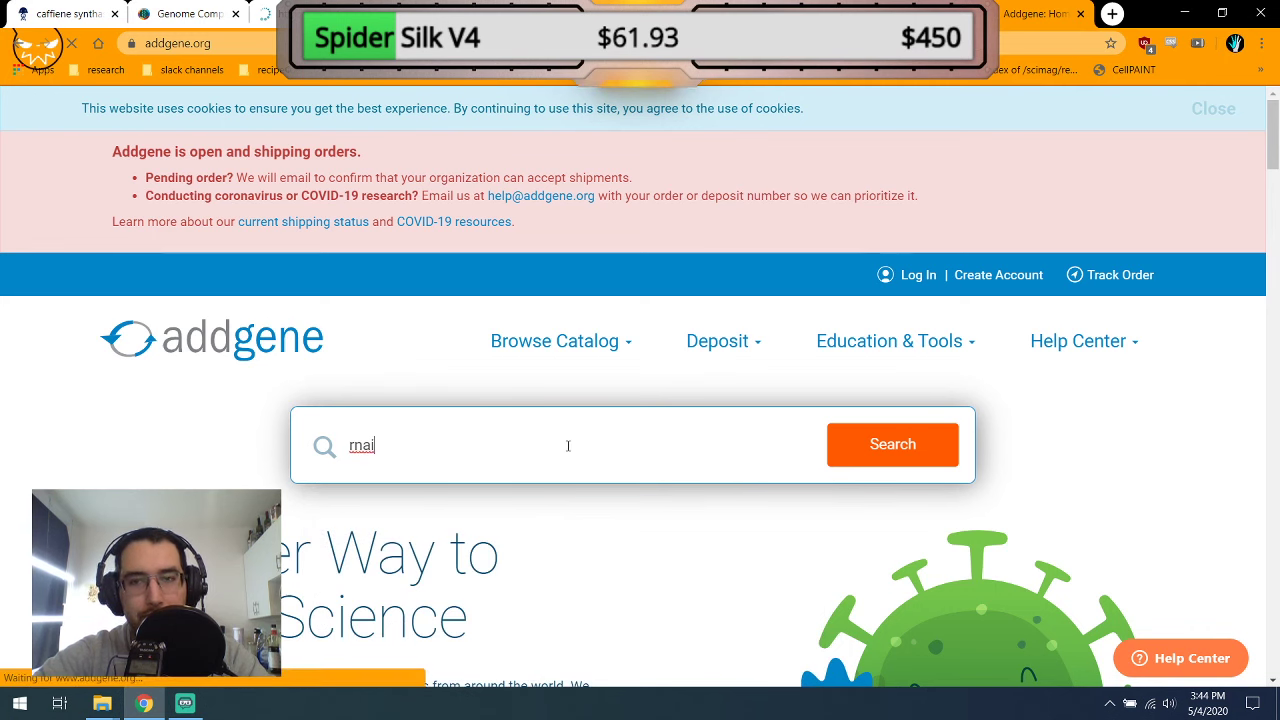
pyautogui.scroll(-5, 617, 540)
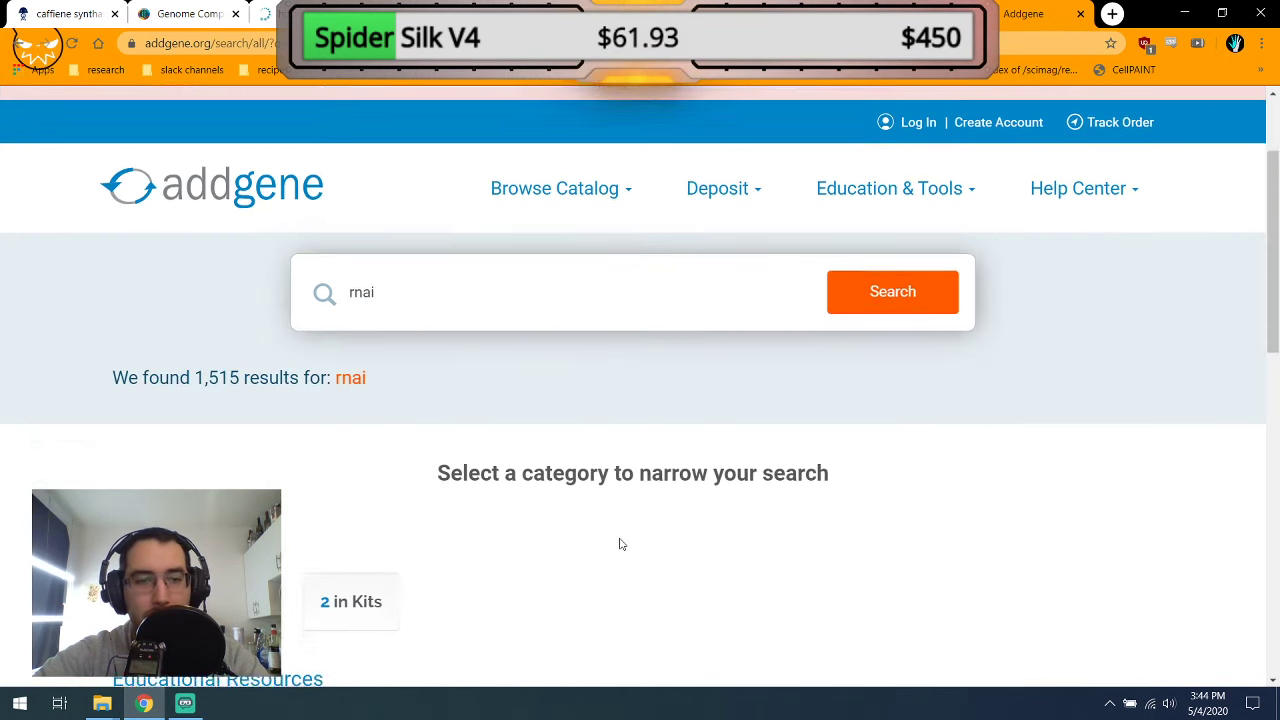
pyautogui.click(268, 236)
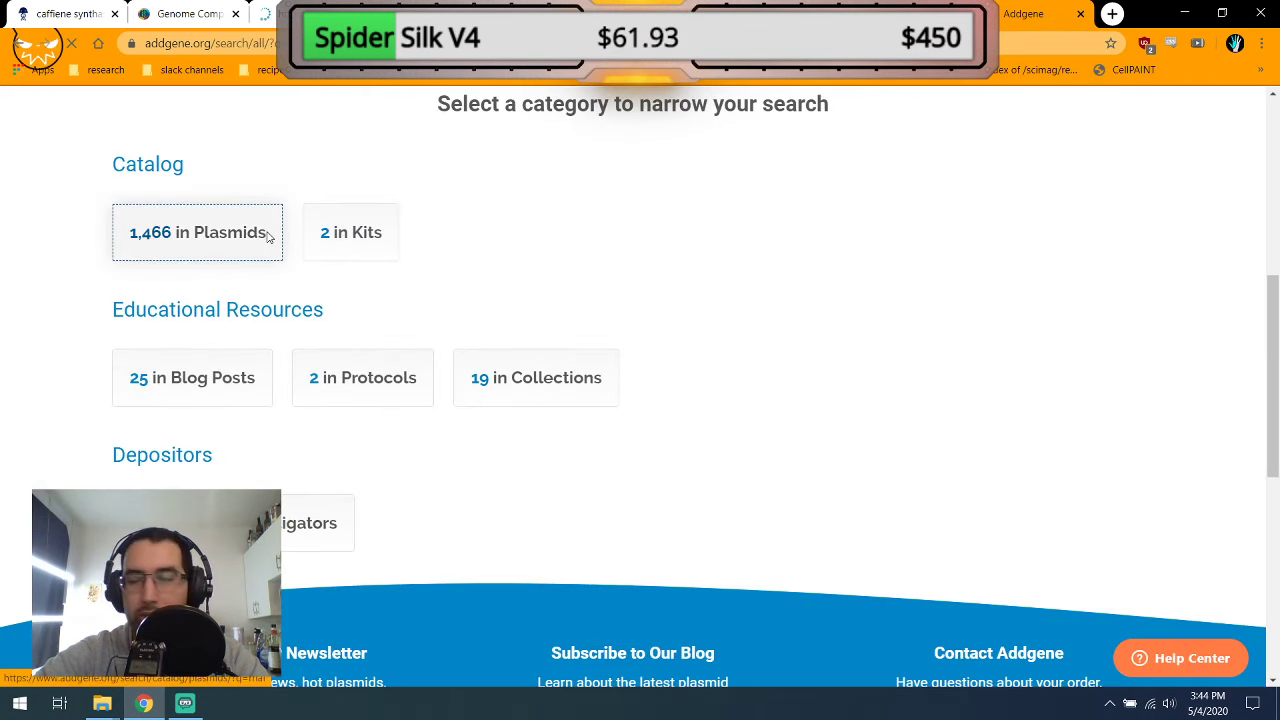